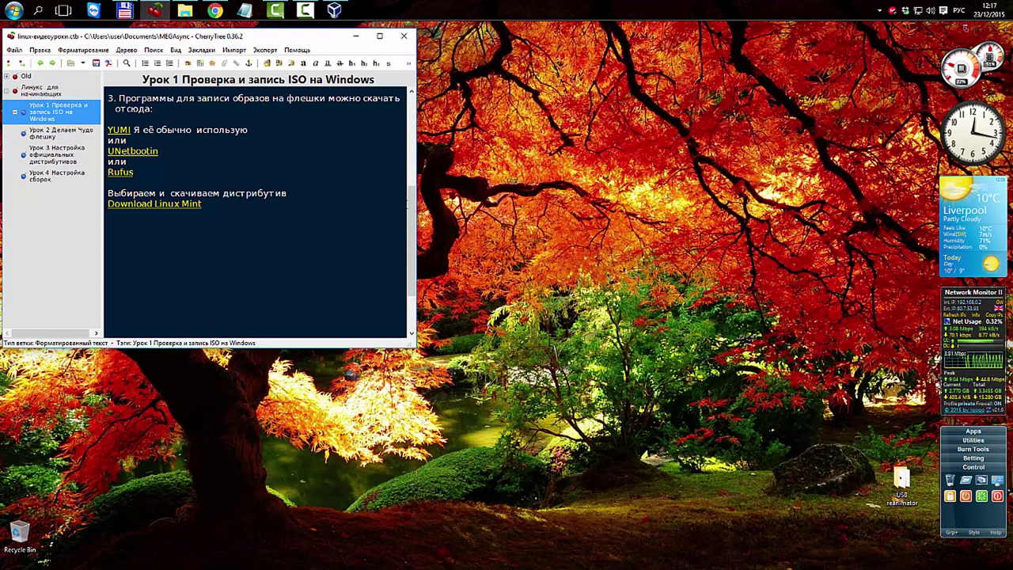
# - Review the Lesson 1 notes on programs for downloading, checking and writing ISO images to a USB stick
pyautogui.scroll(7, 257, 206)
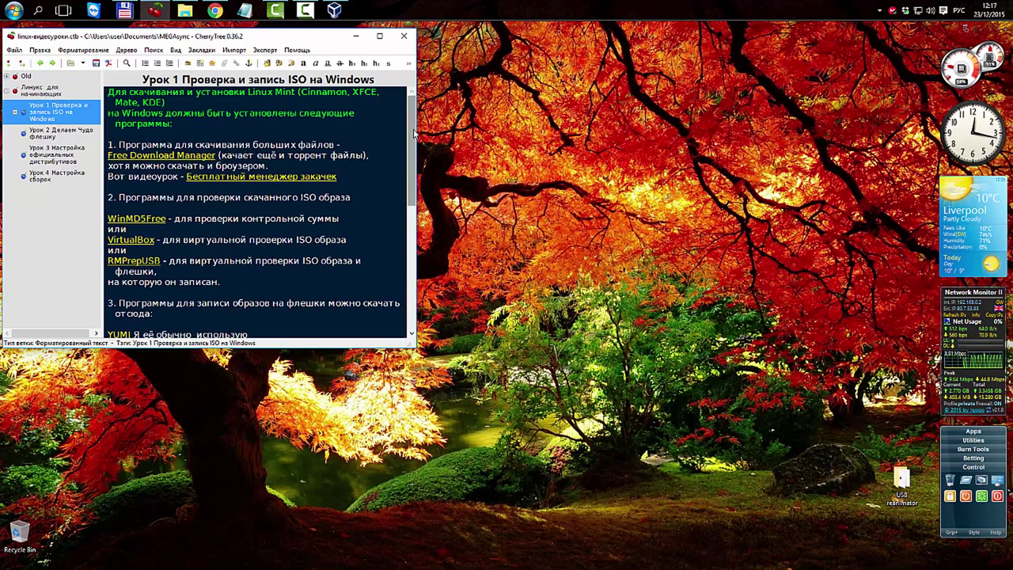
pyautogui.scroll(-2, 417, 163)
pyautogui.scroll(-2, 417, 162)
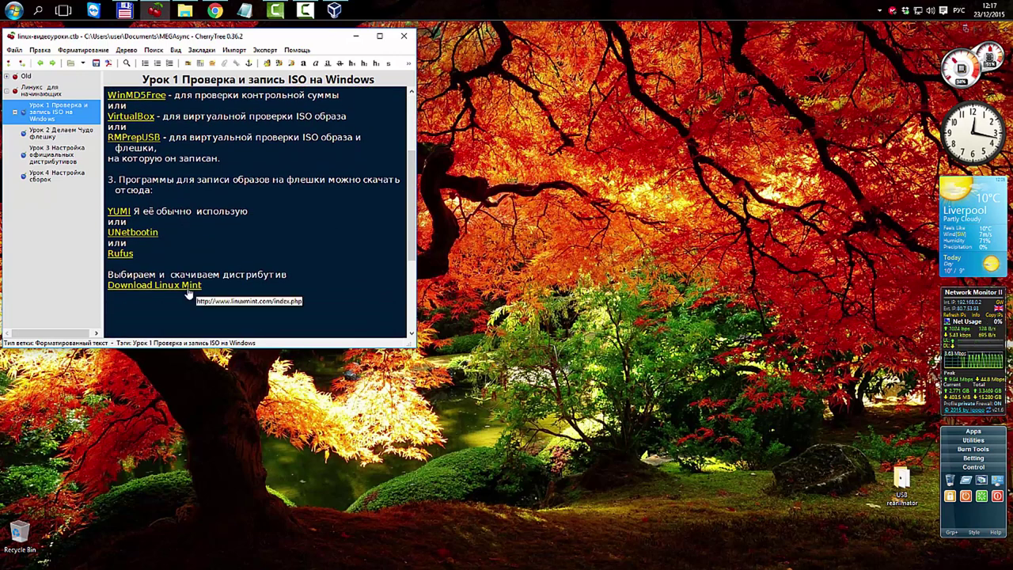
pyautogui.moveTo(412, 188); pyautogui.dragTo(412, 121)
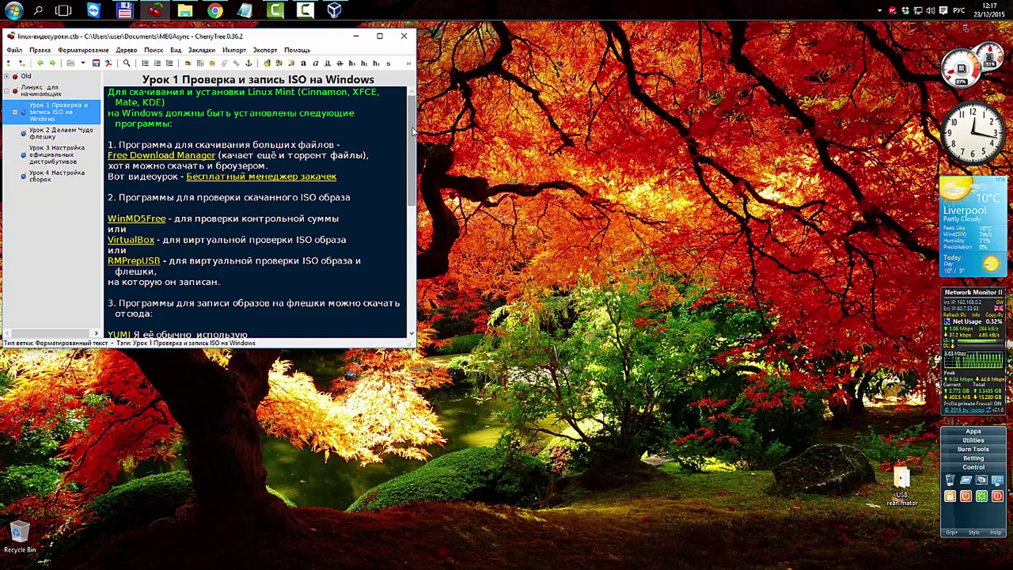
pyautogui.moveTo(412, 130); pyautogui.dragTo(410, 162)
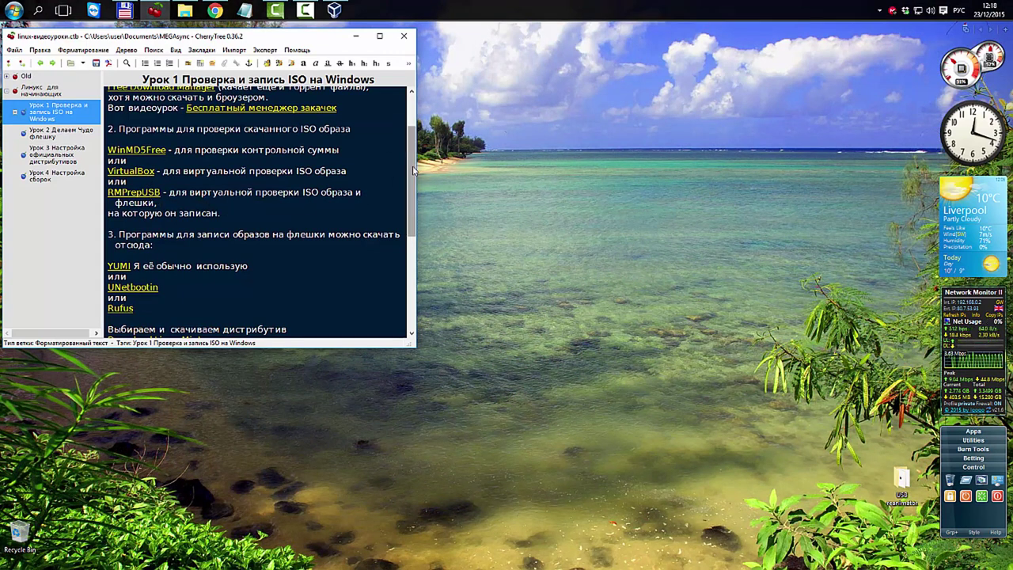
pyautogui.scroll(-2, 410, 208)
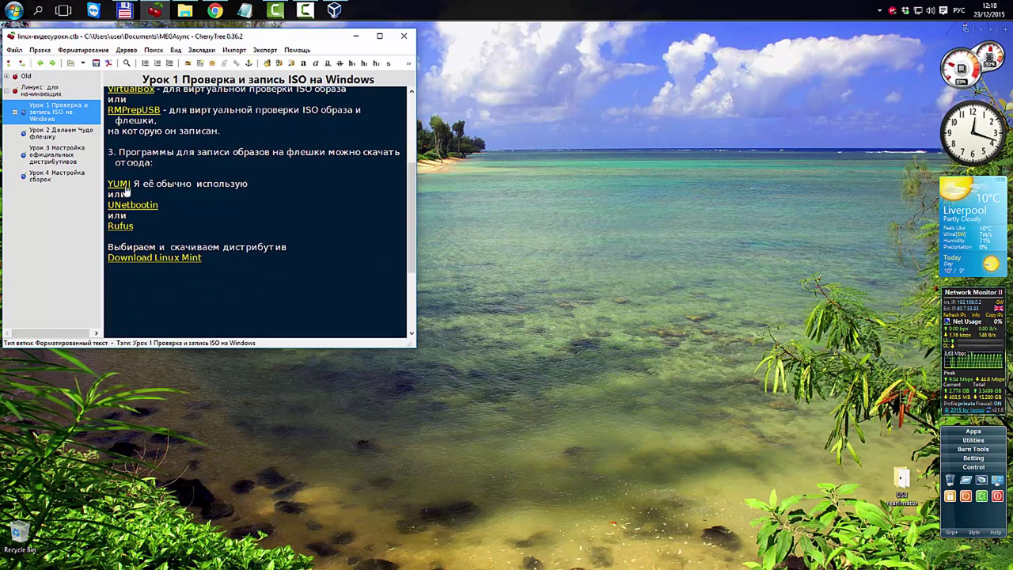
# - Open the note "Урок 2 Делаем Чудо флешку" and check the contents of its linked MEGA folder
pyautogui.click(65, 135)
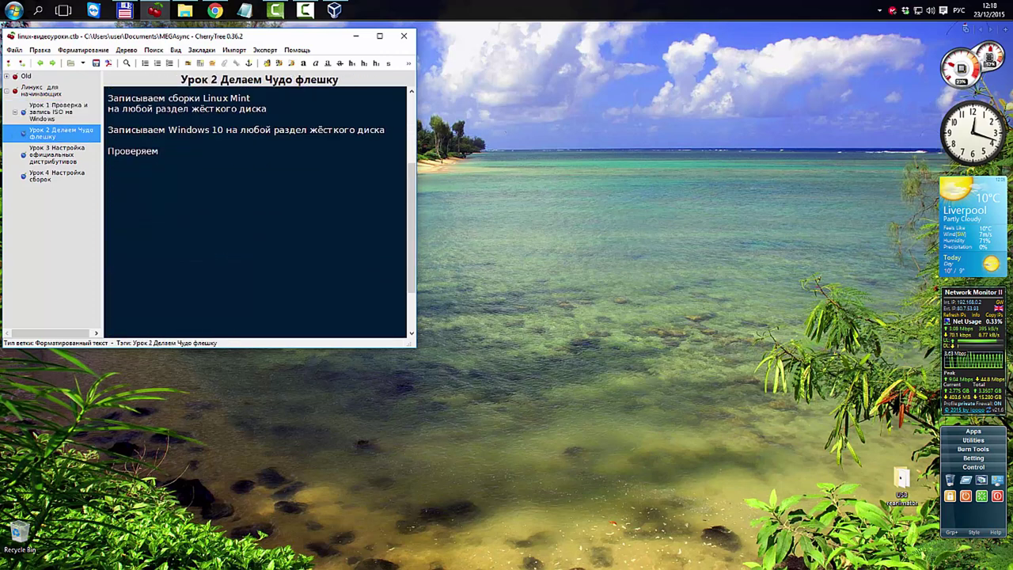
pyautogui.scroll(4, 257, 206)
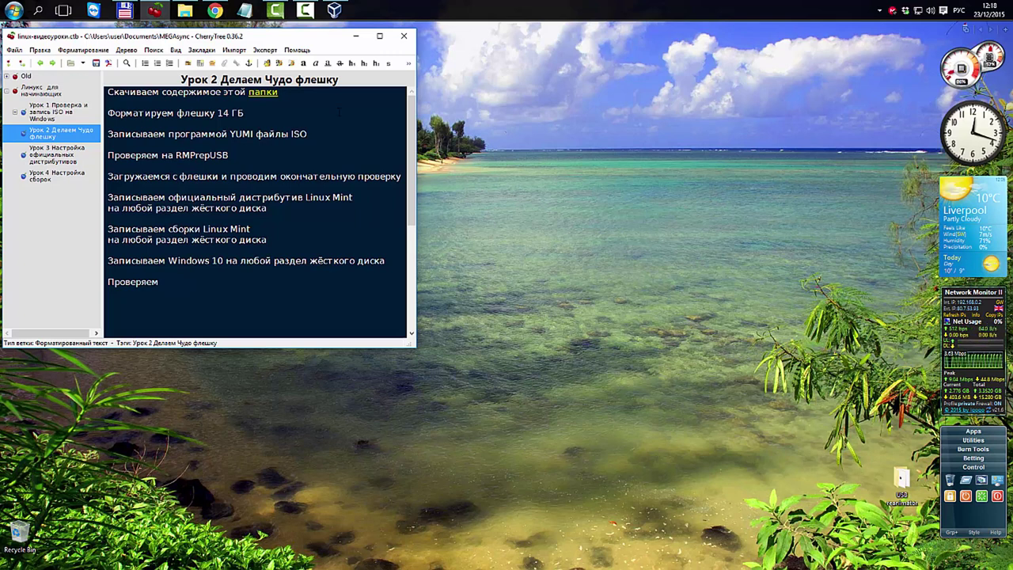
pyautogui.click(262, 93)
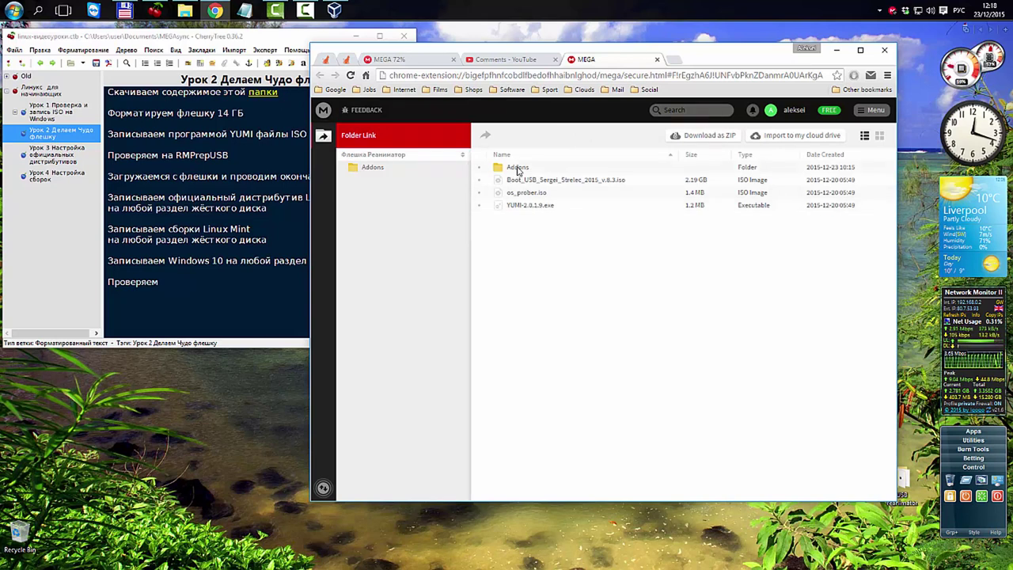
pyautogui.click(657, 60)
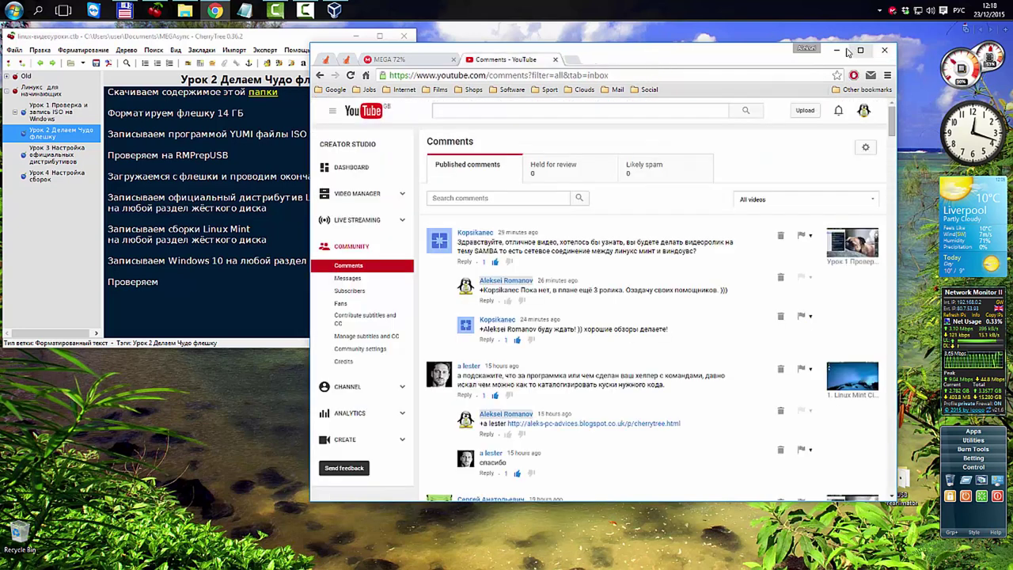
pyautogui.click(836, 50)
pyautogui.moveTo(331, 43)
pyautogui.mouseDown()
pyautogui.moveTo(604, 60)
pyautogui.moveTo(330, 49)
pyautogui.mouseUp()
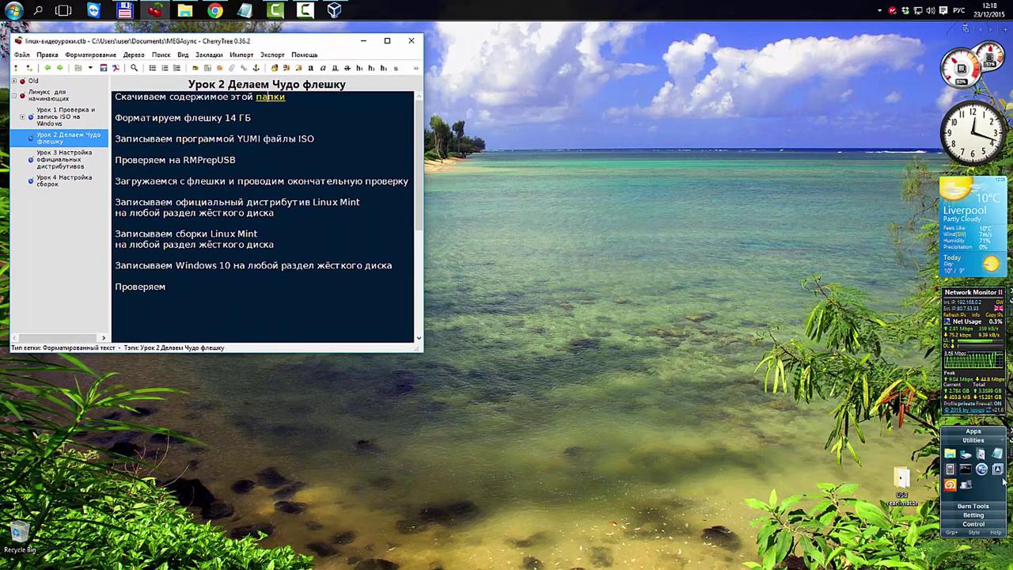
# - Move the USB reanimator folder to a free spot on the desktop and view its files
pyautogui.moveTo(905, 481); pyautogui.dragTo(788, 203)
pyautogui.doubleClick(785, 204)
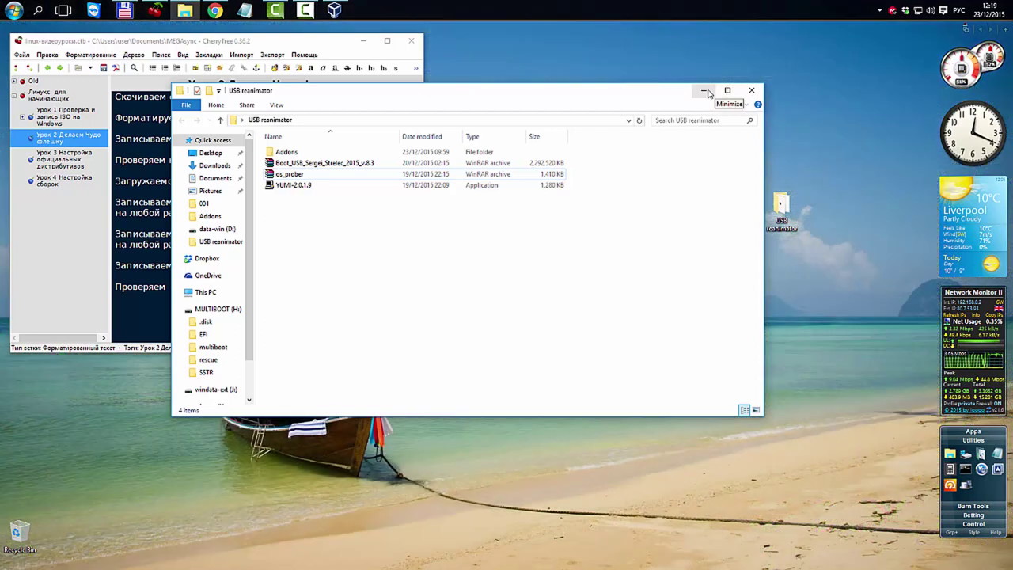
pyautogui.click(705, 92)
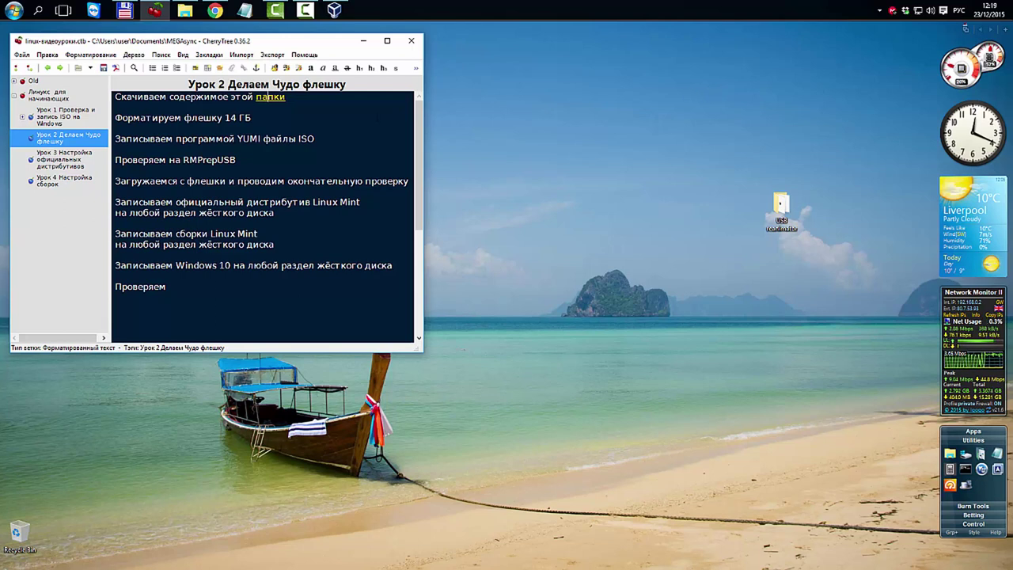
# - Quick-format the MULTIBOOT (H:) flash drive as FAT32 with 4096-byte allocation units and the volume label MULTIBOOT
pyautogui.moveTo(282, 46); pyautogui.dragTo(317, 48)
pyautogui.click(13, 10)
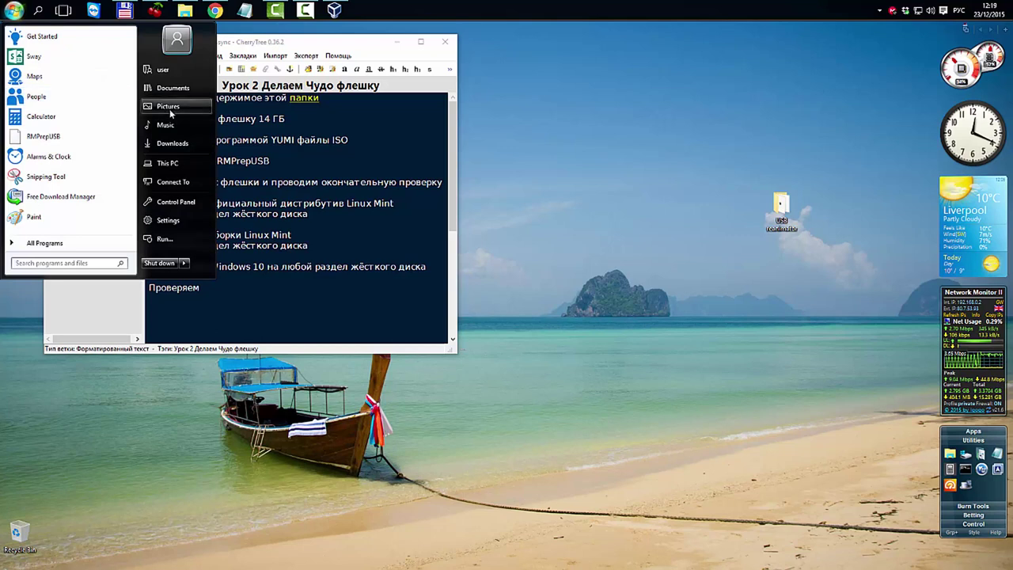
pyautogui.click(168, 163)
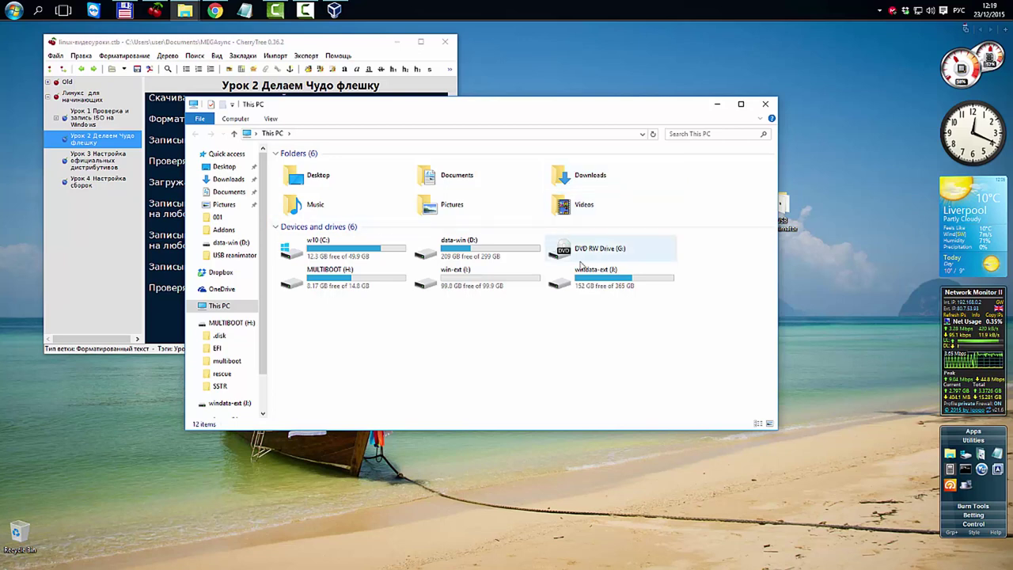
pyautogui.click(305, 286)
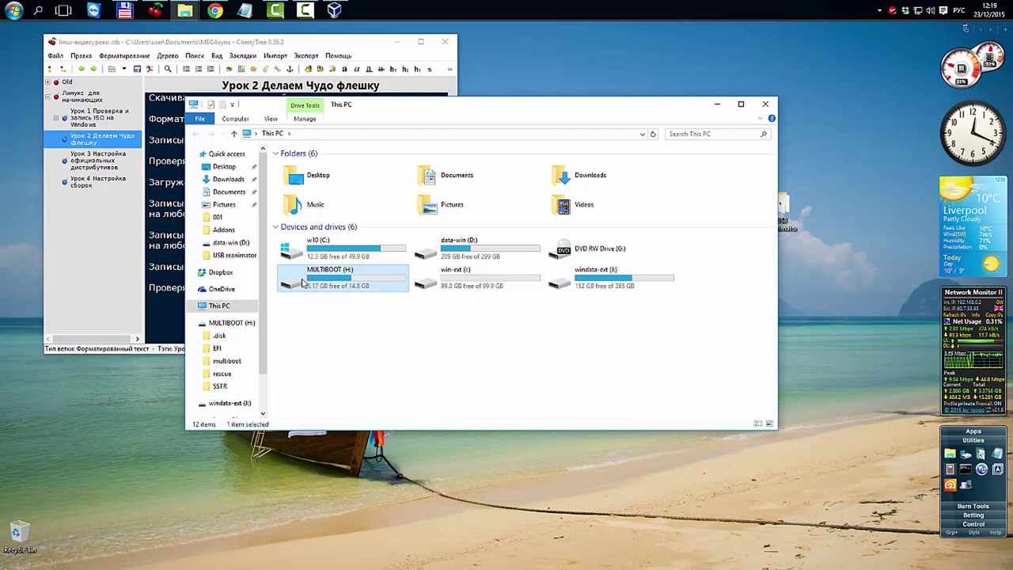
pyautogui.rightClick(302, 283)
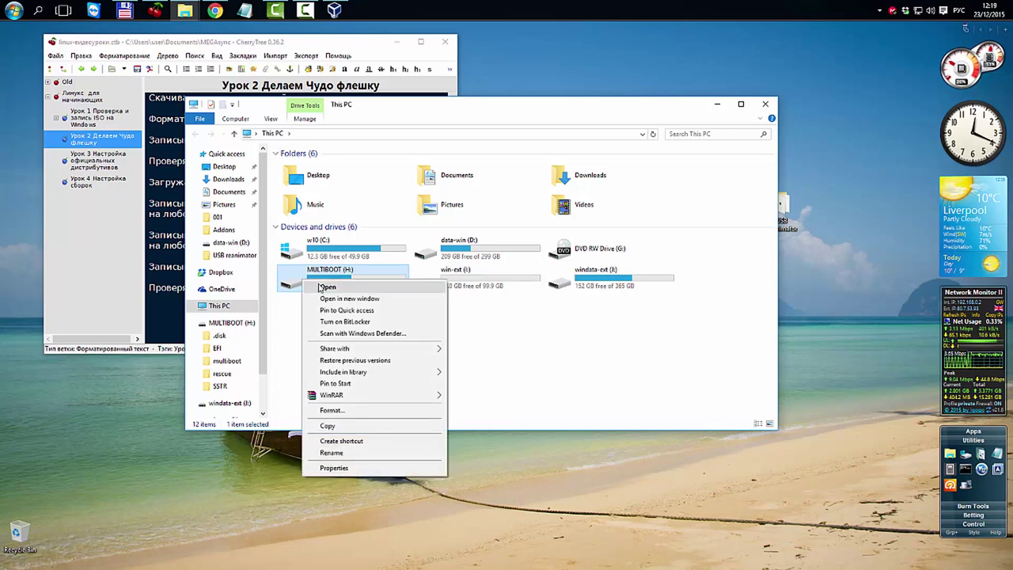
pyautogui.click(342, 410)
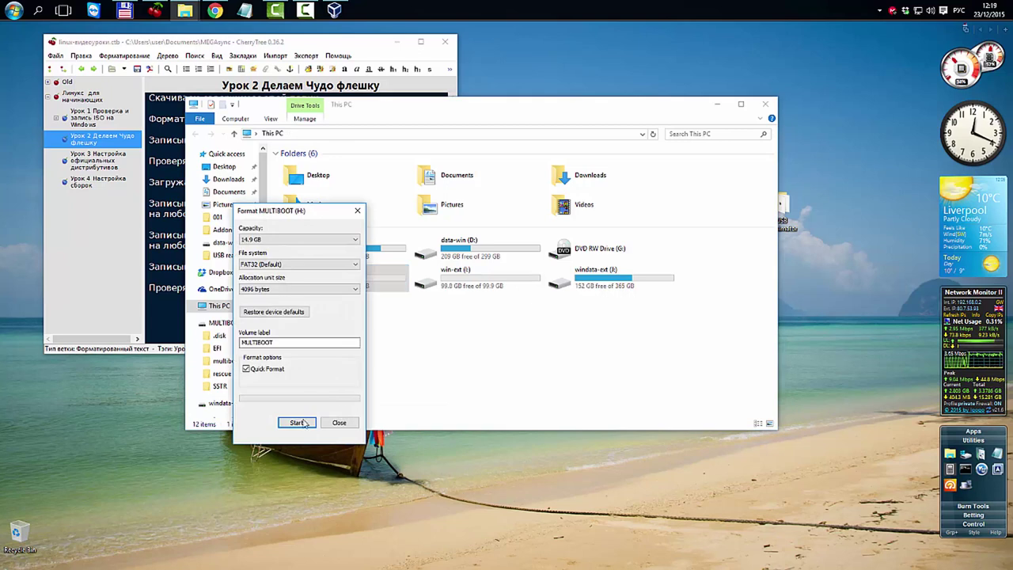
pyautogui.click(297, 423)
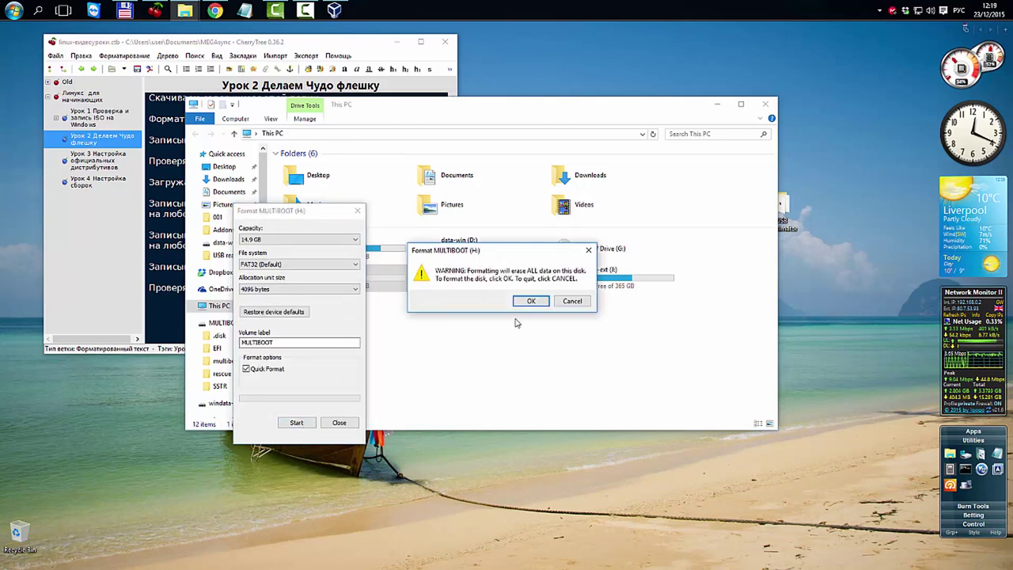
pyautogui.click(530, 301)
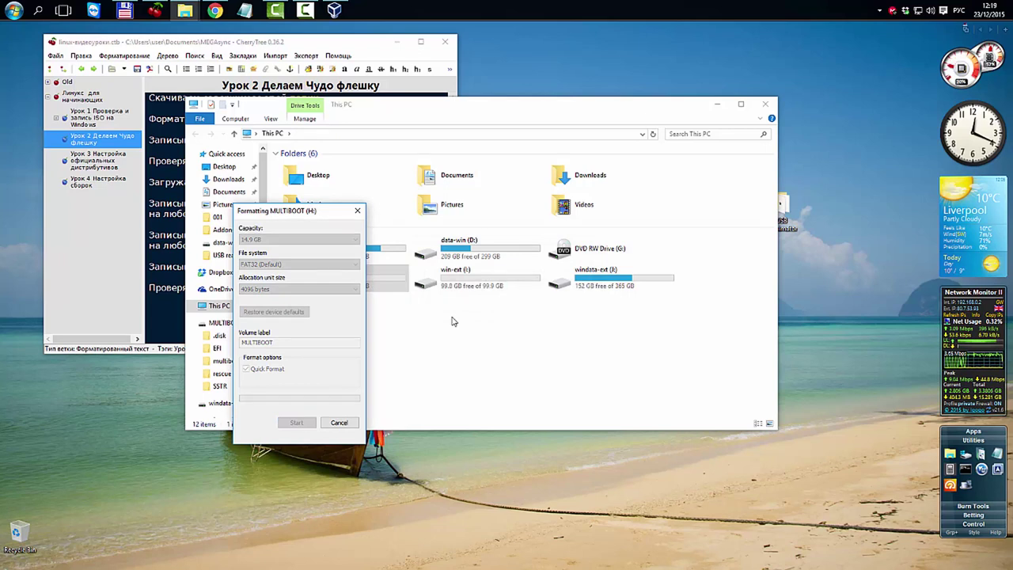
pyautogui.press('Return')
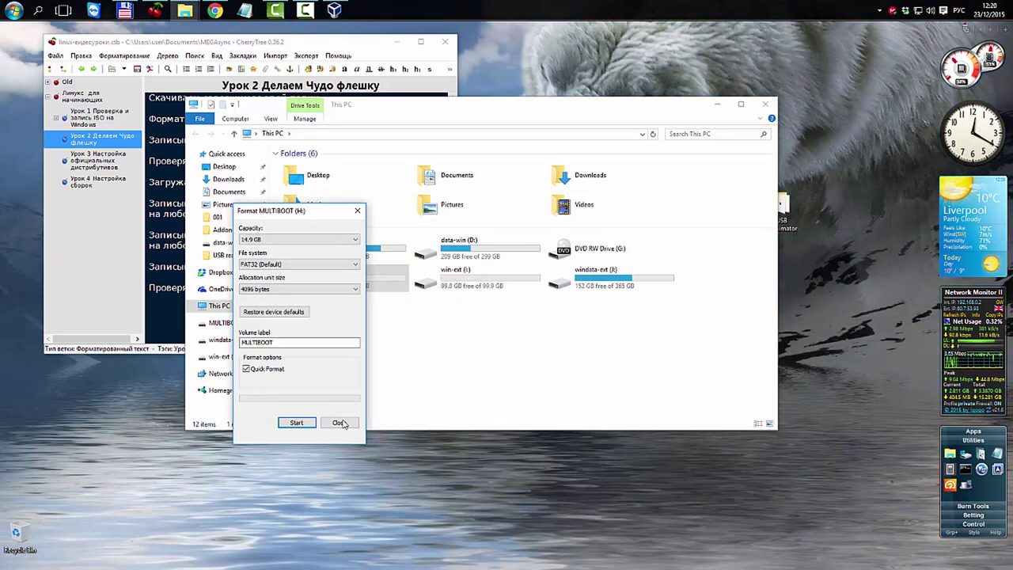
pyautogui.click(340, 422)
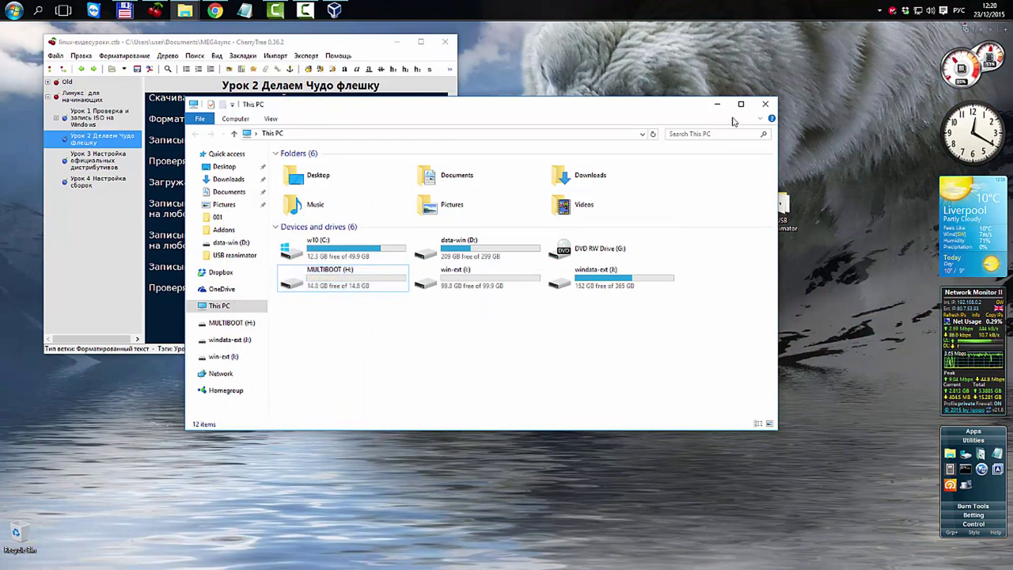
pyautogui.click(765, 103)
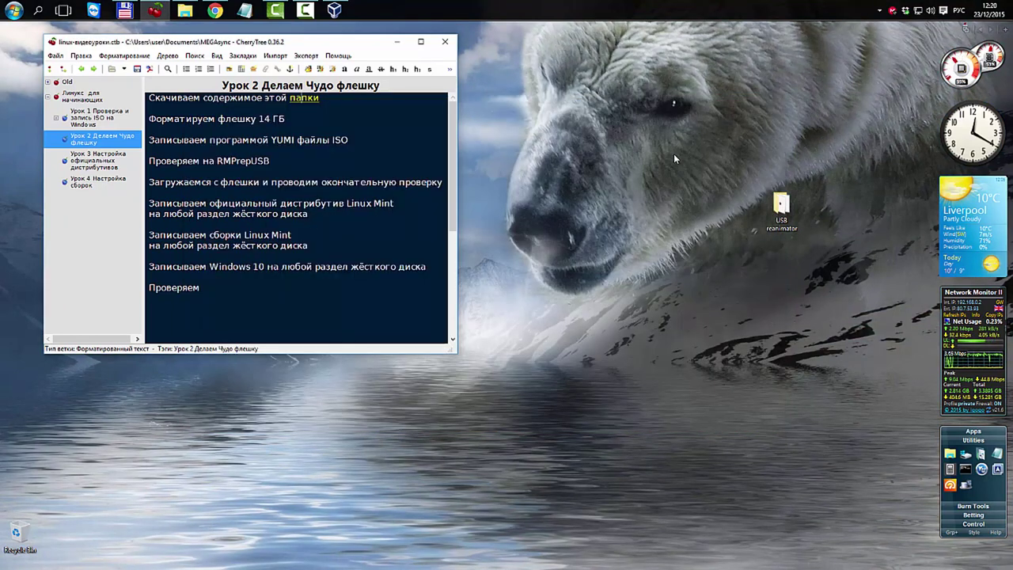
# - Launch YUMI 2.0.1.9 and set it to format drive H:, use Try Unlisted ISO (GRUB from RAM) and show all ISOs
pyautogui.click(977, 507)
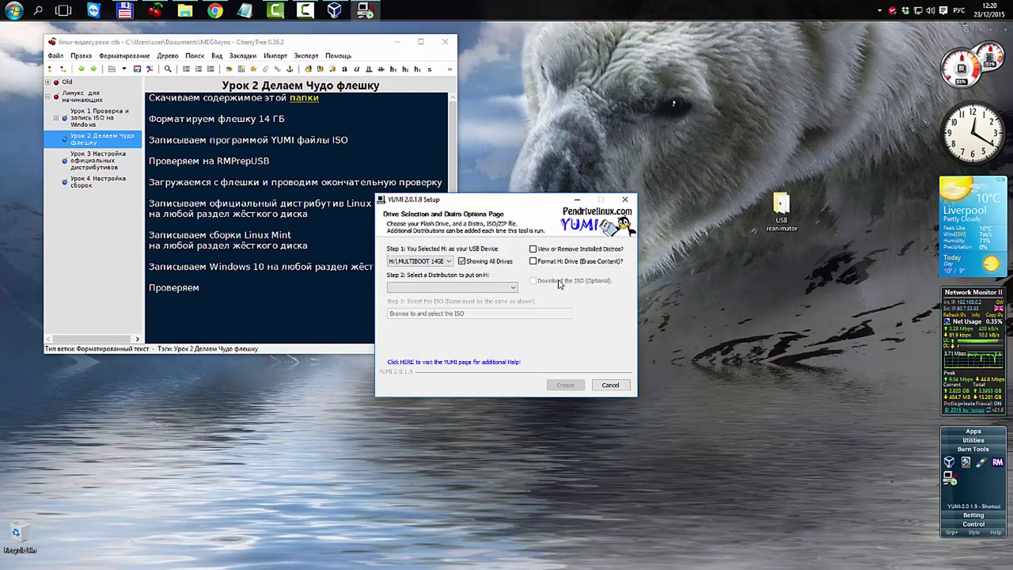
pyautogui.click(534, 262)
pyautogui.click(514, 288)
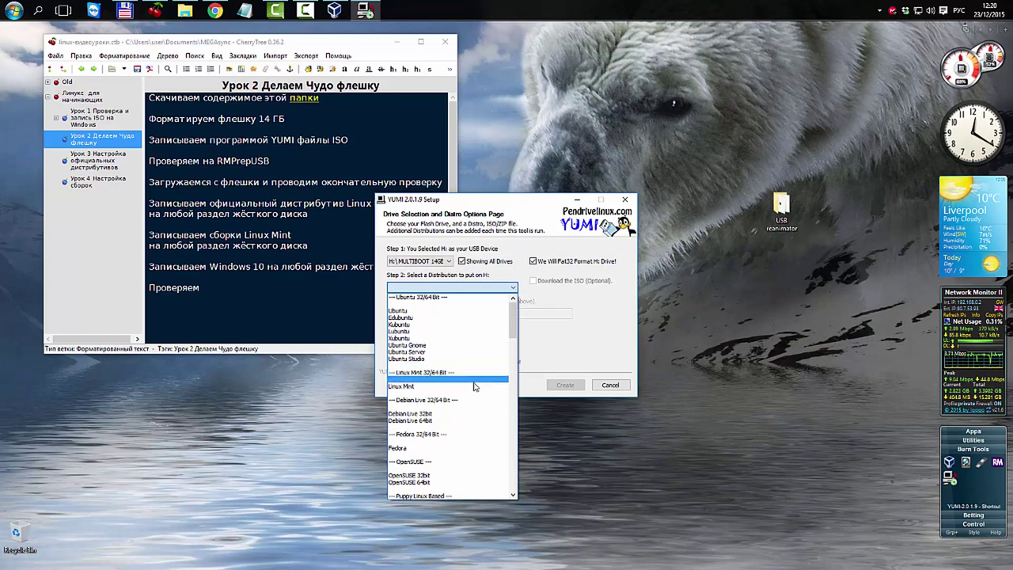
pyautogui.moveTo(515, 329); pyautogui.dragTo(488, 499)
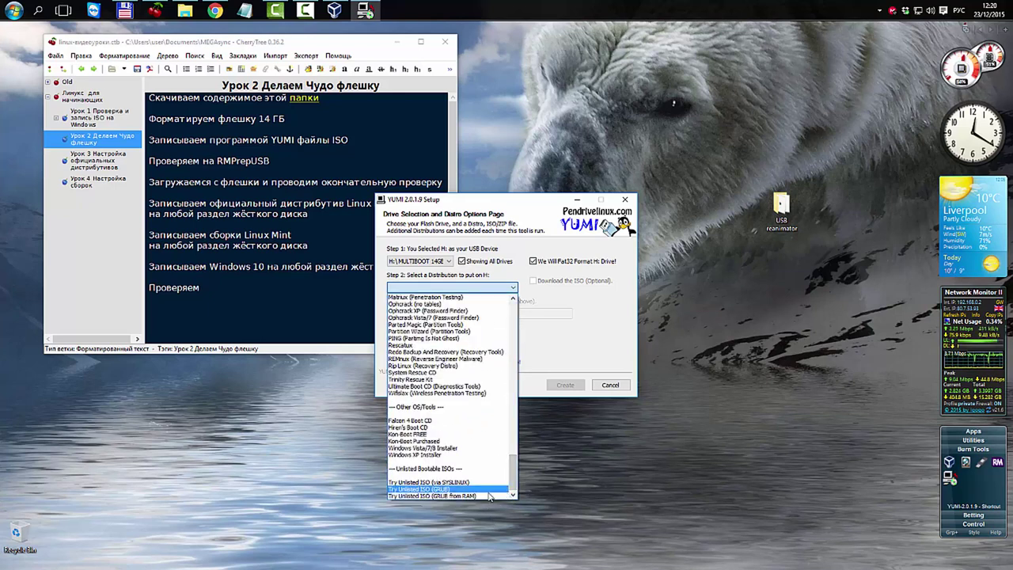
pyautogui.click(482, 495)
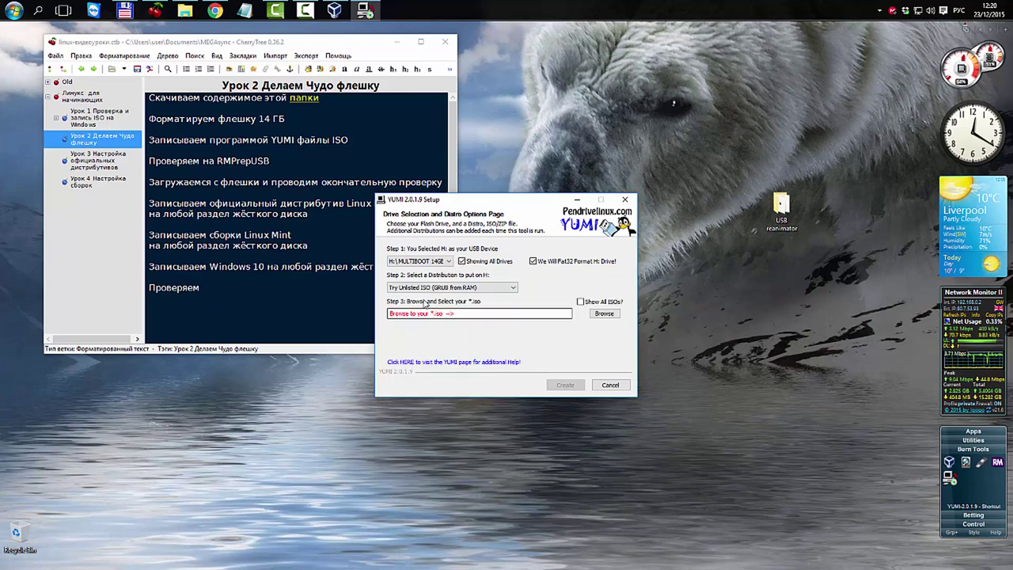
pyautogui.click(582, 302)
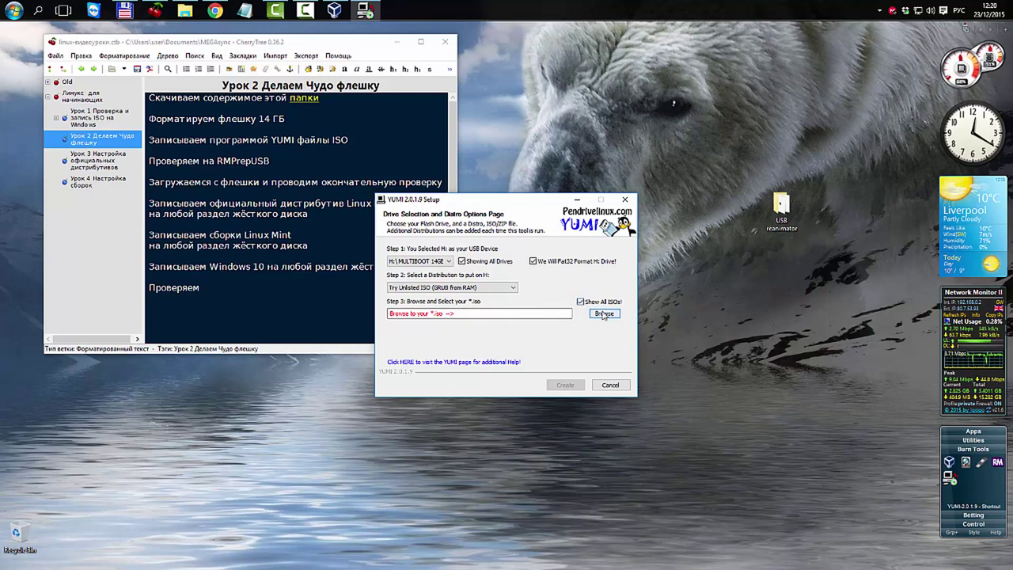
# - Choose os_prober.iso from the desktop's USB reanimator folder and start writing it to drive H:, accepting the listed actions
pyautogui.click(603, 314)
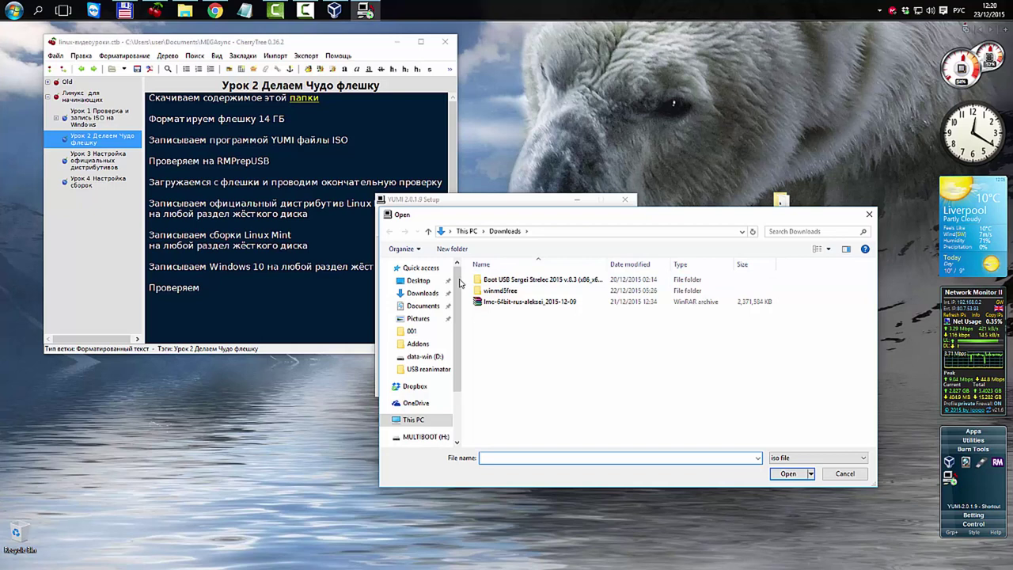
pyautogui.click(418, 280)
pyautogui.click(486, 283)
pyautogui.doubleClick(486, 283)
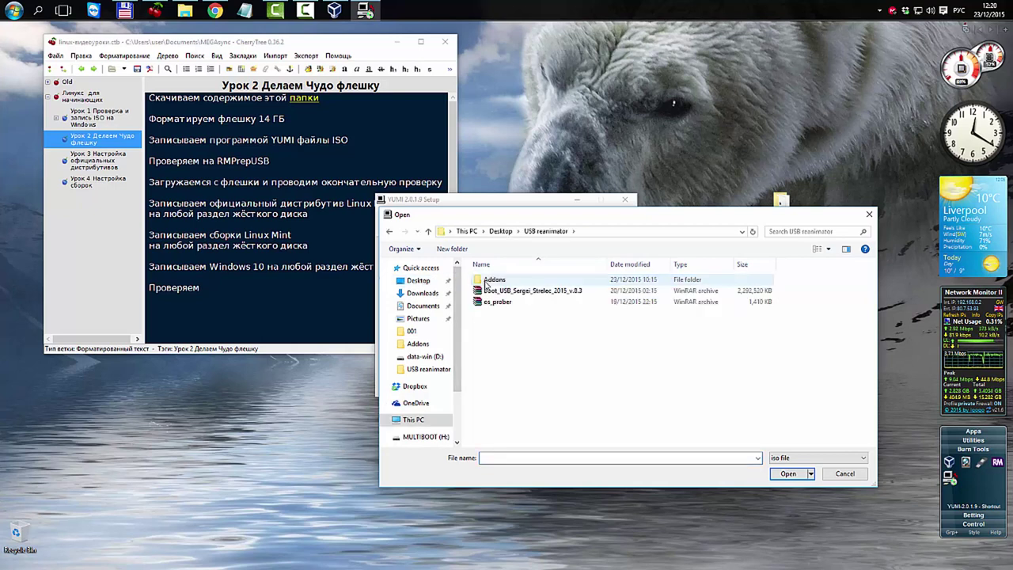
pyautogui.click(503, 303)
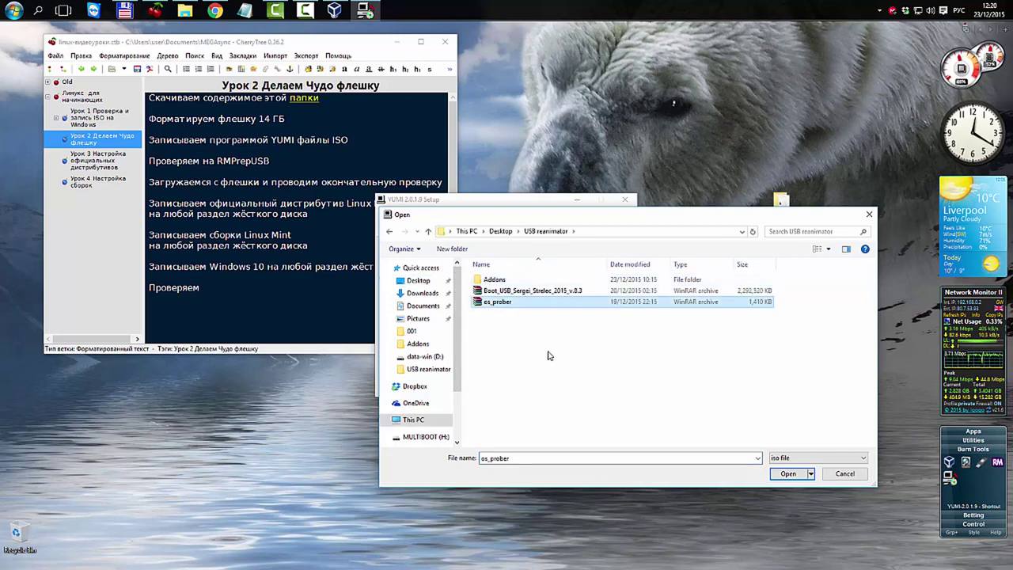
pyautogui.click(783, 475)
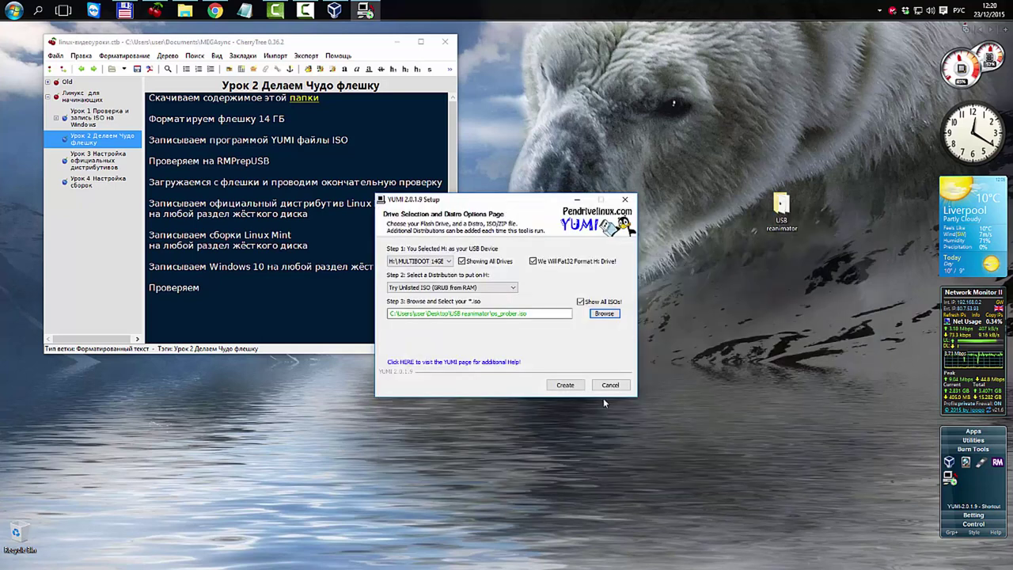
pyautogui.click(570, 385)
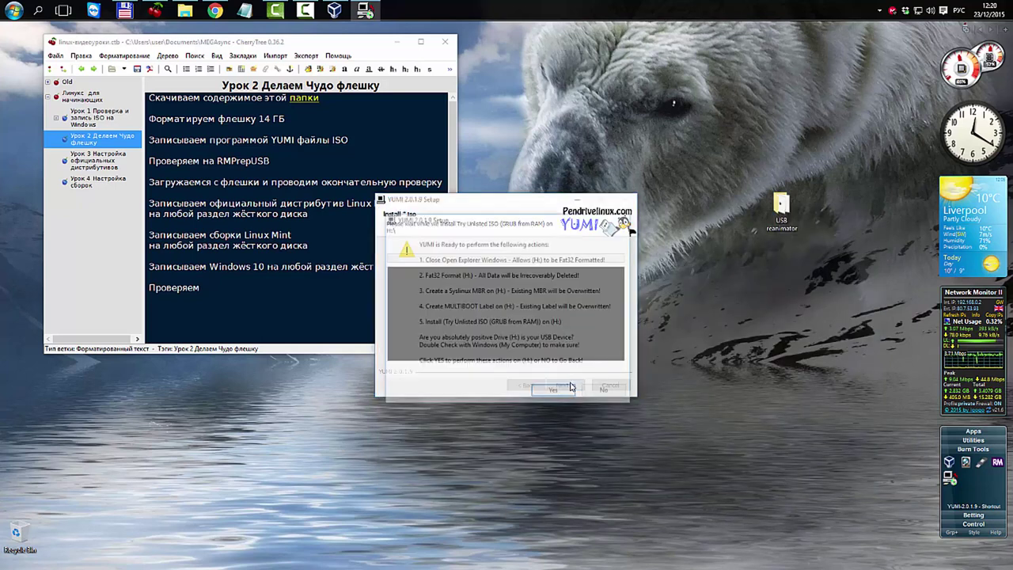
pyautogui.click(560, 396)
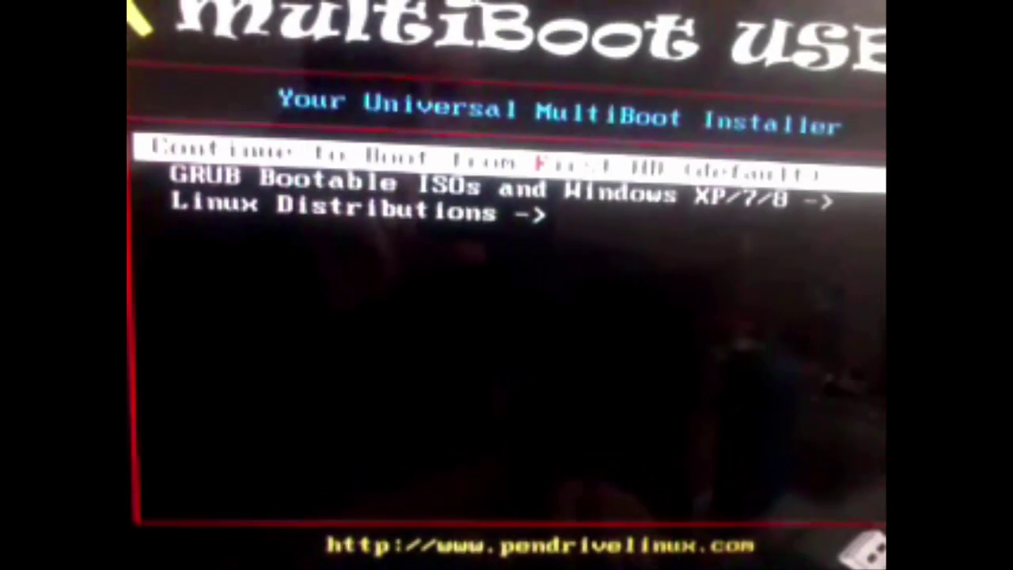
pyautogui.press('Down')
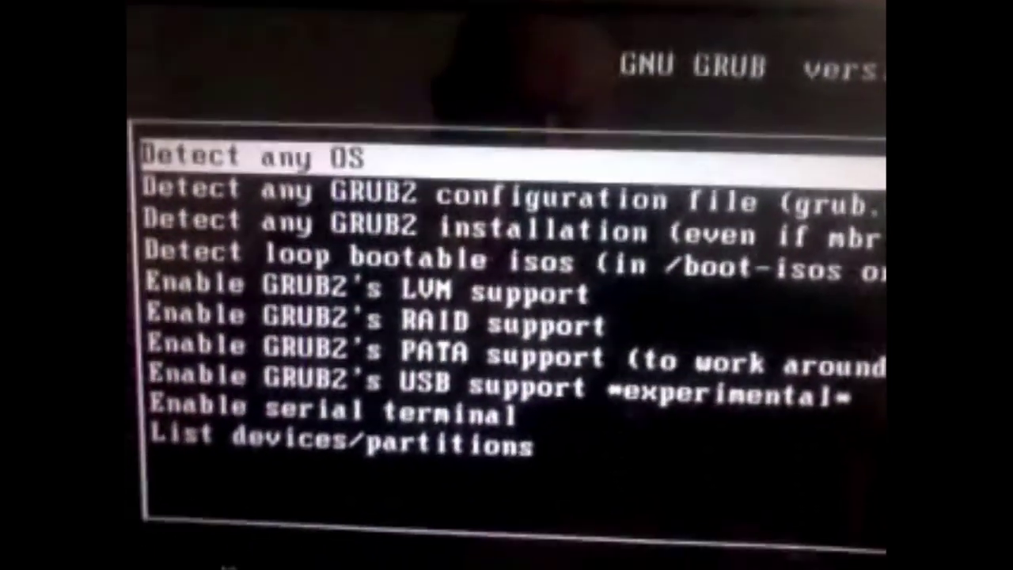
pyautogui.press('Return')
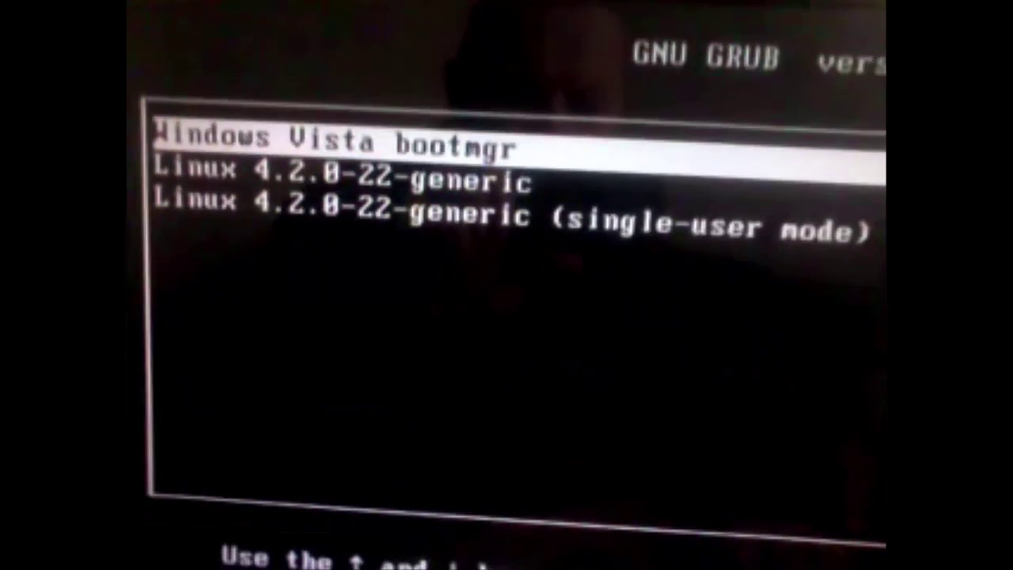
pyautogui.press('Down')
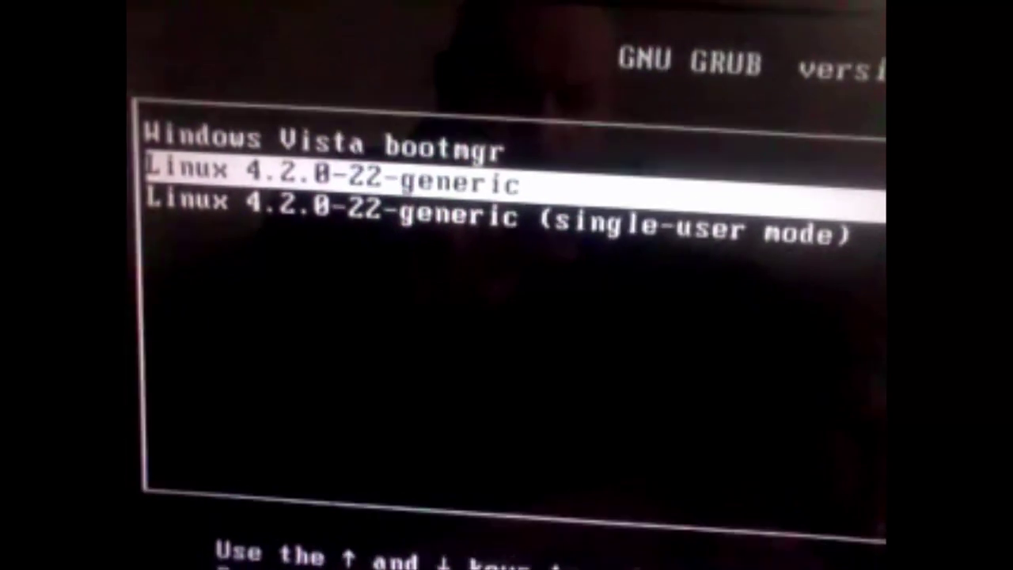
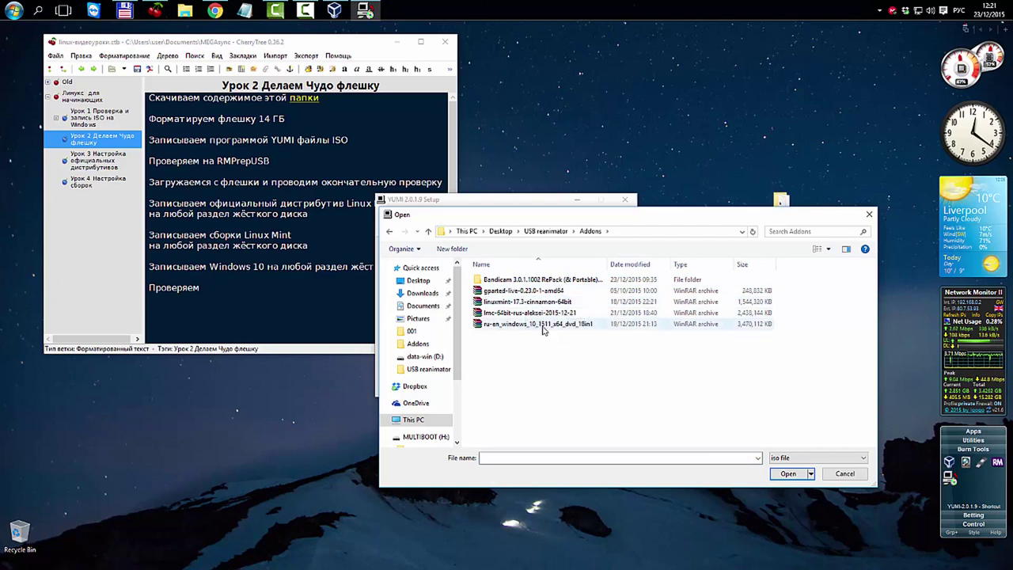
# - Choose linuxmint-17.3-cinnamon-64bit from the Addons folder, set a 1033 MB persistent file and start writing it to drive H:
pyautogui.click(546, 305)
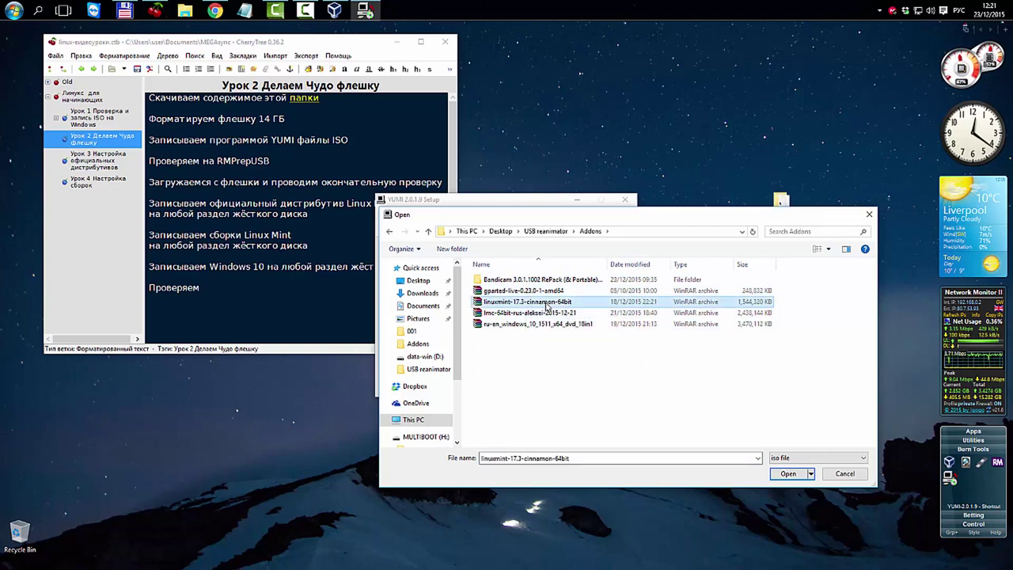
pyautogui.click(789, 474)
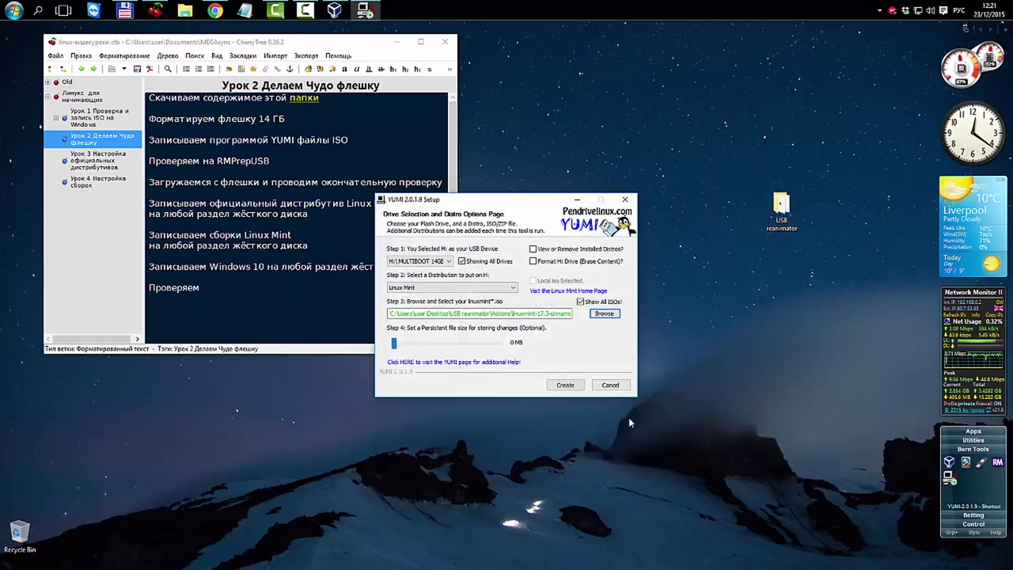
pyautogui.moveTo(397, 345); pyautogui.dragTo(422, 348)
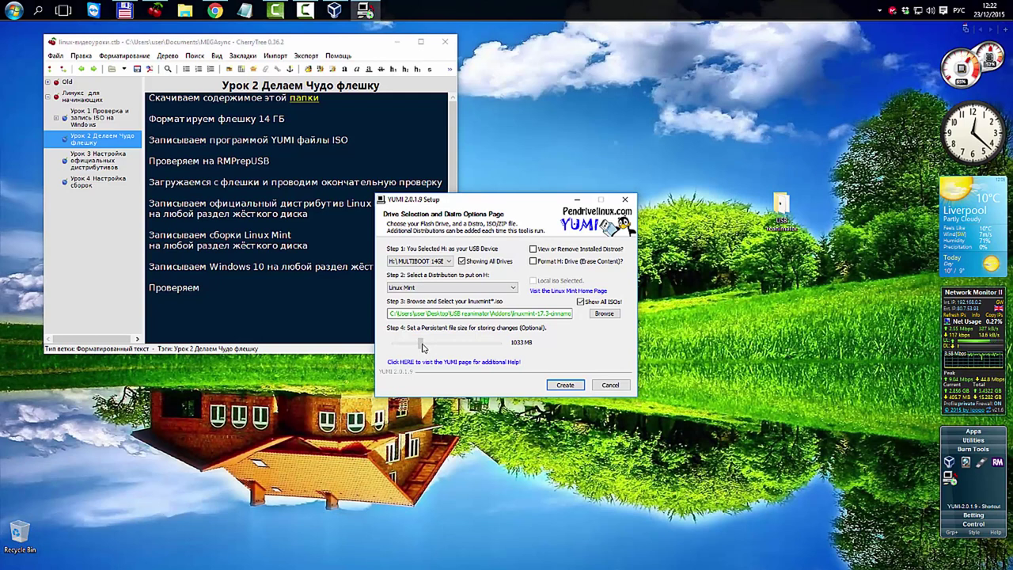
pyautogui.click(564, 385)
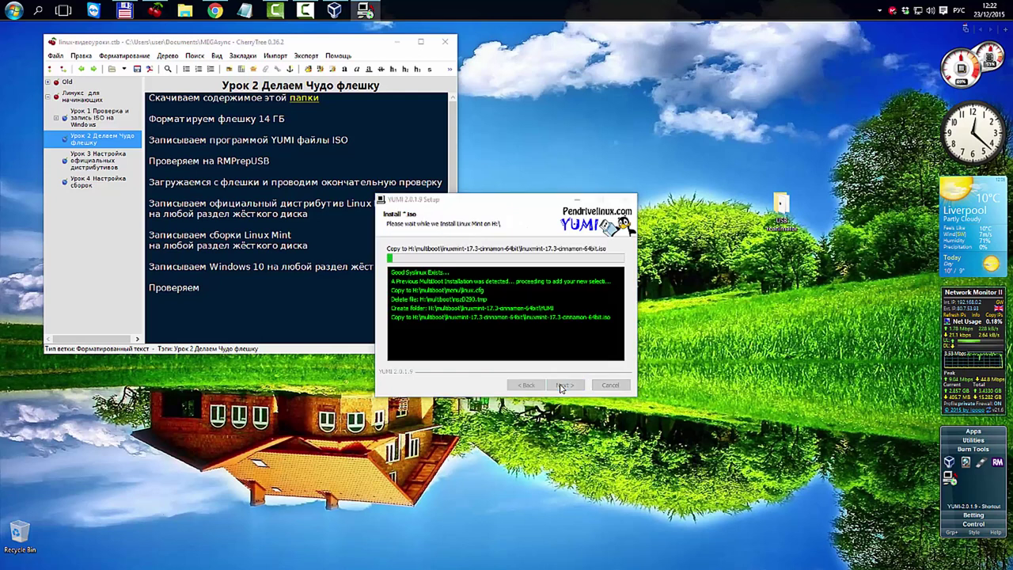
# - Move the YUMI window and the linuxmint copy progress window off the lesson notes so that neither overlaps them
pyautogui.moveTo(540, 205); pyautogui.dragTo(748, 57)
pyautogui.moveTo(289, 182); pyautogui.dragTo(693, 273)
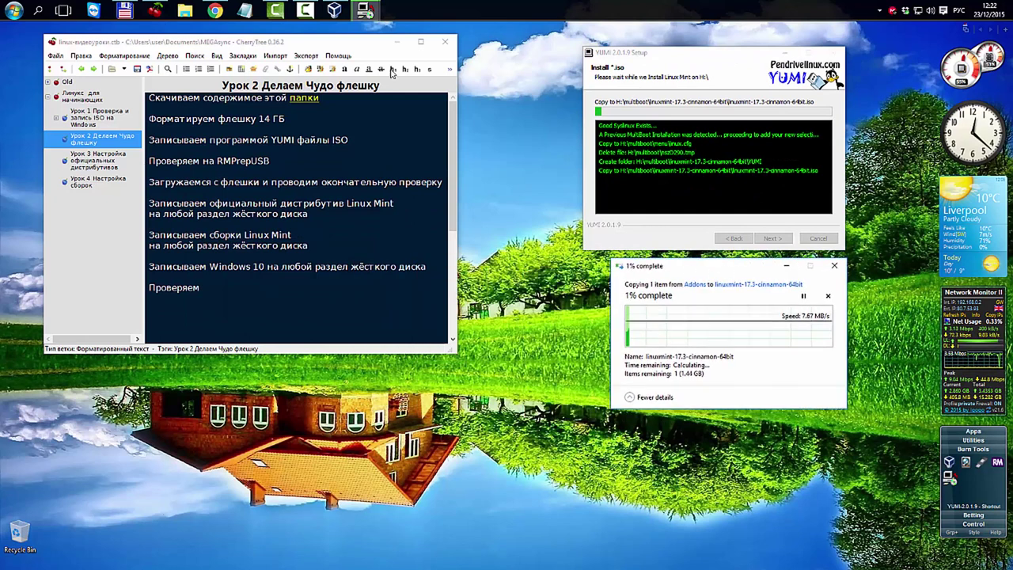
pyautogui.click(365, 10)
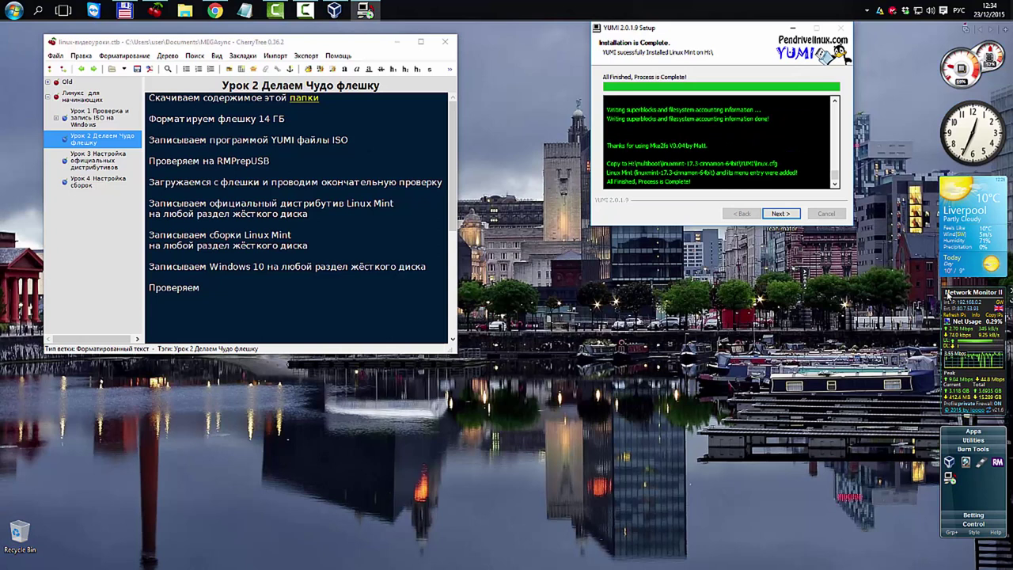
# - Finish the first Linux Mint installation, agree to add another ISO, show all drives, and select H:\MULTIBOOT and the Linux Mint distribution
pyautogui.click(781, 214)
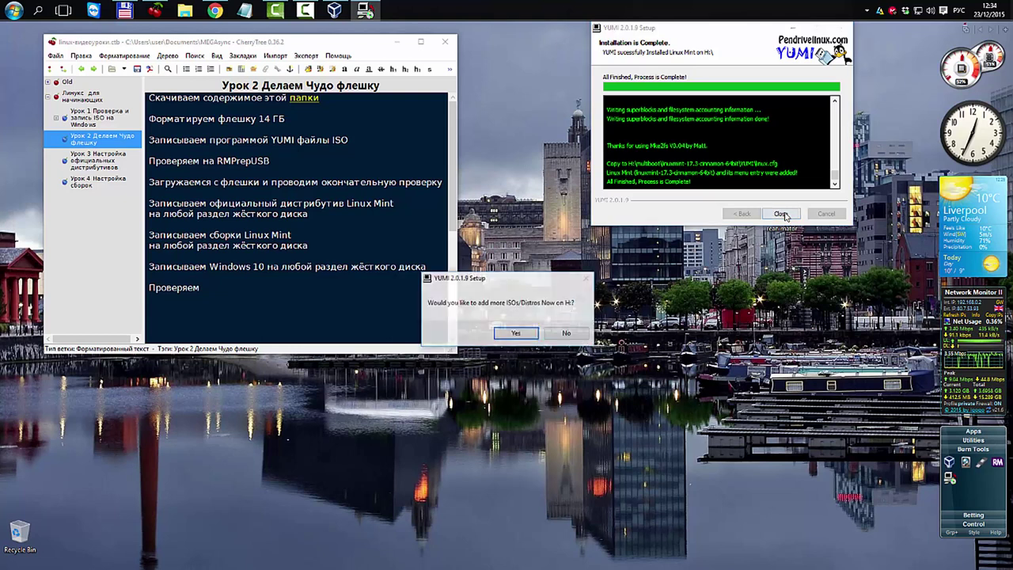
pyautogui.click(516, 333)
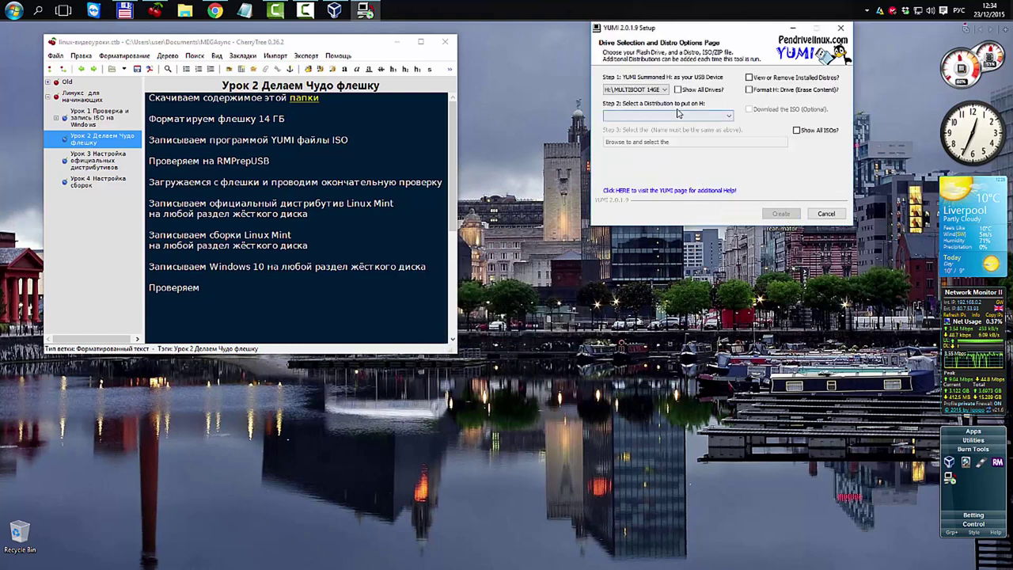
pyautogui.click(678, 91)
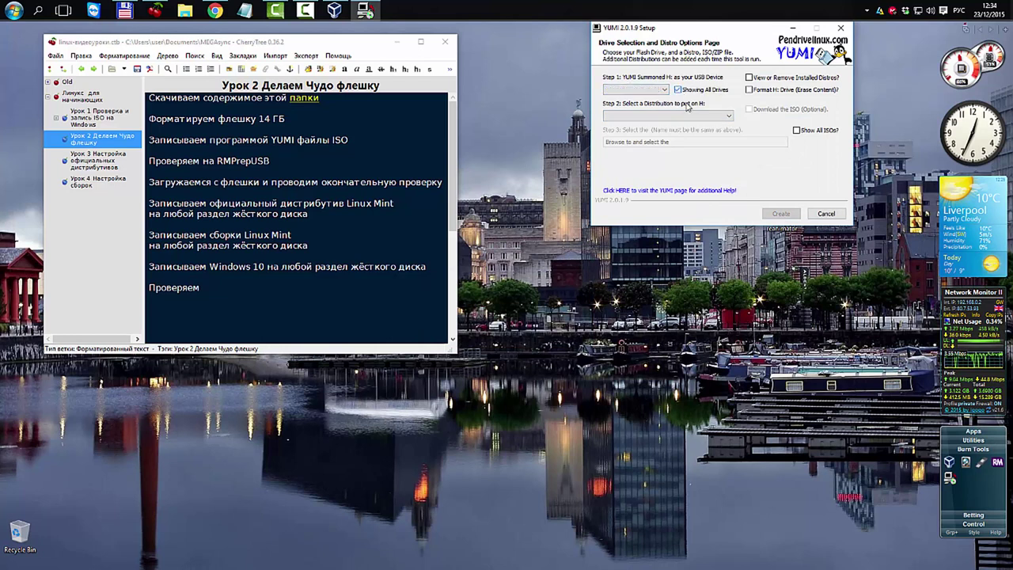
pyautogui.click(666, 91)
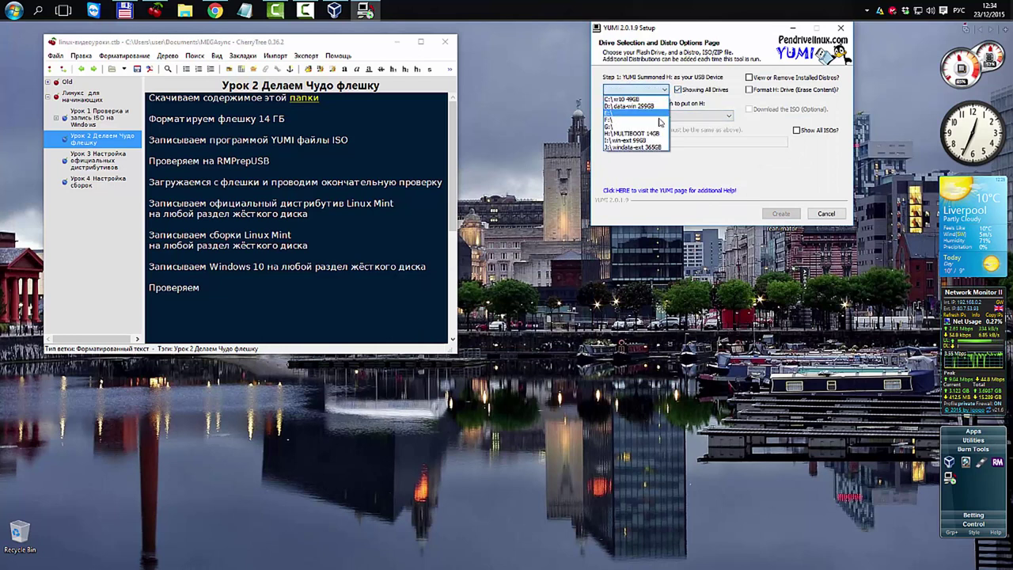
pyautogui.click(637, 125)
pyautogui.click(729, 118)
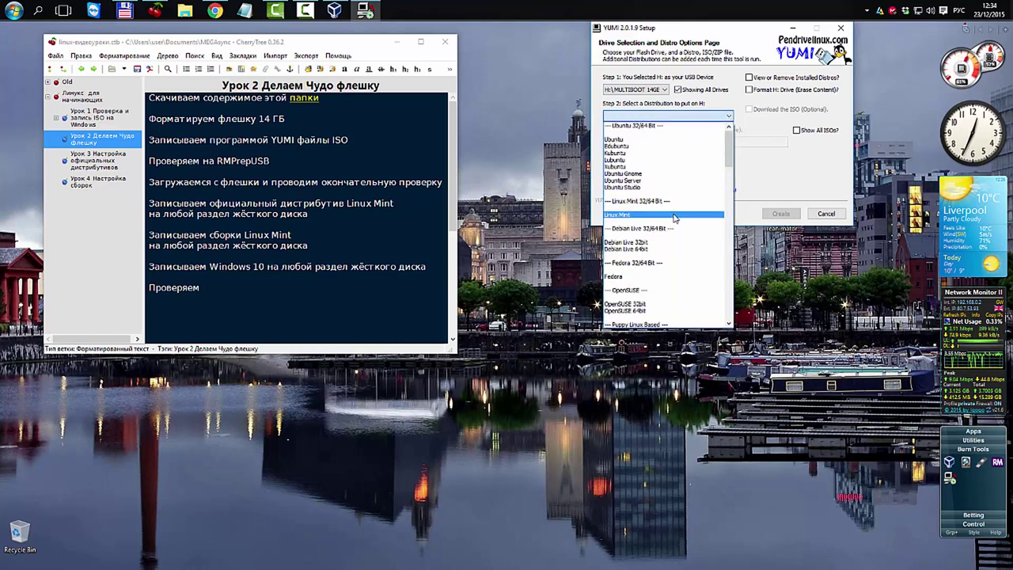
pyautogui.click(677, 214)
# - Choose lmc-64bit-rus-aleksei-2015-12-21 from the Addons folder, set a 1012 MB persistent file and start writing it to drive H:
pyautogui.click(817, 142)
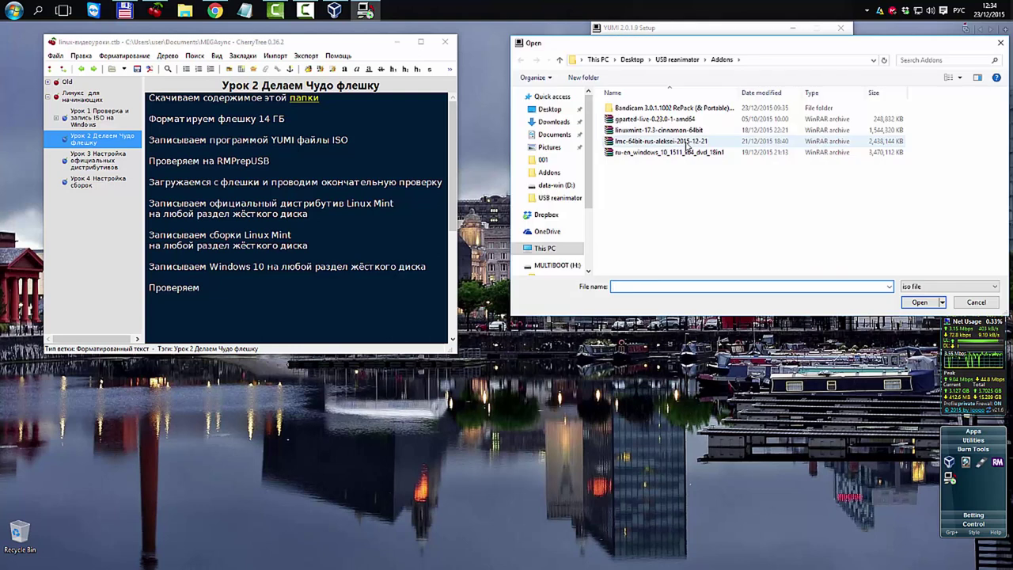
pyautogui.click(688, 143)
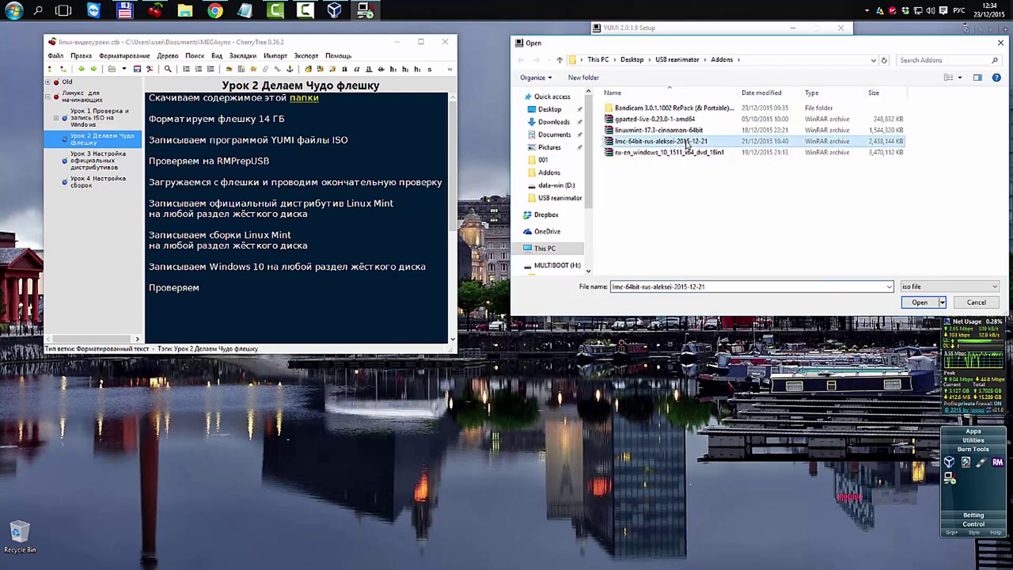
pyautogui.click(919, 303)
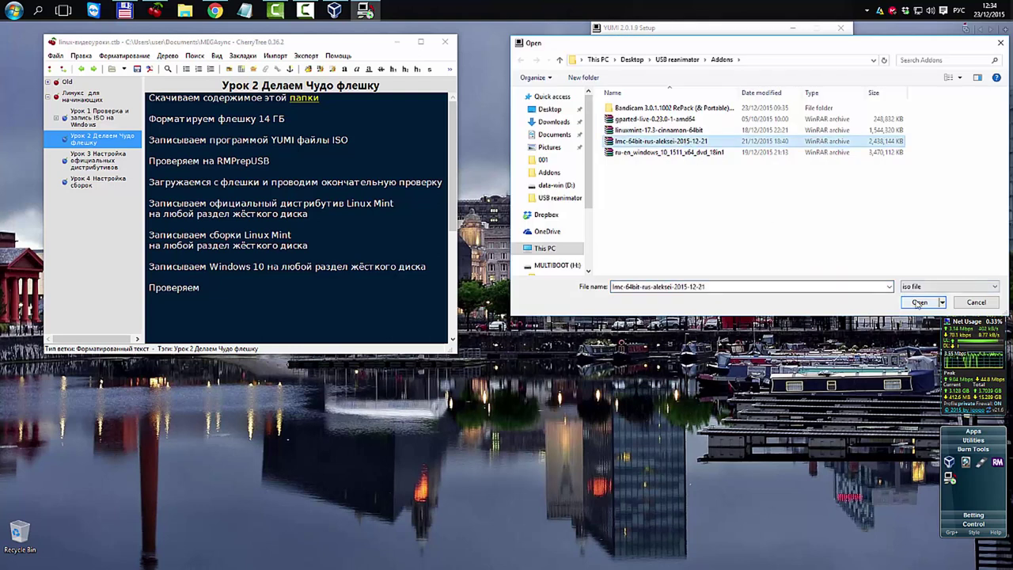
pyautogui.click(918, 303)
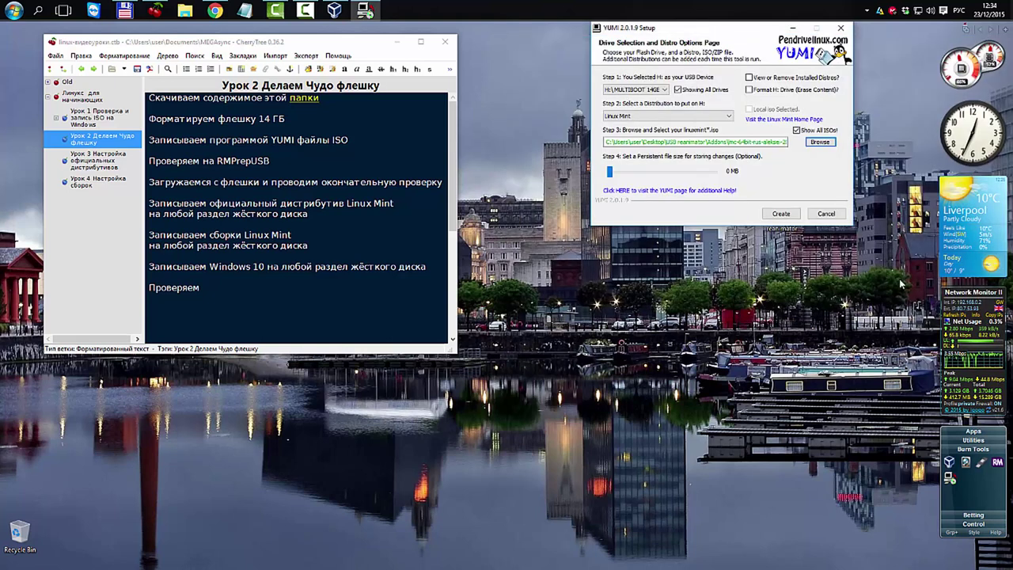
pyautogui.moveTo(614, 176); pyautogui.dragTo(633, 178)
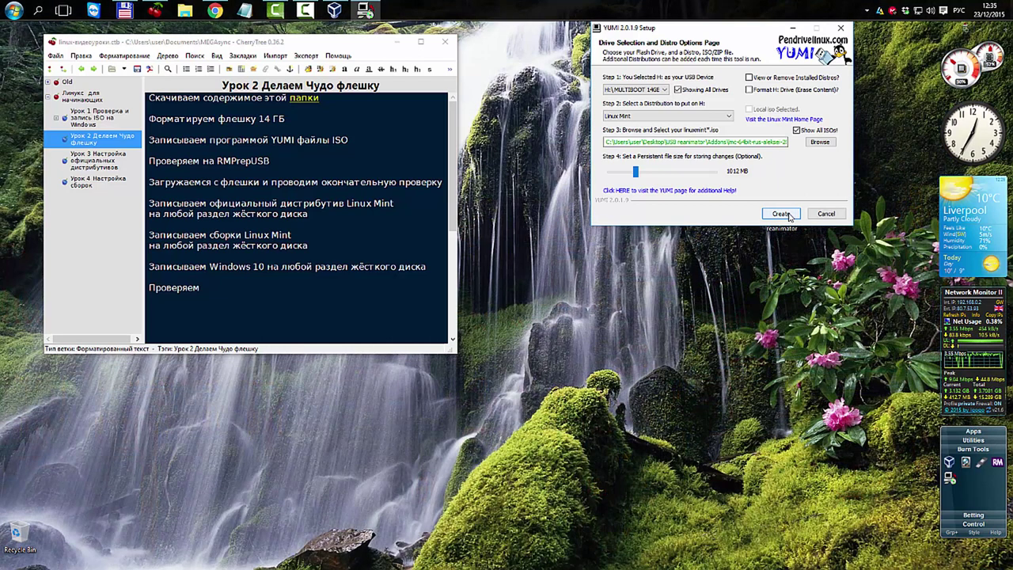
pyautogui.click(781, 214)
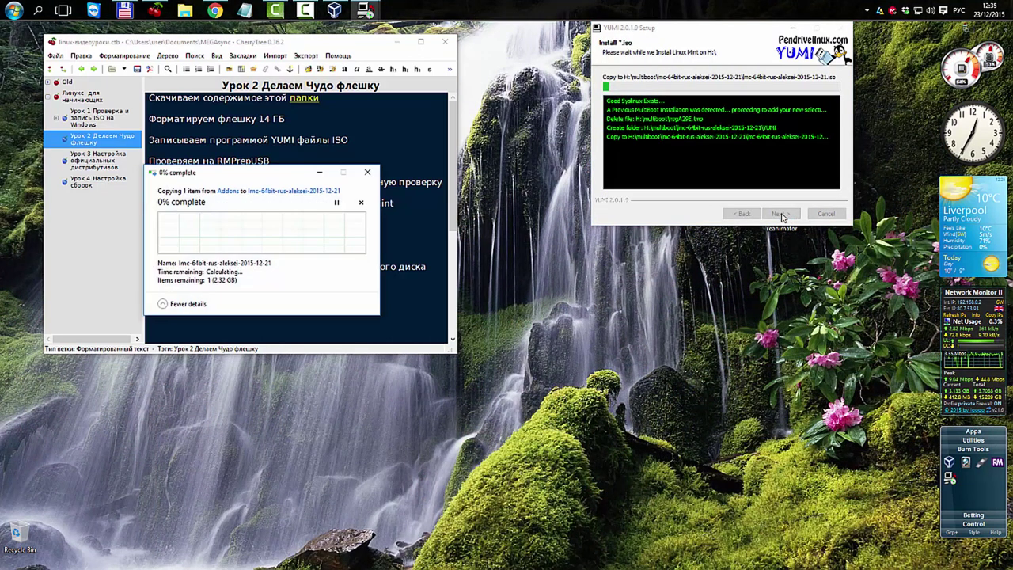
# - Move the lmc-64bit-rus copy progress window off the lesson notes to just below the YUMI window
pyautogui.moveTo(291, 183); pyautogui.dragTo(764, 248)
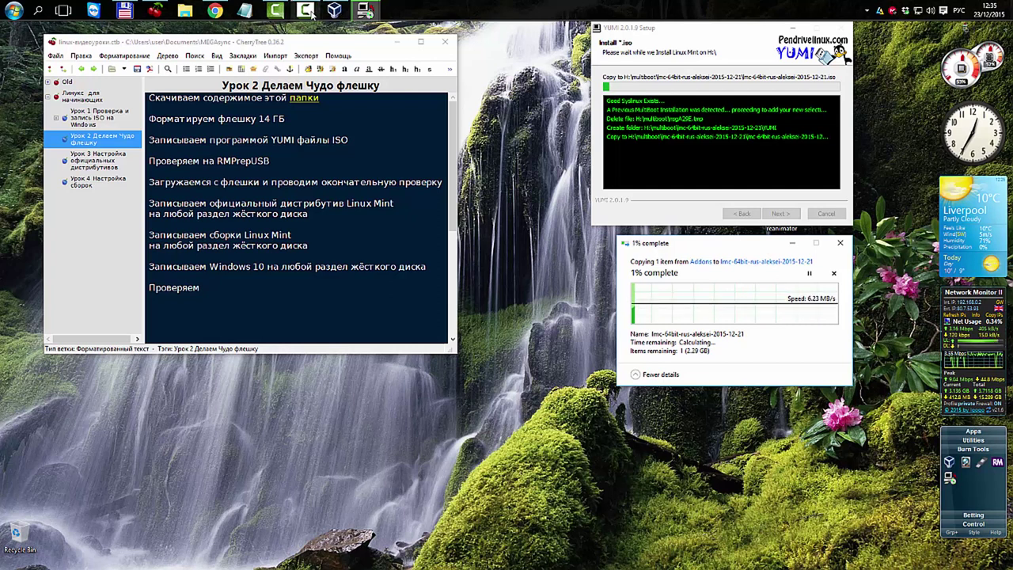
pyautogui.click(364, 9)
pyautogui.click(948, 290)
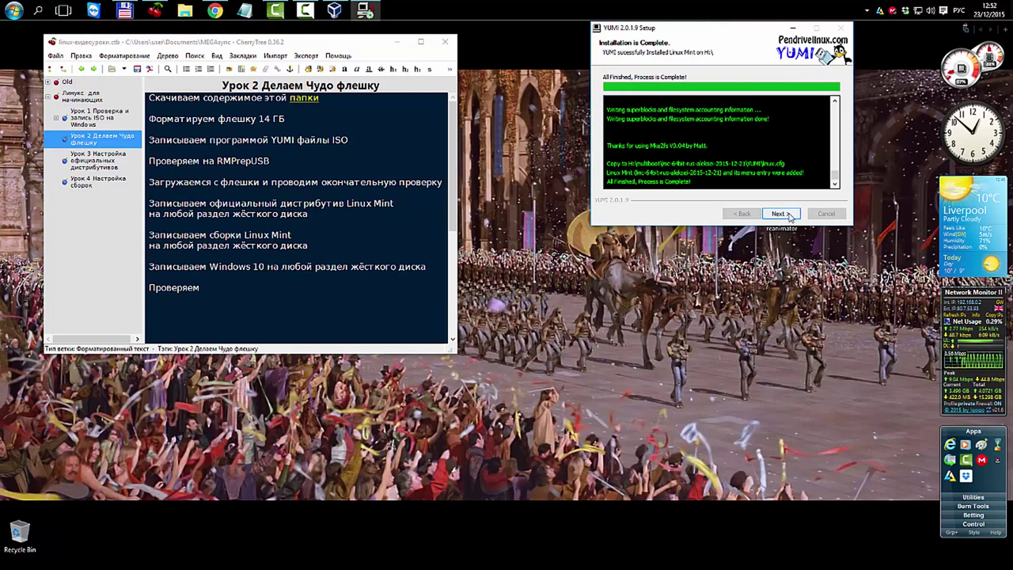
# - Continue adding ISOs after the lmc-64bit-rus installation, show all drives, and select H:\MULTIBOOT with the Windows Vista/7/8 Installer option
pyautogui.click(781, 214)
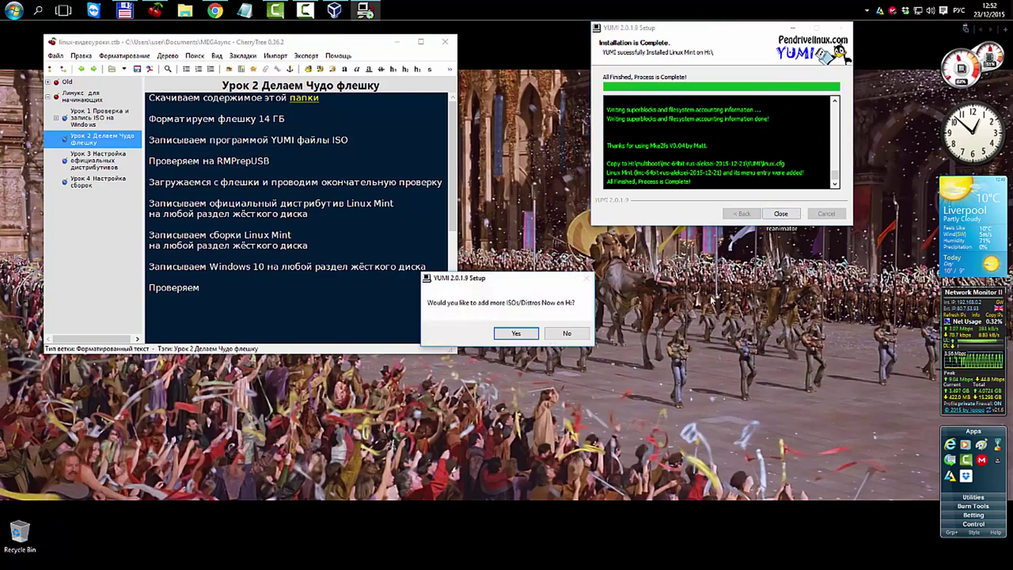
pyautogui.click(515, 335)
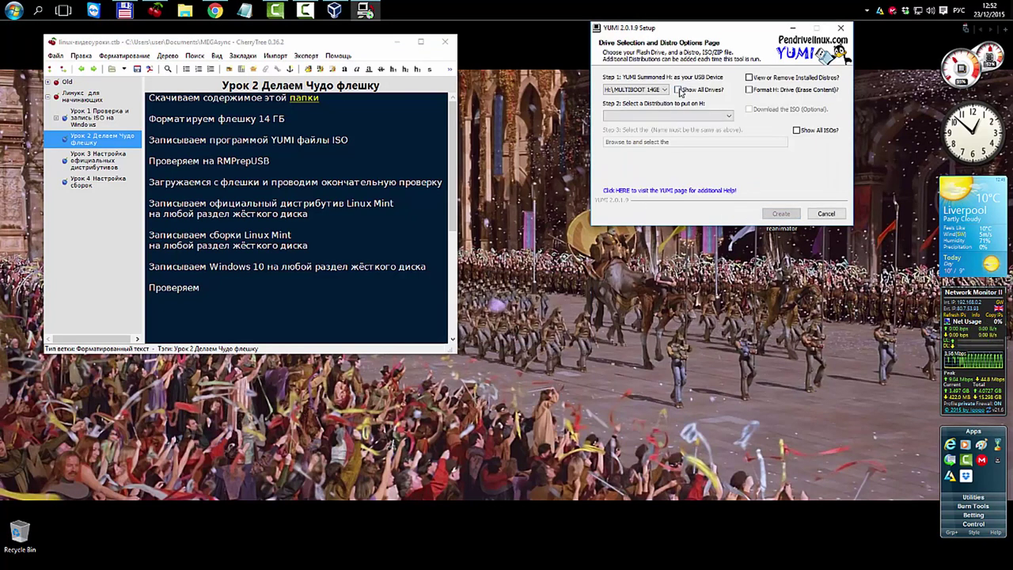
pyautogui.click(678, 91)
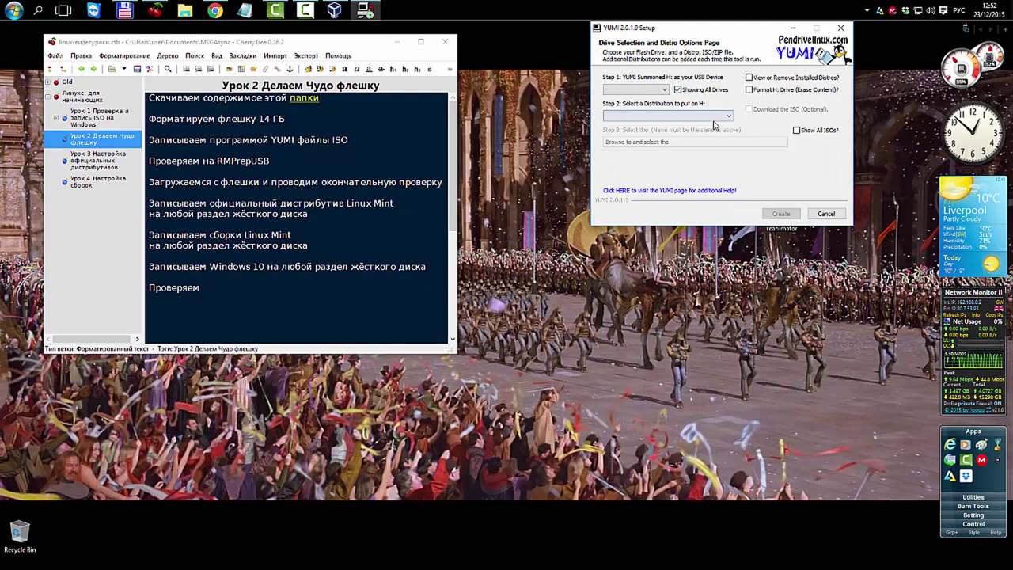
pyautogui.click(665, 90)
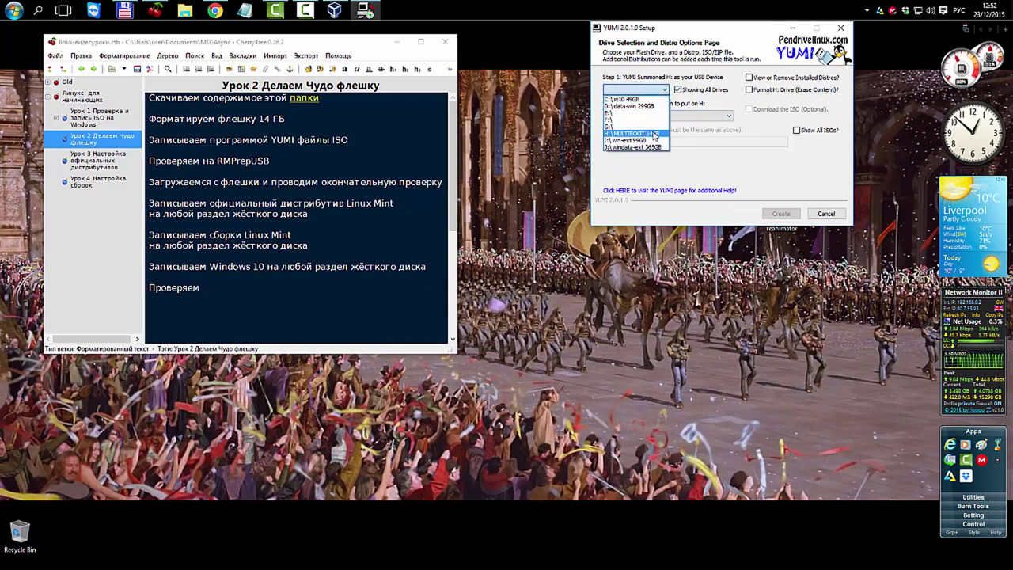
pyautogui.click(663, 134)
pyautogui.click(729, 118)
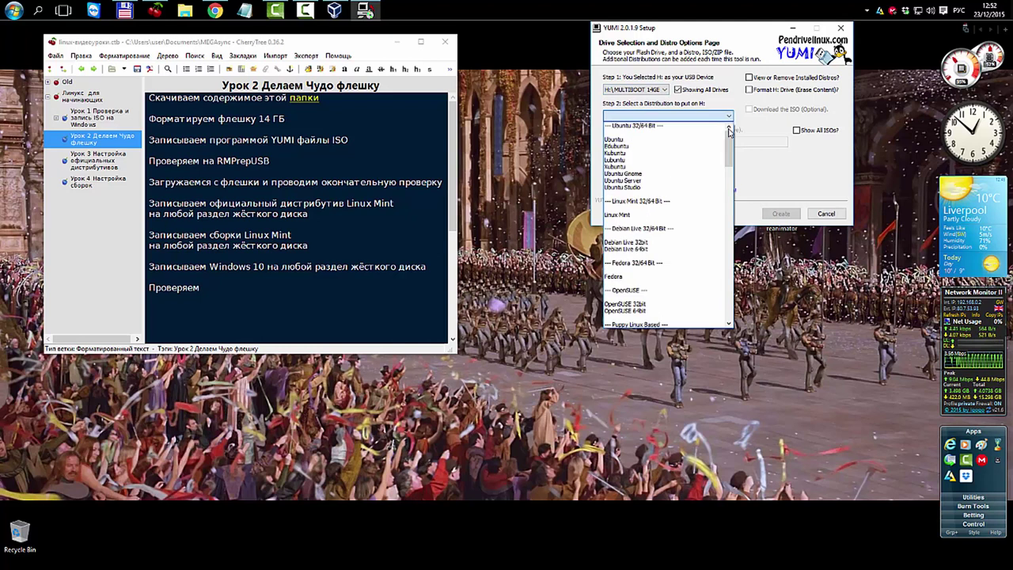
pyautogui.moveTo(730, 136); pyautogui.dragTo(731, 298)
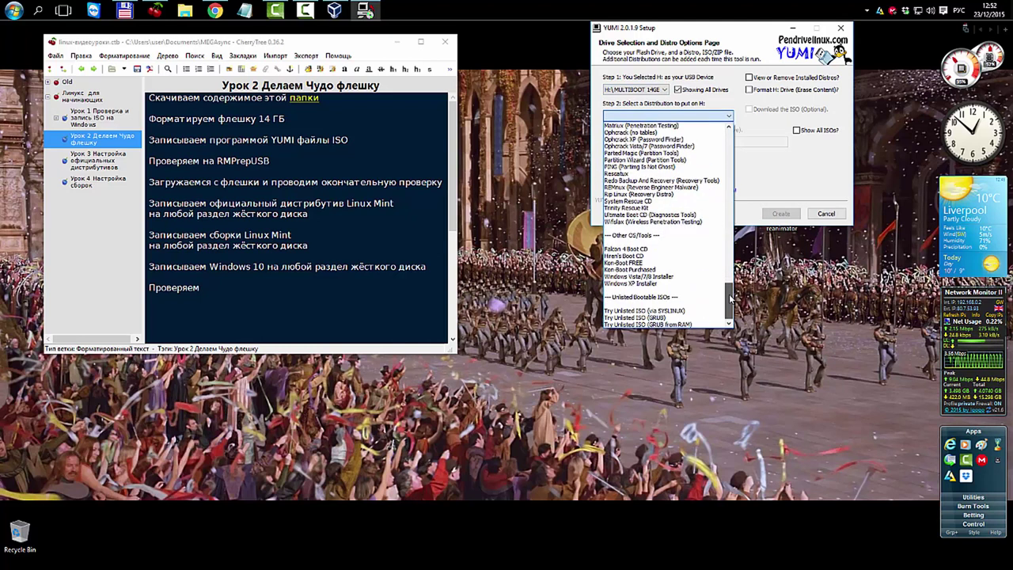
pyautogui.click(669, 277)
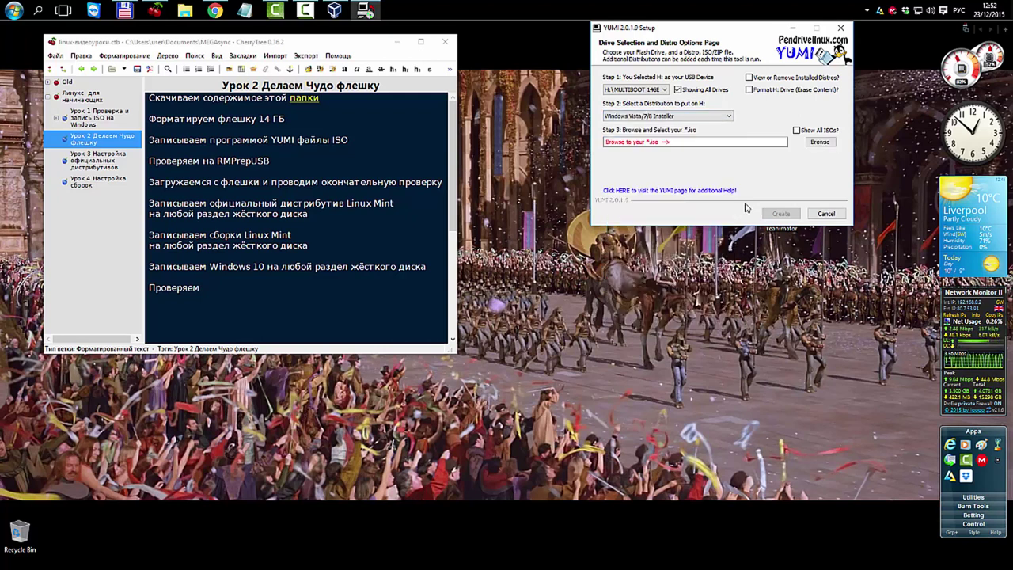
# - Choose Boot_USB_Sergei_Strelec_2015_v.8.3 from the USB reanimator folder and start writing it to drive H:
pyautogui.click(818, 142)
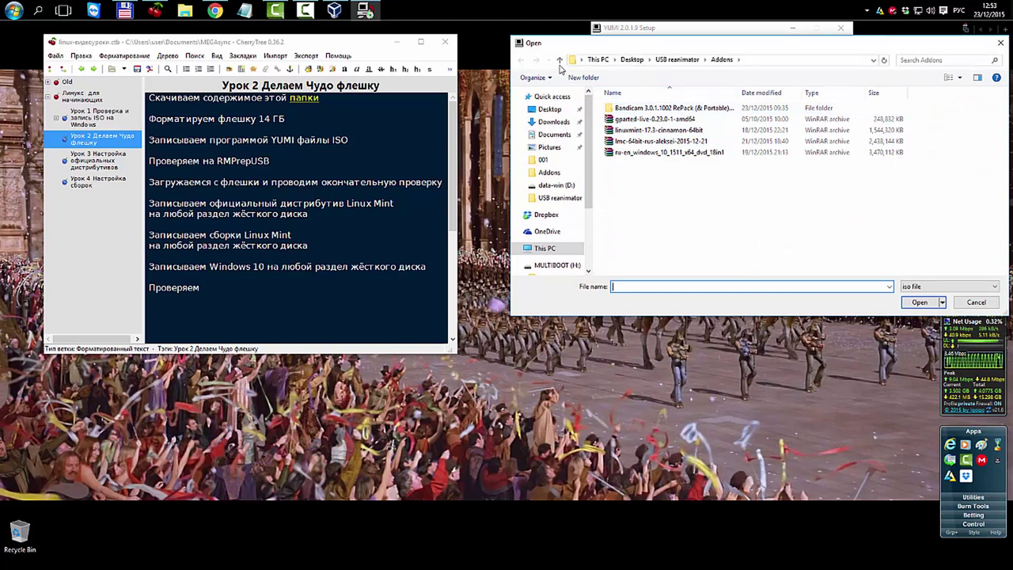
pyautogui.click(559, 63)
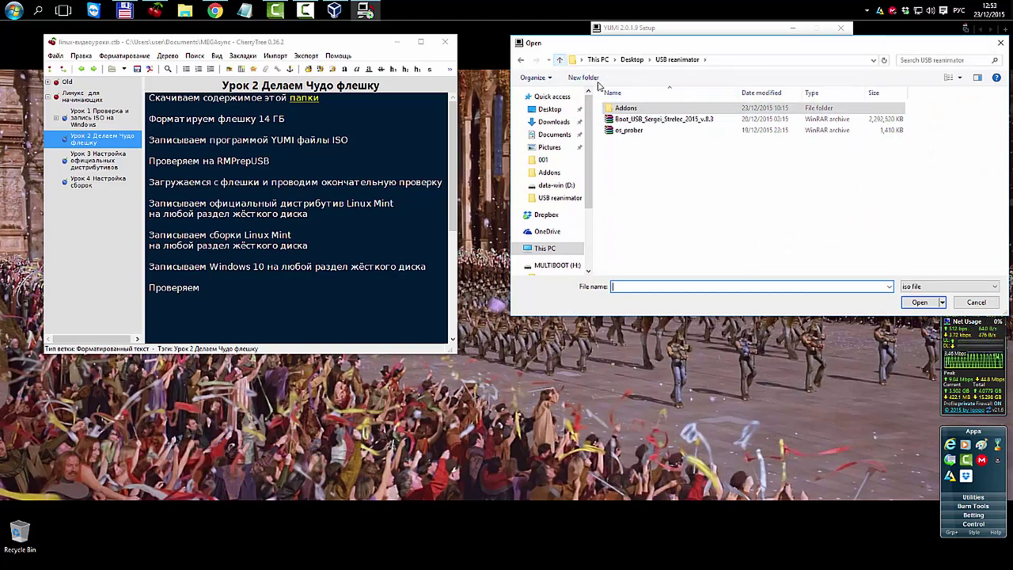
pyautogui.click(660, 120)
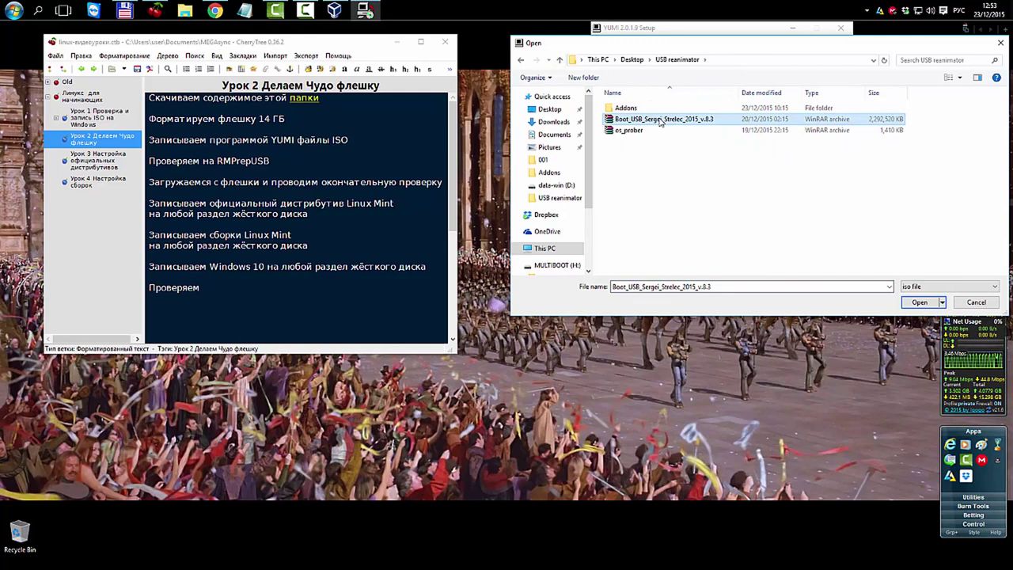
pyautogui.click(919, 304)
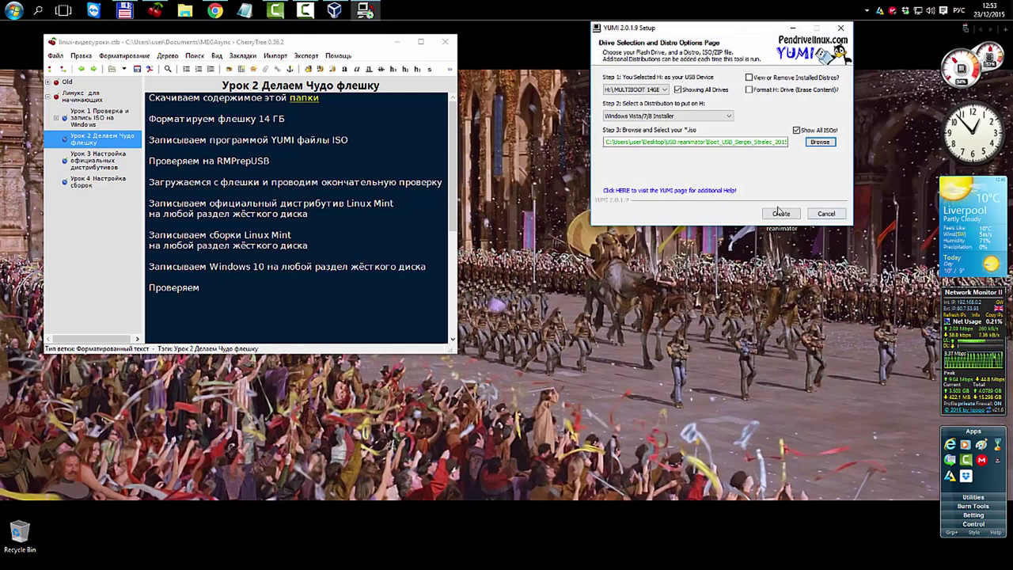
pyautogui.click(781, 215)
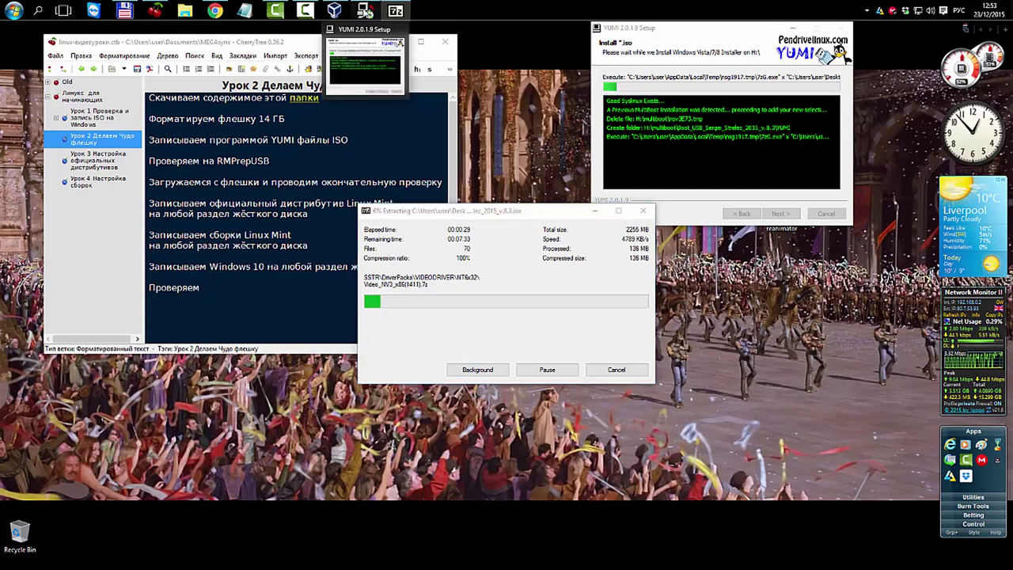
pyautogui.click(366, 11)
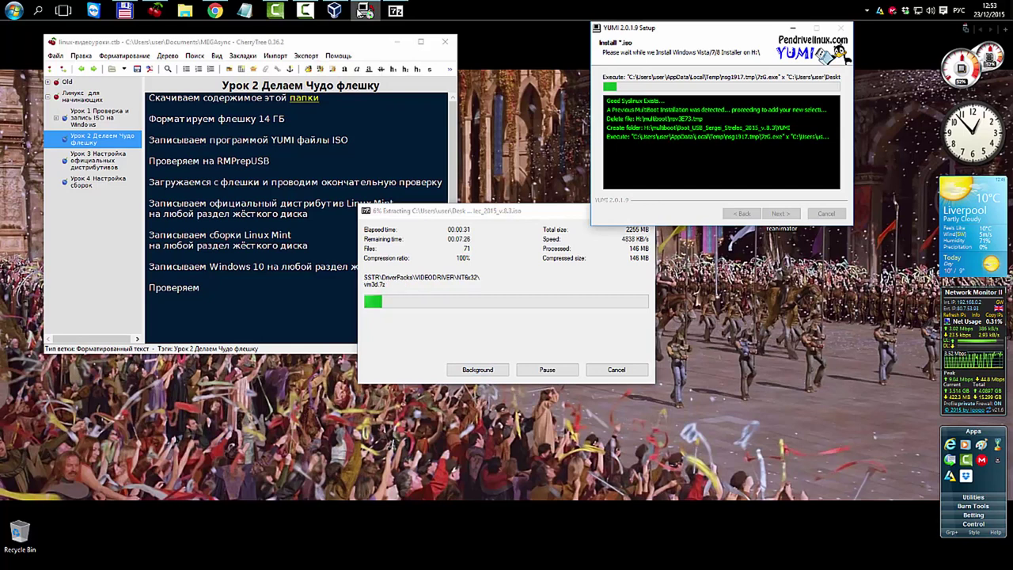
pyautogui.click(309, 11)
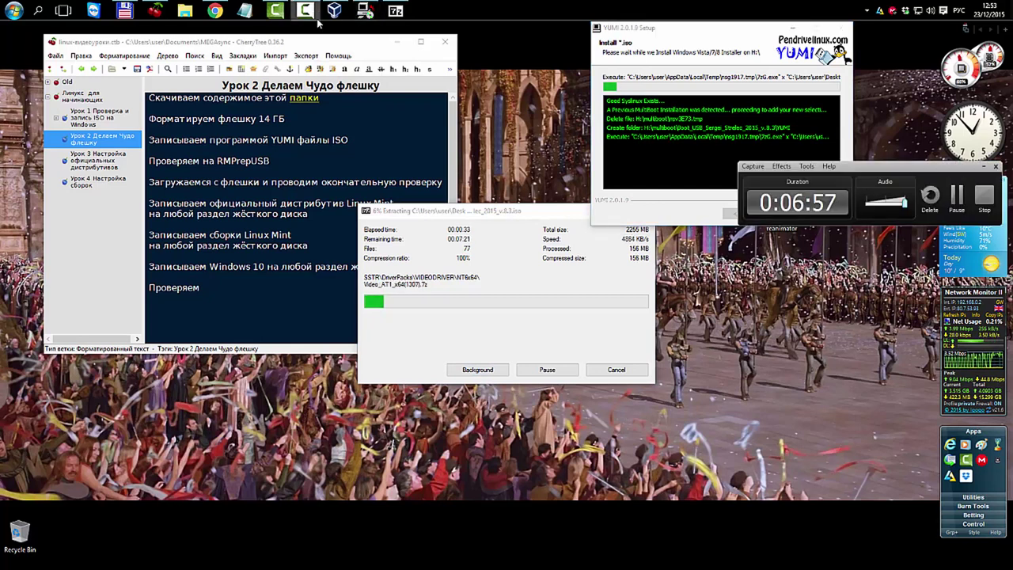
# - Finish the Boot_USB_Sergei_Strelec installation in YUMI and agree to add more ISOs to drive H:
pyautogui.click(957, 195)
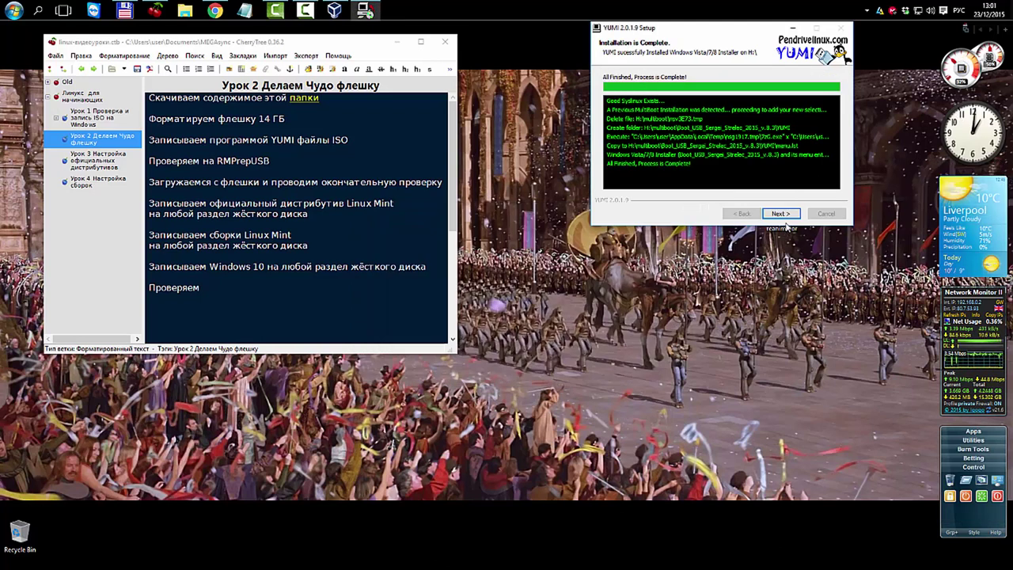
pyautogui.click(782, 214)
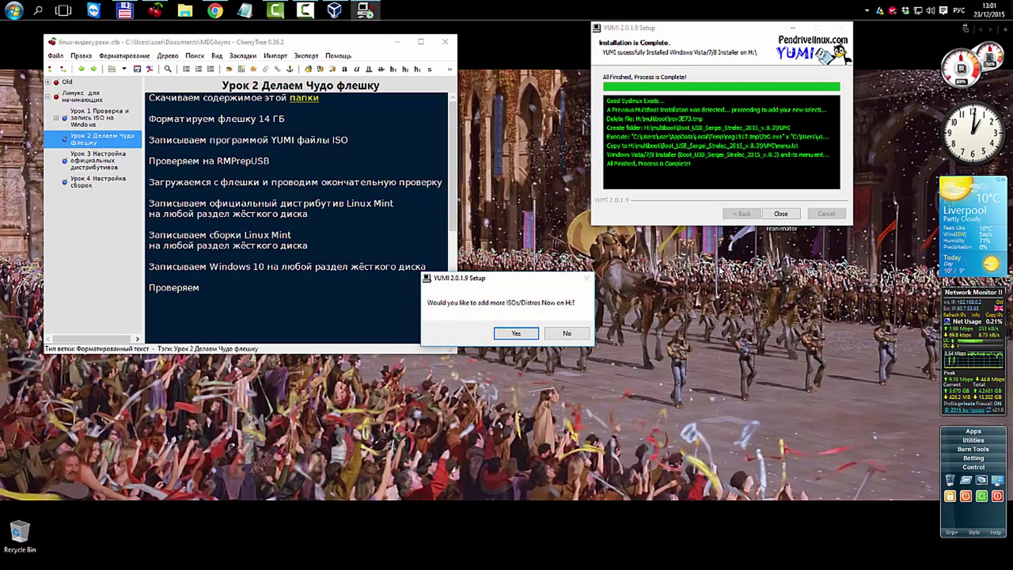
pyautogui.click(516, 334)
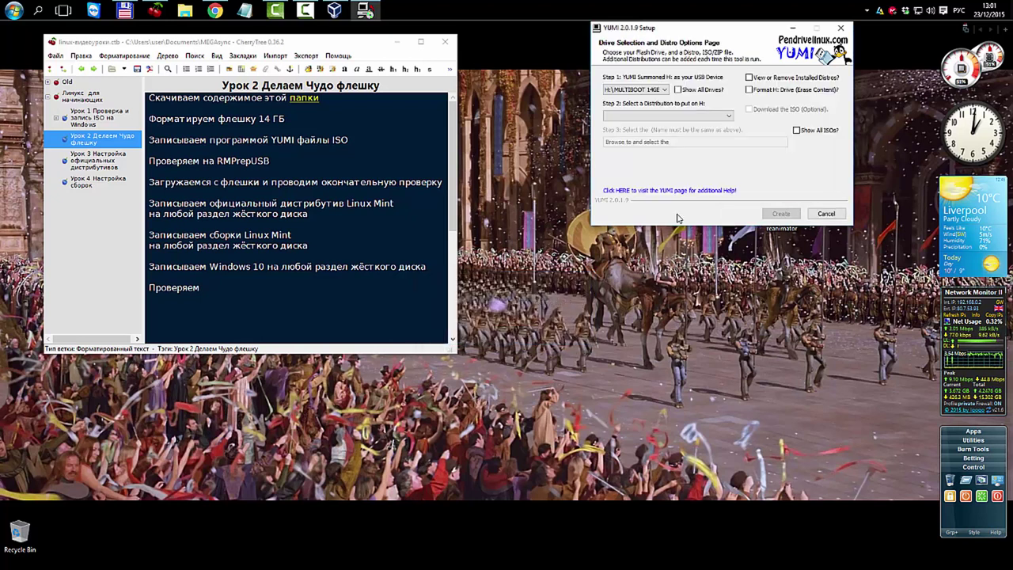
# - Launch RMPrepUSB, dismiss the large-drive notice, and test the MULTIBOOT stick in the QEMU emulator with 900 MB of RAM
pyautogui.click(954, 449)
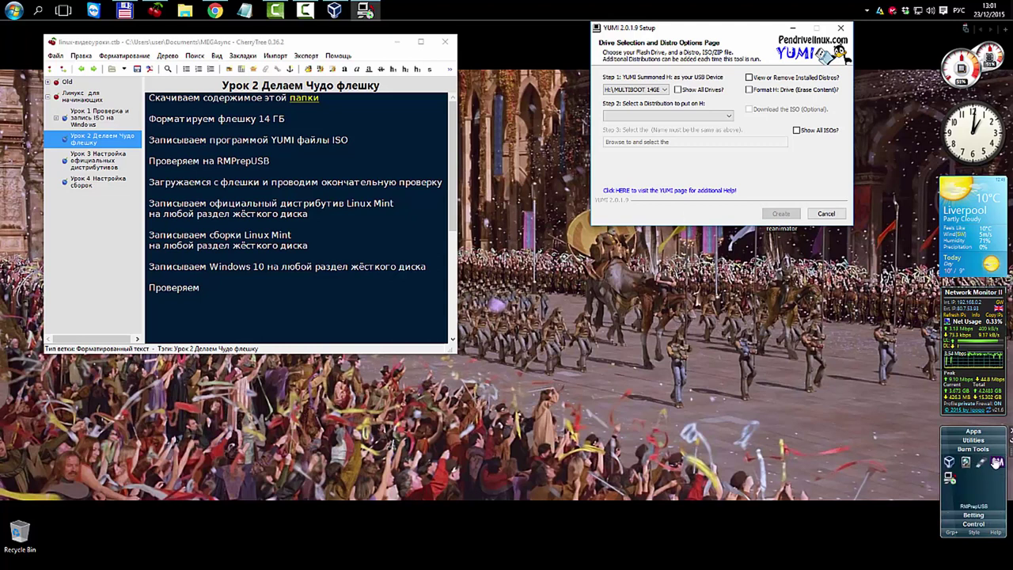
pyautogui.click(973, 441)
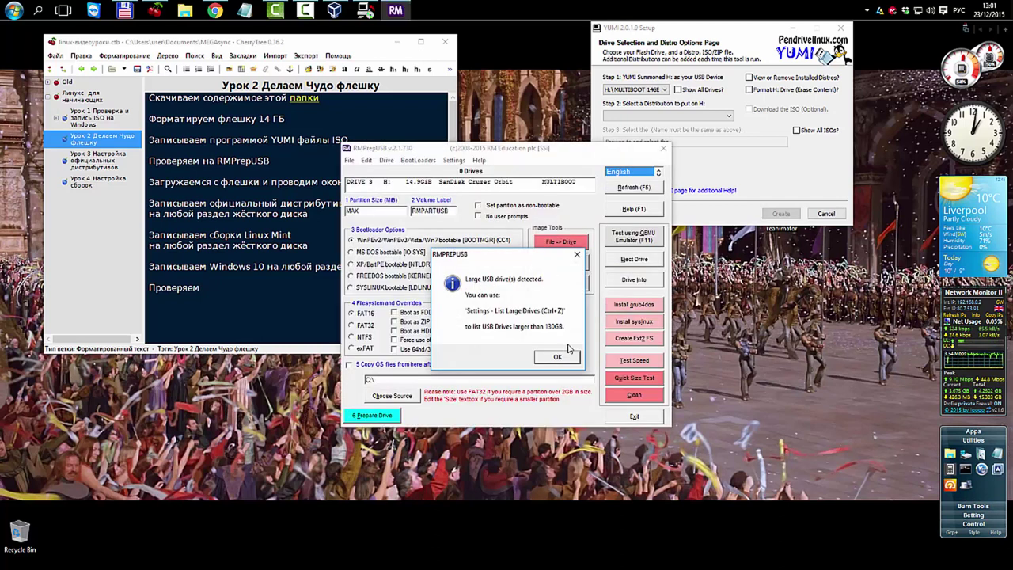
pyautogui.click(564, 355)
pyautogui.click(638, 239)
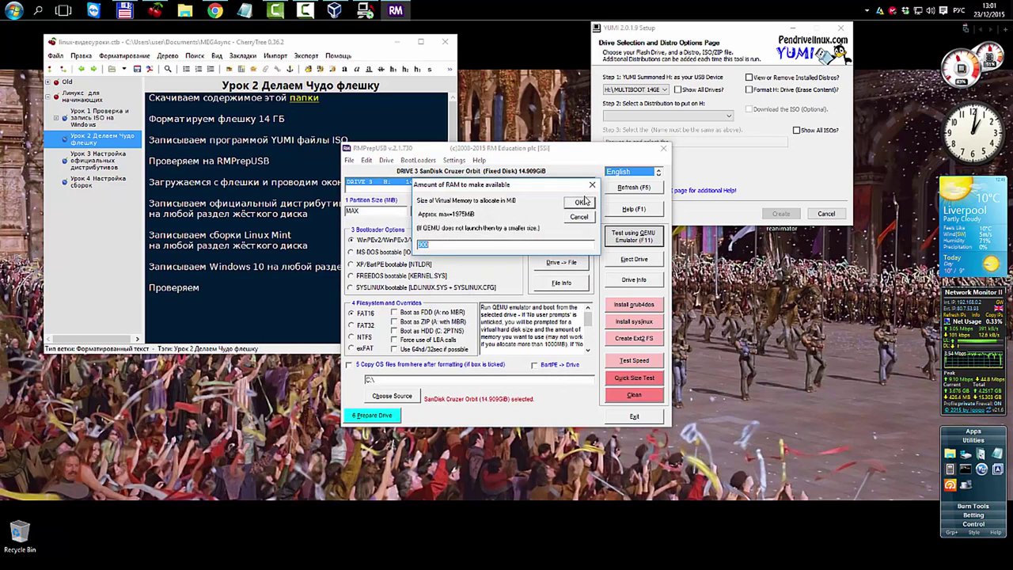
pyautogui.click(582, 202)
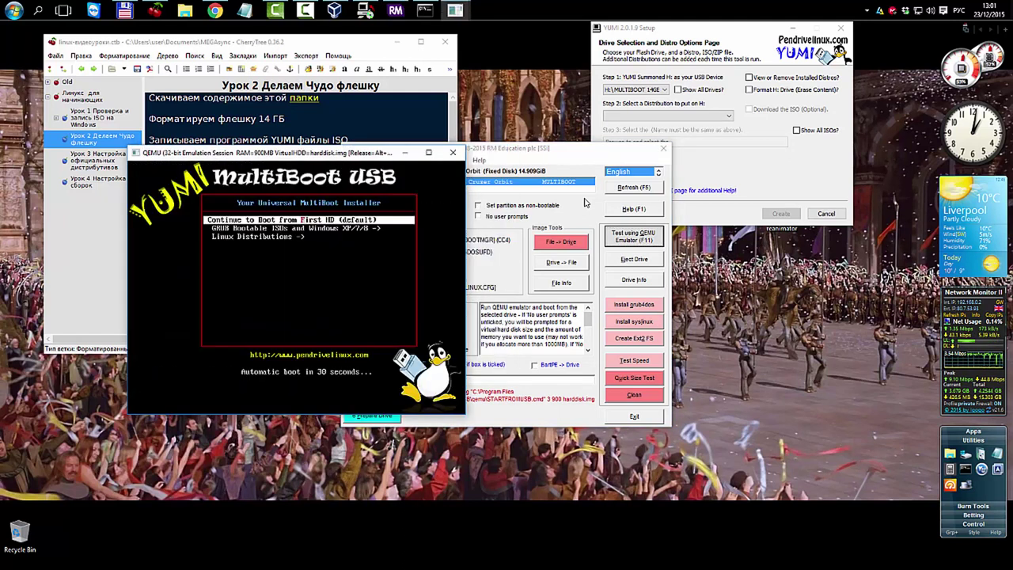
# - Check the os_prober and Boot_USB_Sergei_Strelec entries under GRUB Bootable ISOs and Windows XP/7/8, and return to the main boot menu
pyautogui.press('Down')
pyautogui.press('Return')
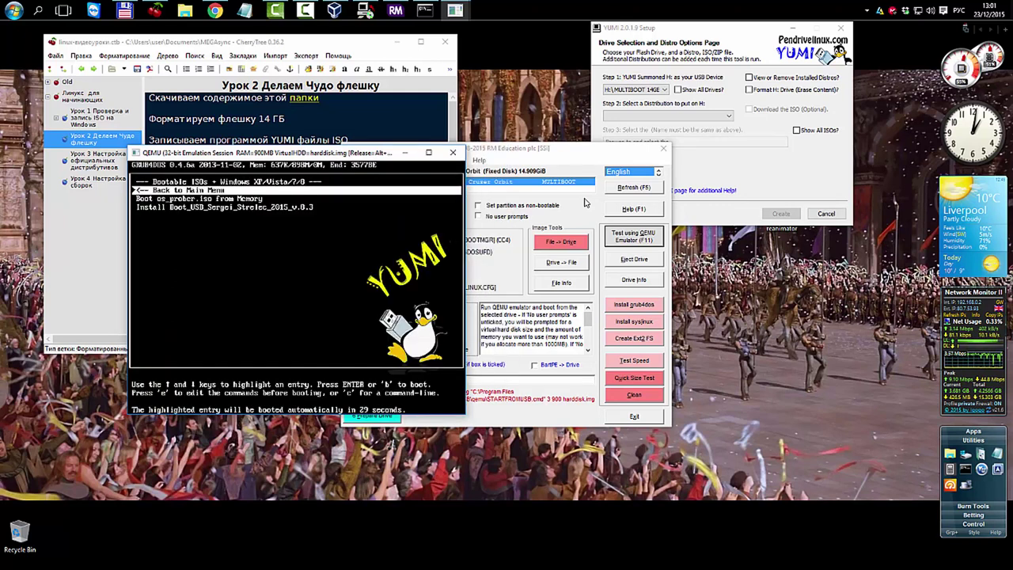
pyautogui.press('Down')
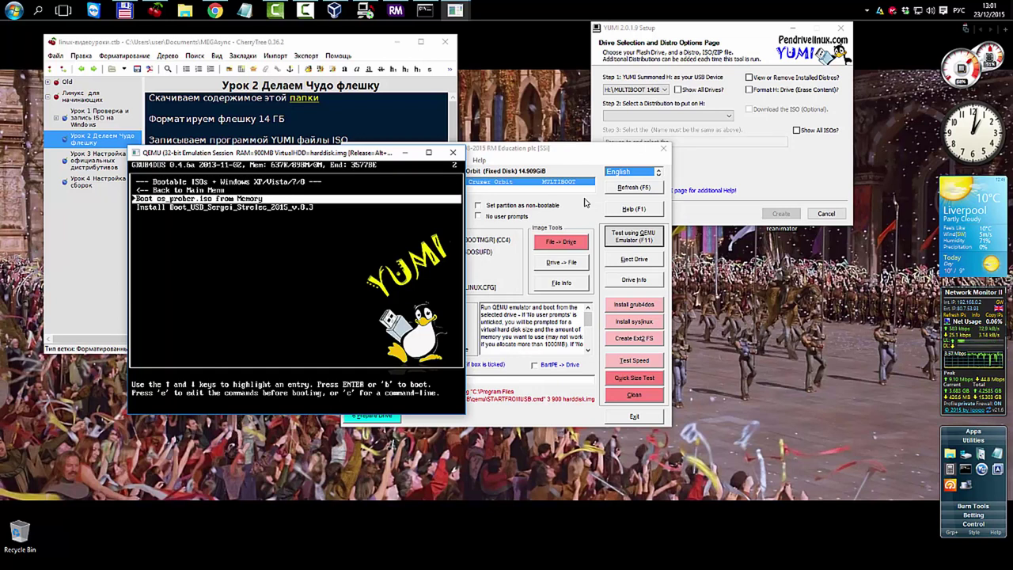
pyautogui.press('Down')
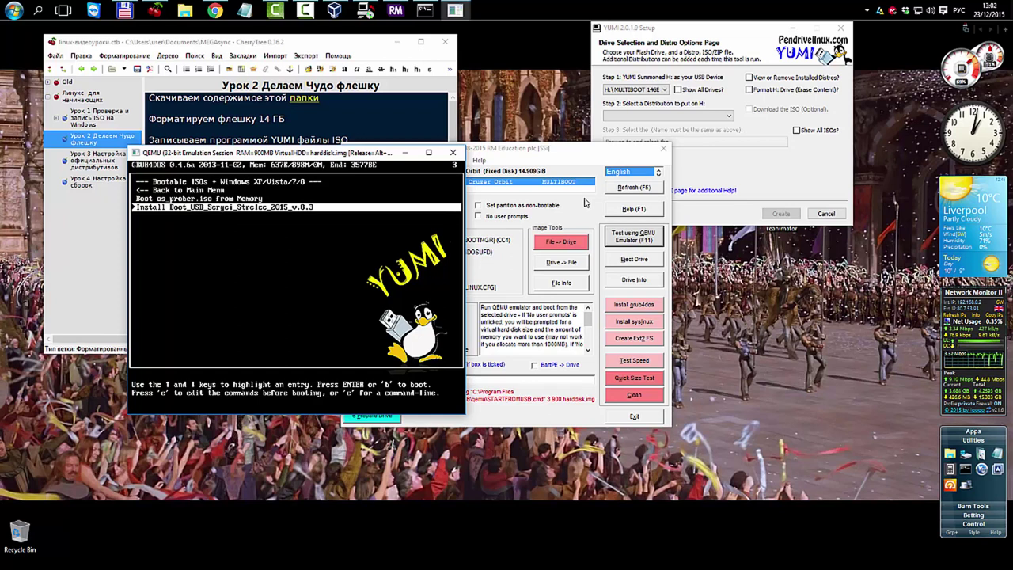
pyautogui.press('Up')
pyautogui.press('Up')
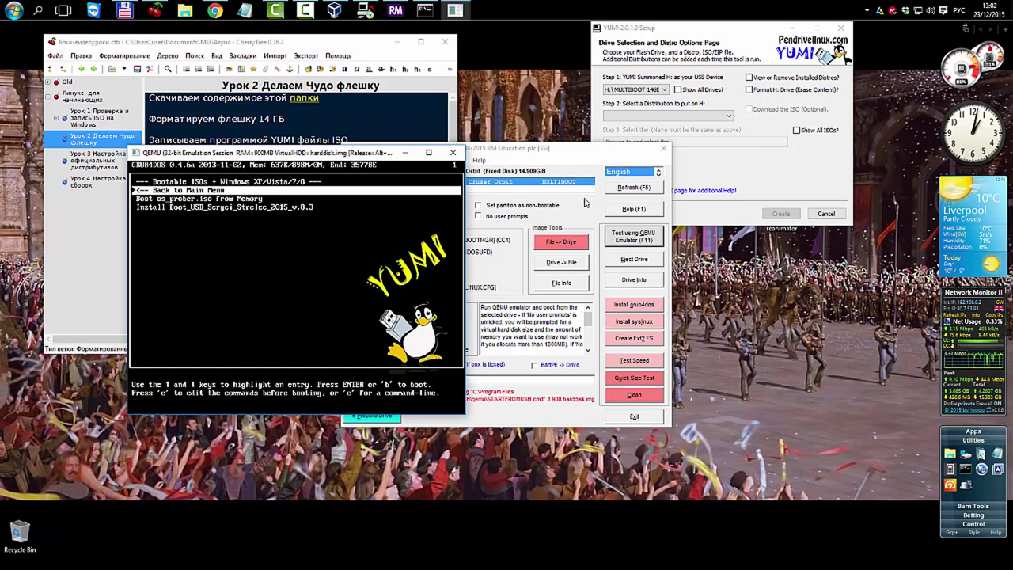
pyautogui.press('Return')
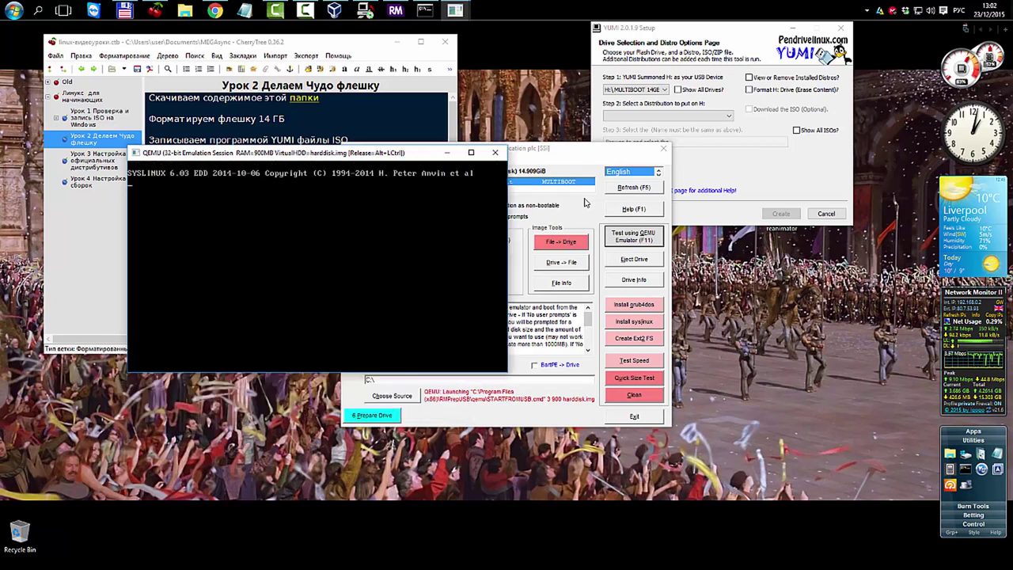
# - Open Linux Distributions in the boot menu and check the linuxmint-17.3-cinnamon-64bit and lmc-64bit-rus-aleksei-2015-12-21 entries
pyautogui.press('Down')
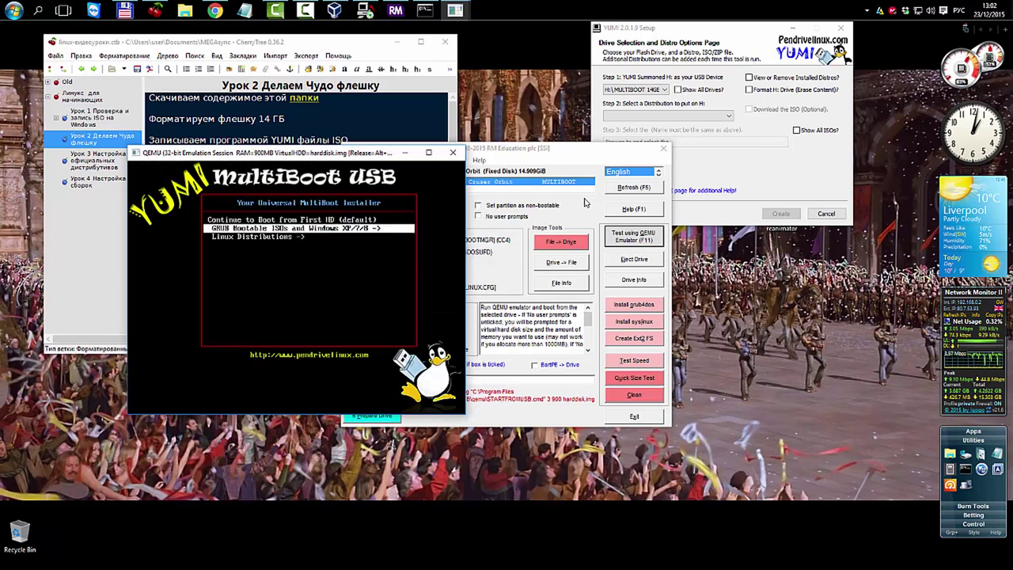
pyautogui.press('Down')
pyautogui.press('Return')
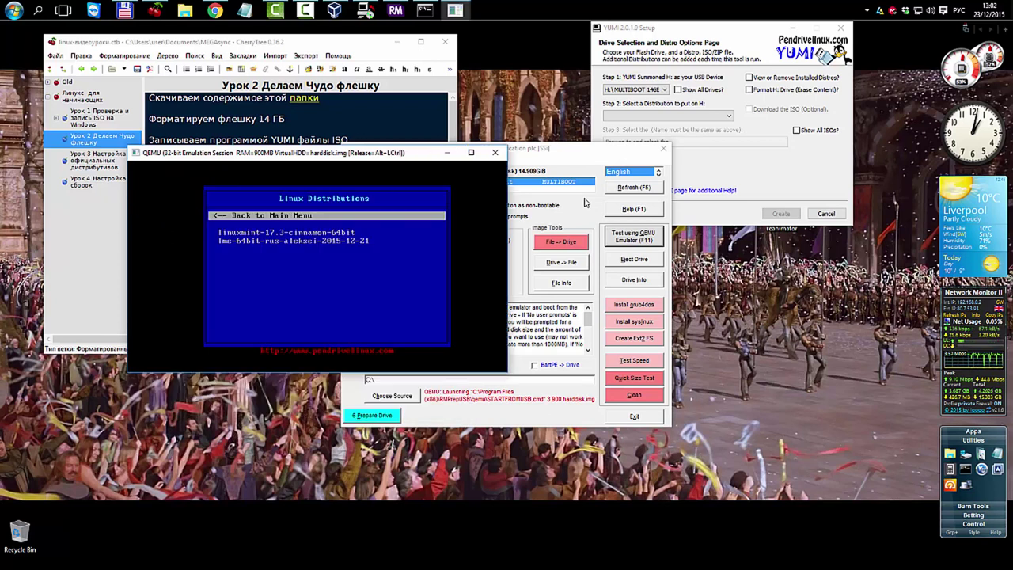
pyautogui.press('Down')
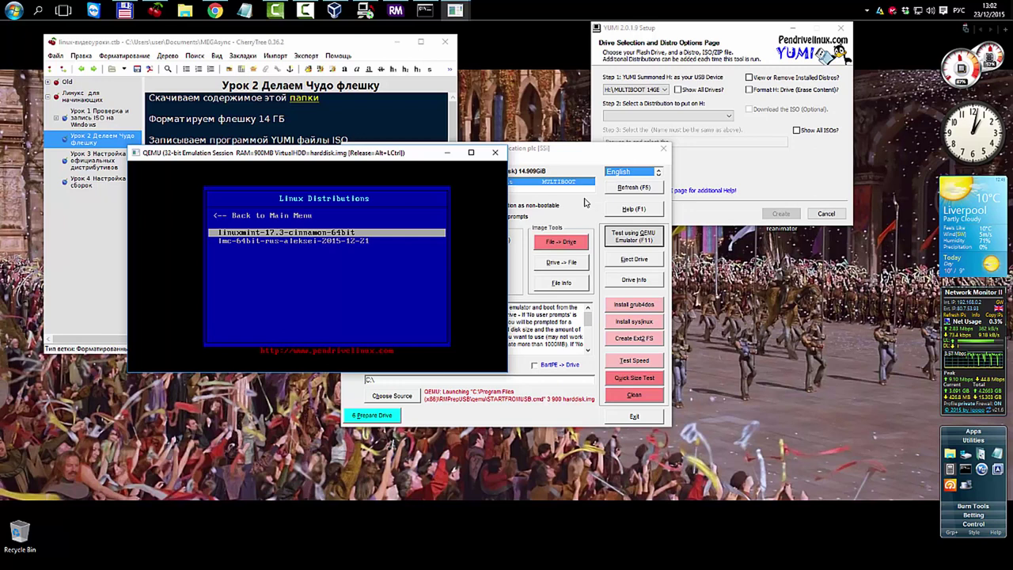
pyautogui.press('Down')
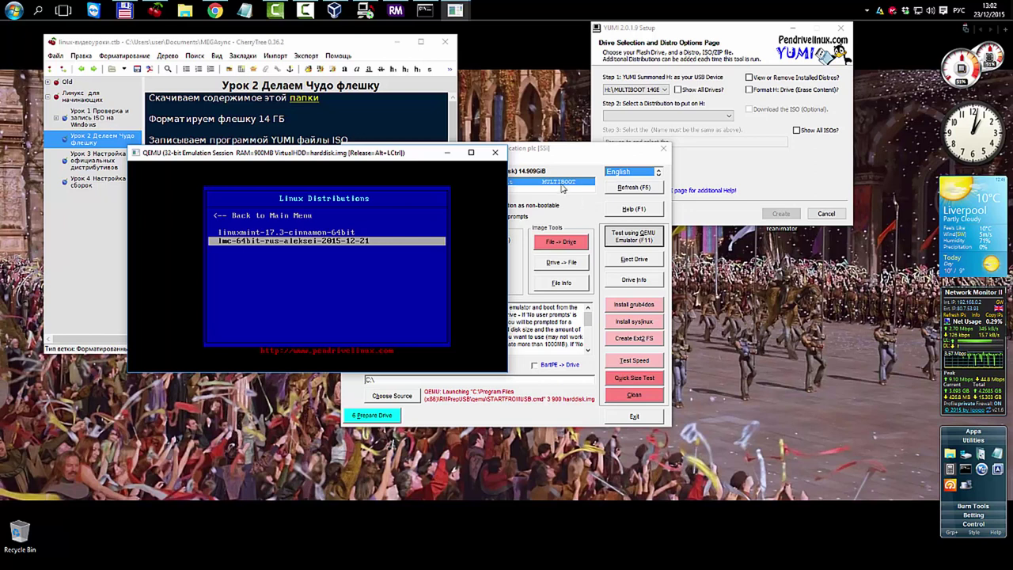
# - Close the QEMU emulation session, RMPrepUSB and the YUMI setup
pyautogui.click(496, 152)
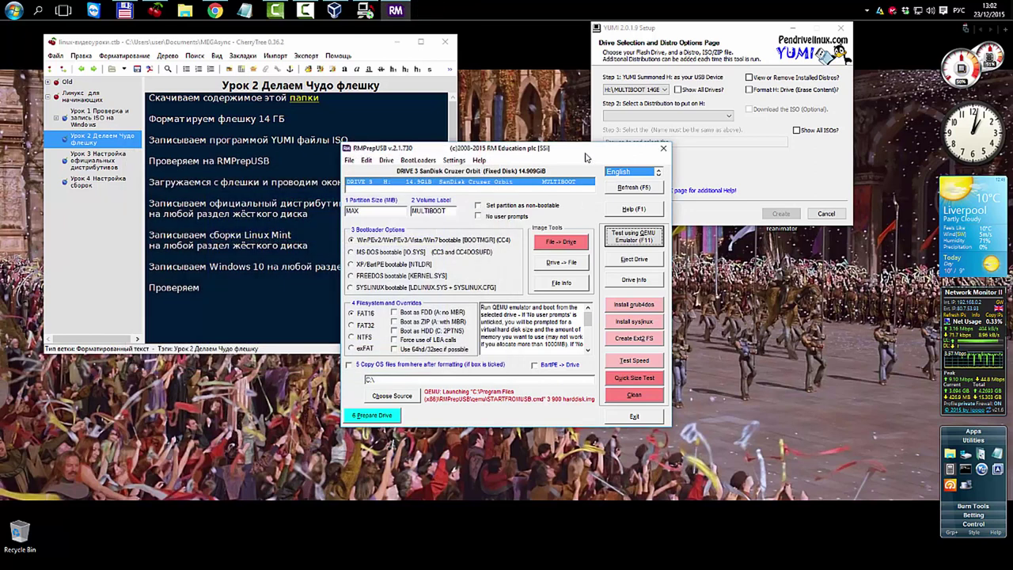
pyautogui.click(663, 148)
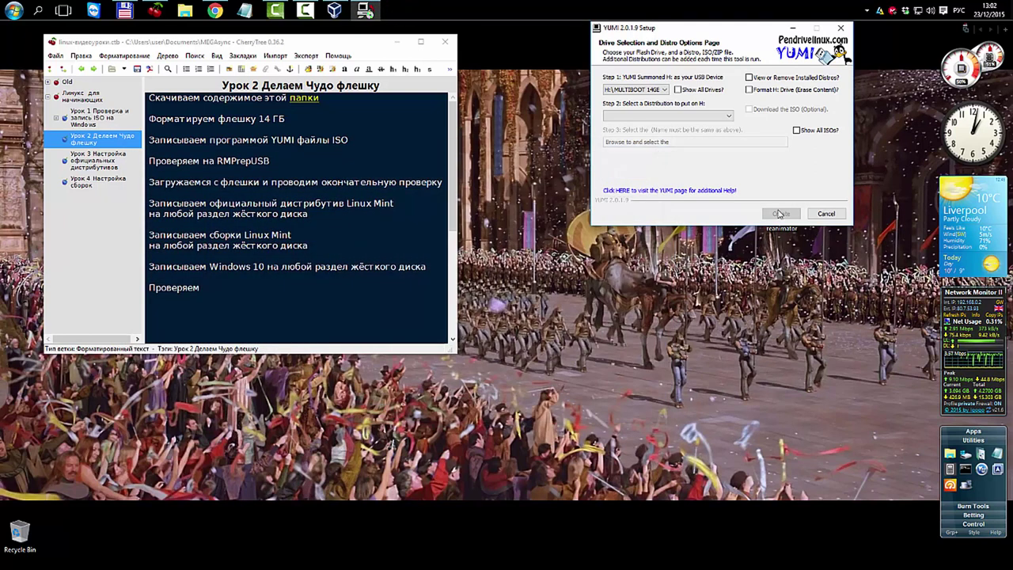
pyautogui.click(826, 214)
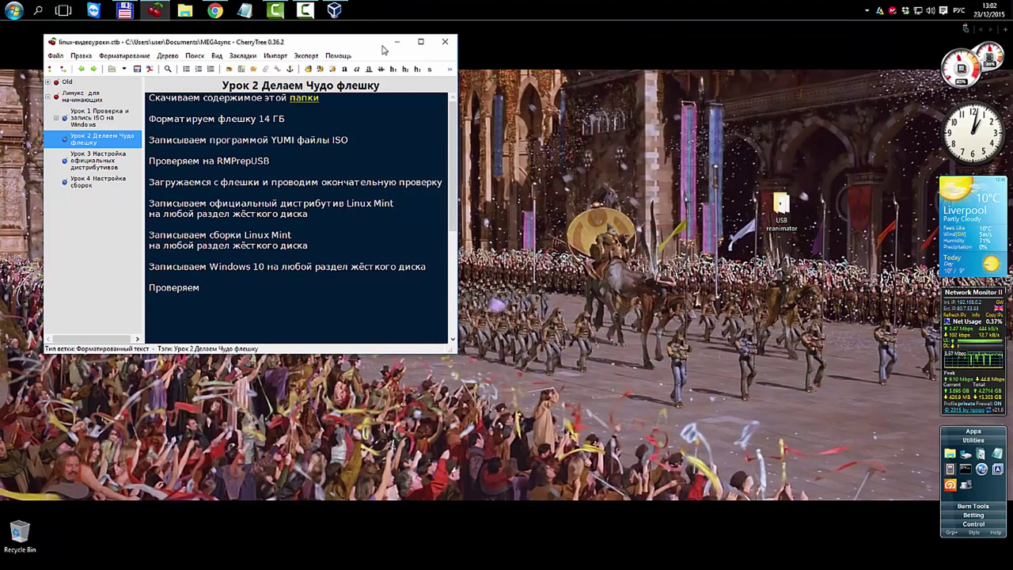
# - Switch to VirtualBox Manager, place its window beside the lesson notes, and start the lmc official machine
pyautogui.click(334, 10)
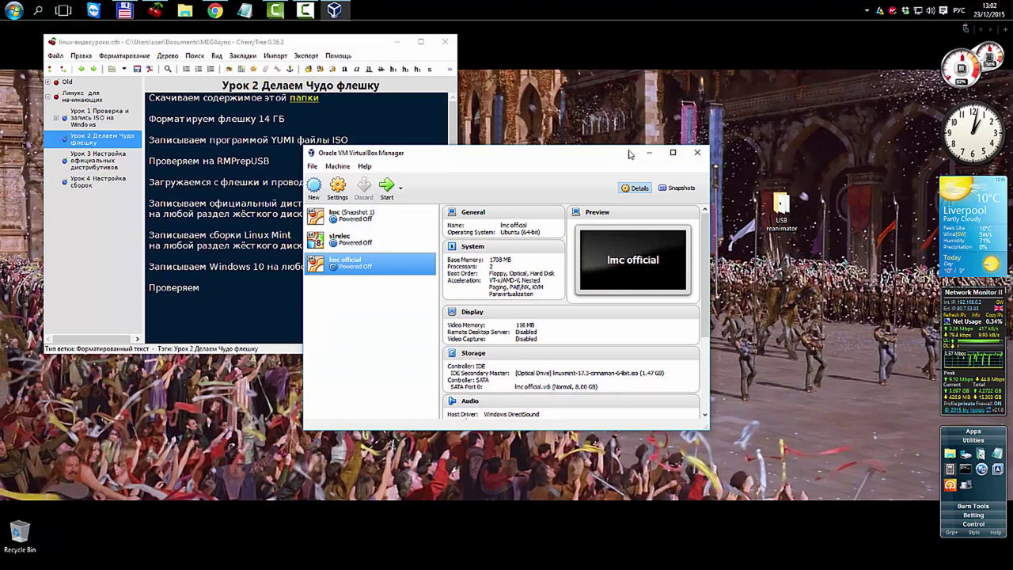
pyautogui.moveTo(630, 155); pyautogui.dragTo(780, 63)
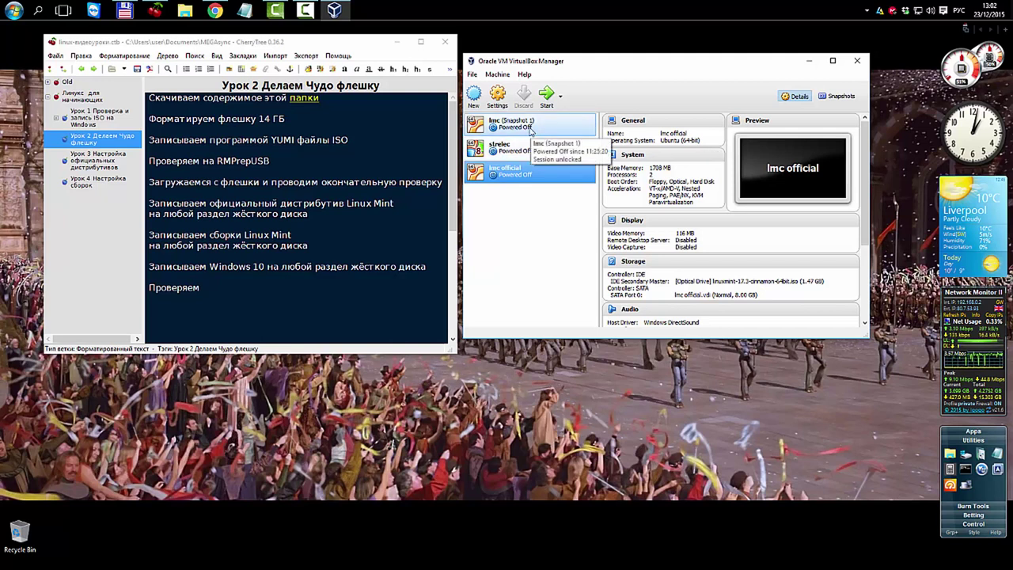
pyautogui.click(549, 102)
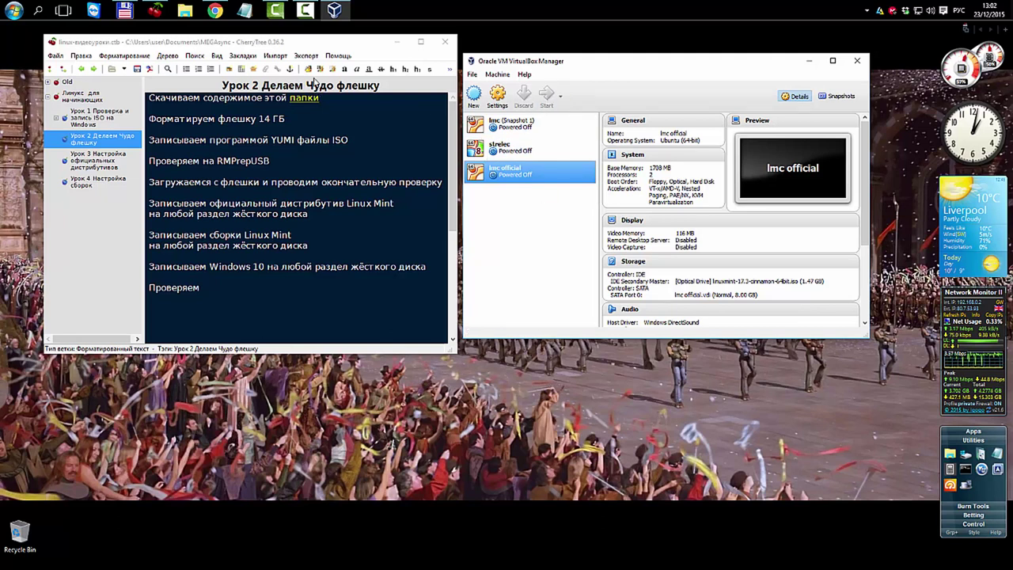
pyautogui.click(305, 11)
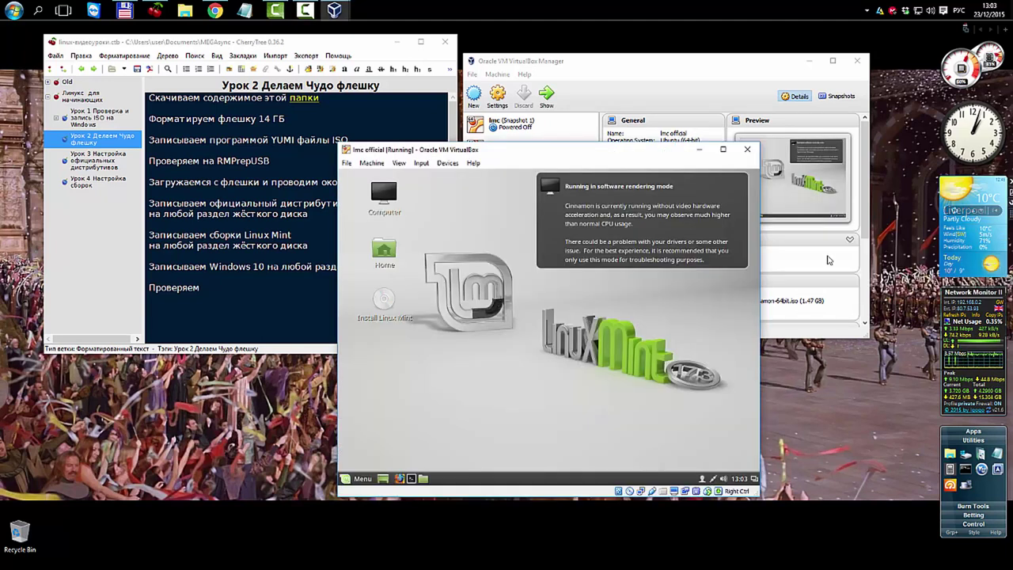
# - Move and enlarge the lmc official machine window to show the Linux Mint desktop, and power off the machine
pyautogui.moveTo(658, 151); pyautogui.dragTo(522, 63)
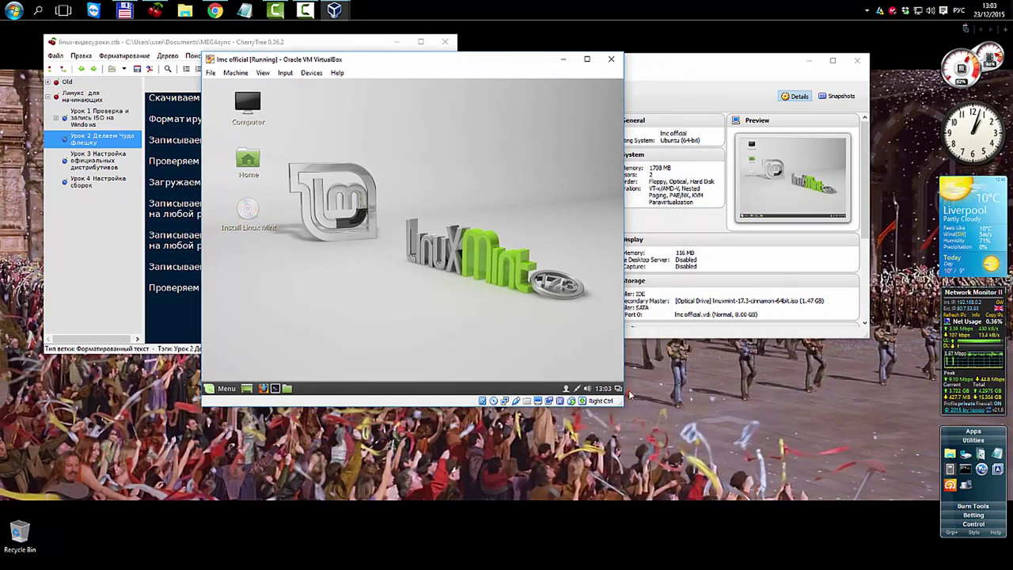
pyautogui.moveTo(622, 405); pyautogui.dragTo(720, 434)
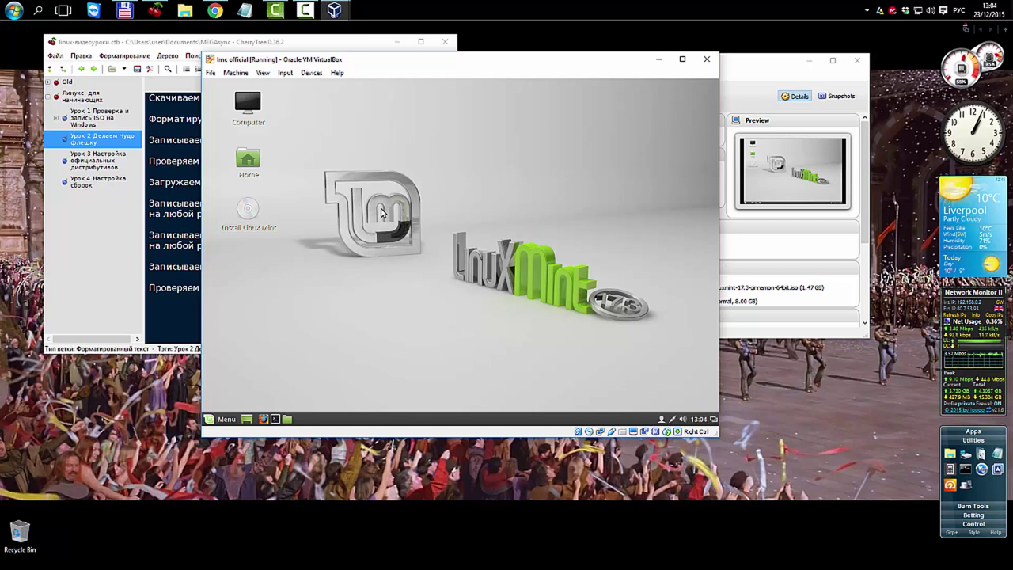
pyautogui.click(706, 60)
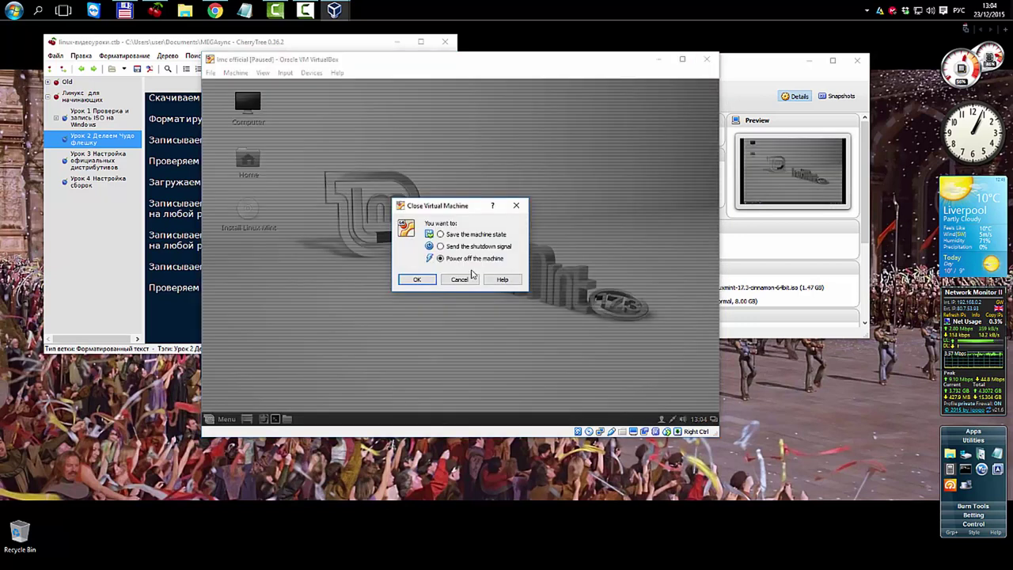
pyautogui.click(419, 280)
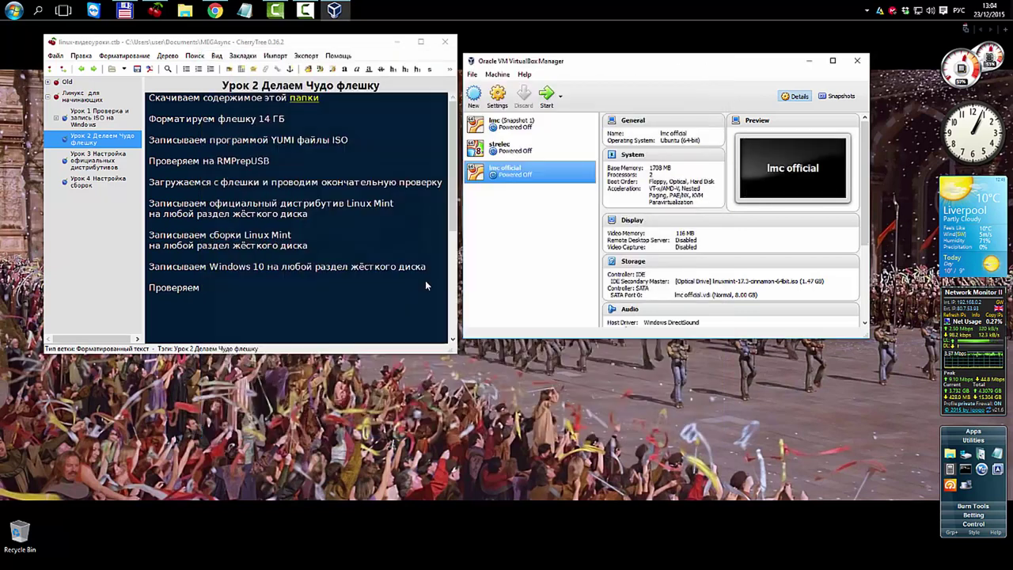
# - Start the lmc (Snapshot 1) virtual machine and boot its Live system from the Systemback boot menu
pyautogui.click(520, 132)
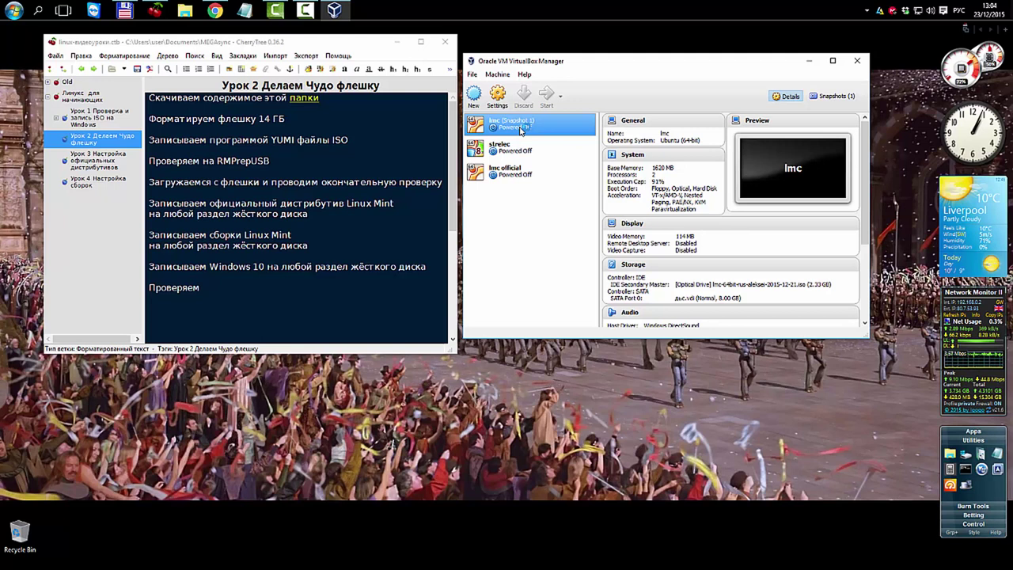
pyautogui.doubleClick(520, 132)
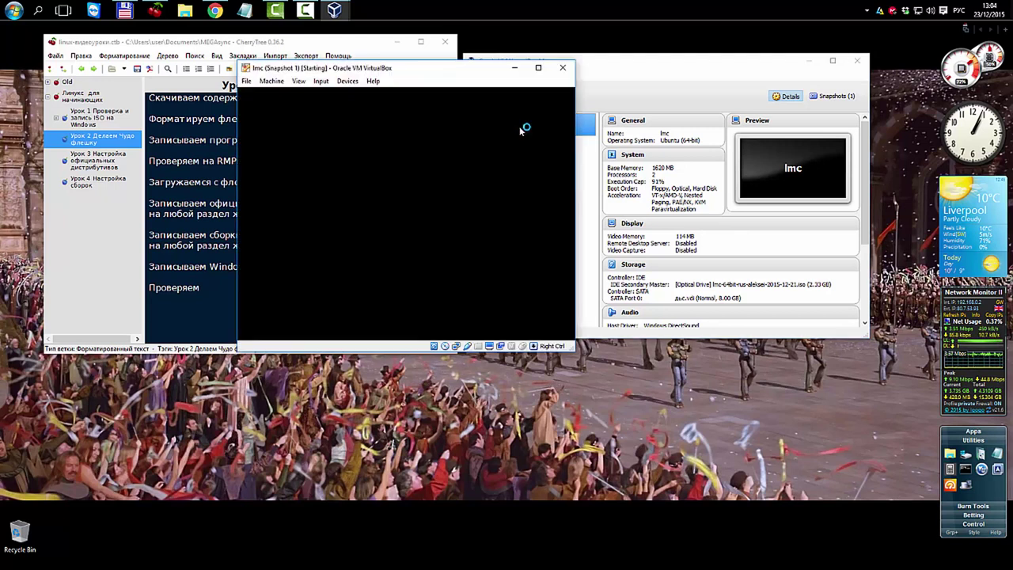
pyautogui.click(305, 11)
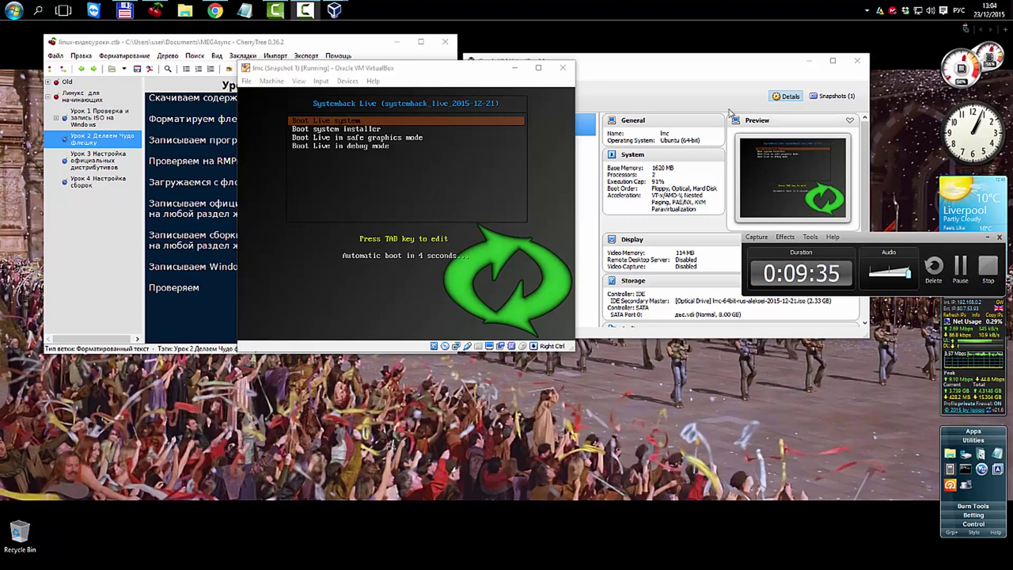
pyautogui.click(508, 123)
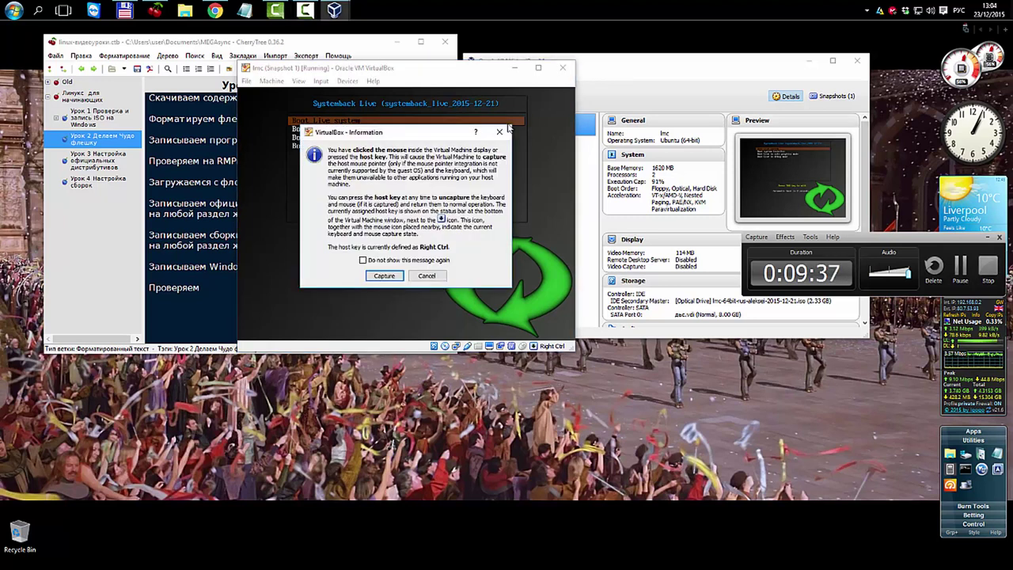
pyautogui.press('Return')
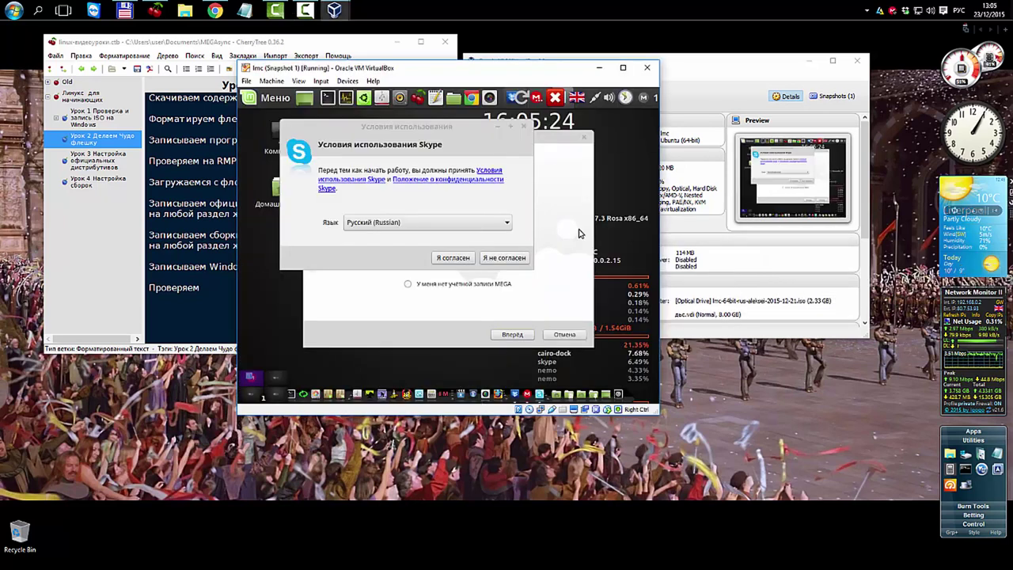
# - Decline the Skype terms of use and cancel the MEGA setup and Dropbox installation in the lmc machine
pyautogui.click(515, 258)
pyautogui.click(568, 335)
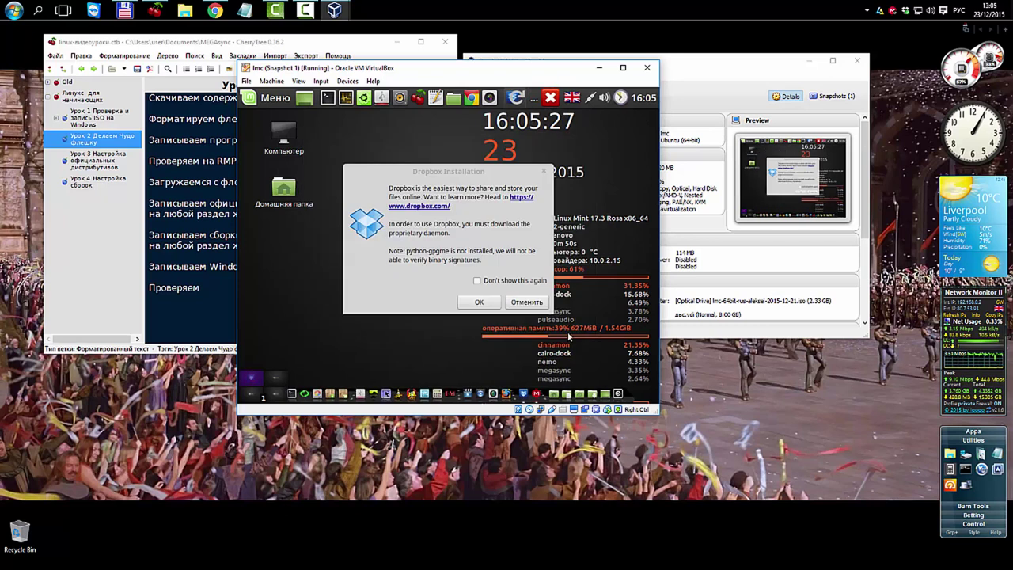
pyautogui.click(535, 305)
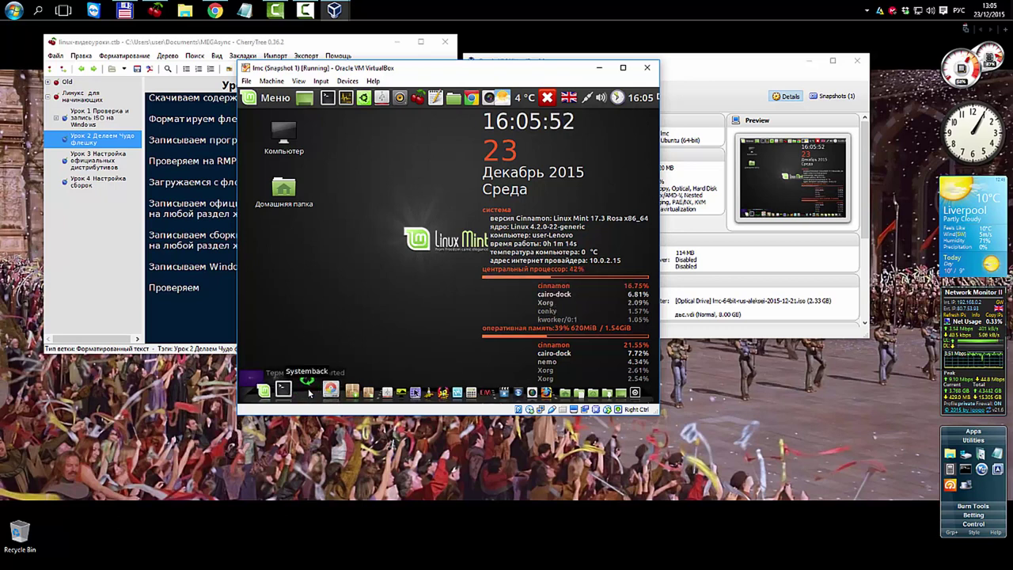
# - Show Systemback's system copy partition settings, select the /dev/sda disk, and close the installer without copying
pyautogui.click(544, 219)
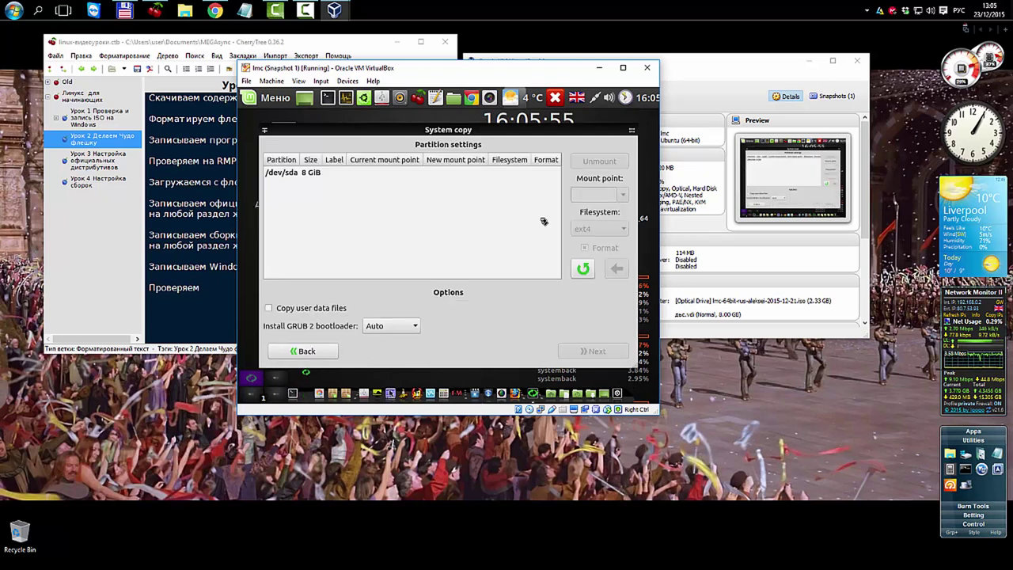
pyautogui.click(380, 174)
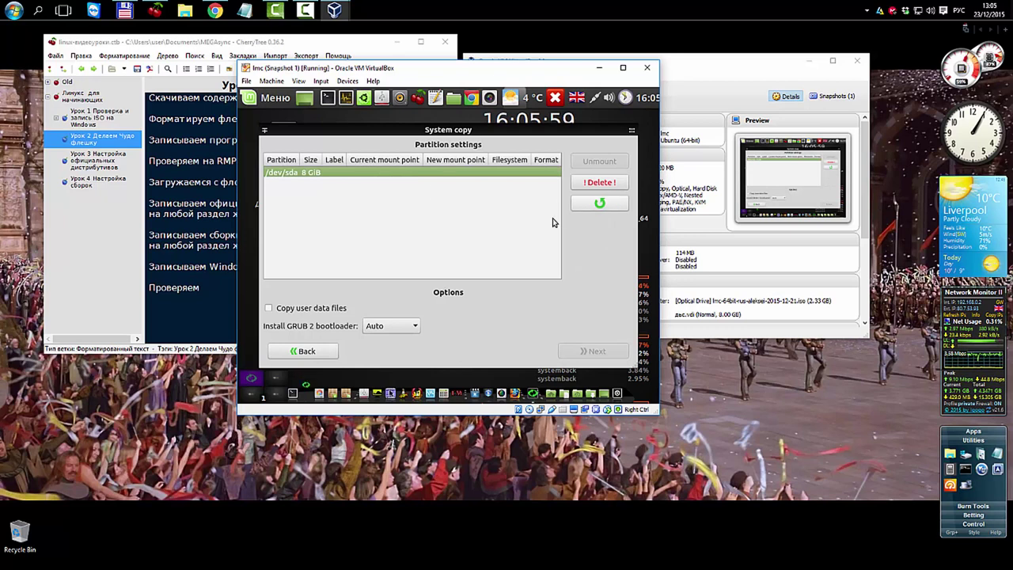
pyautogui.moveTo(632, 133)
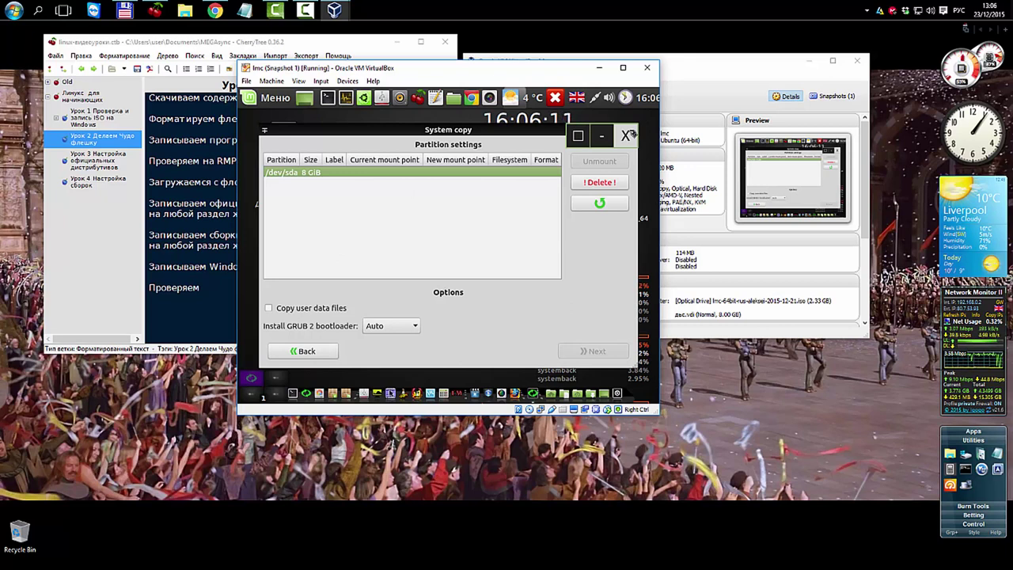
pyautogui.click(627, 135)
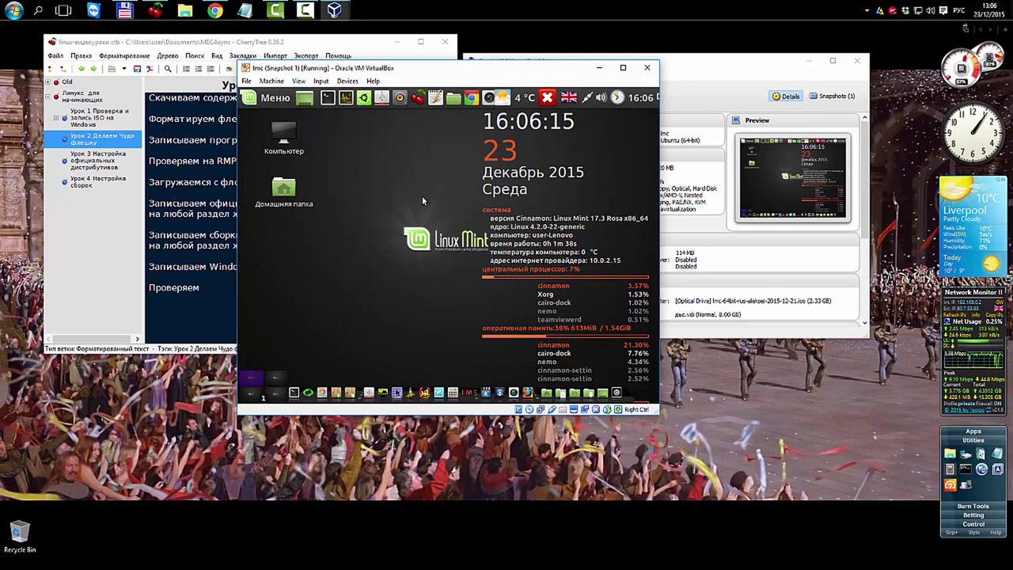
# - Move the lmc (Snapshot 1) window aside and power off the virtual machine
pyautogui.moveTo(475, 73); pyautogui.dragTo(328, 60)
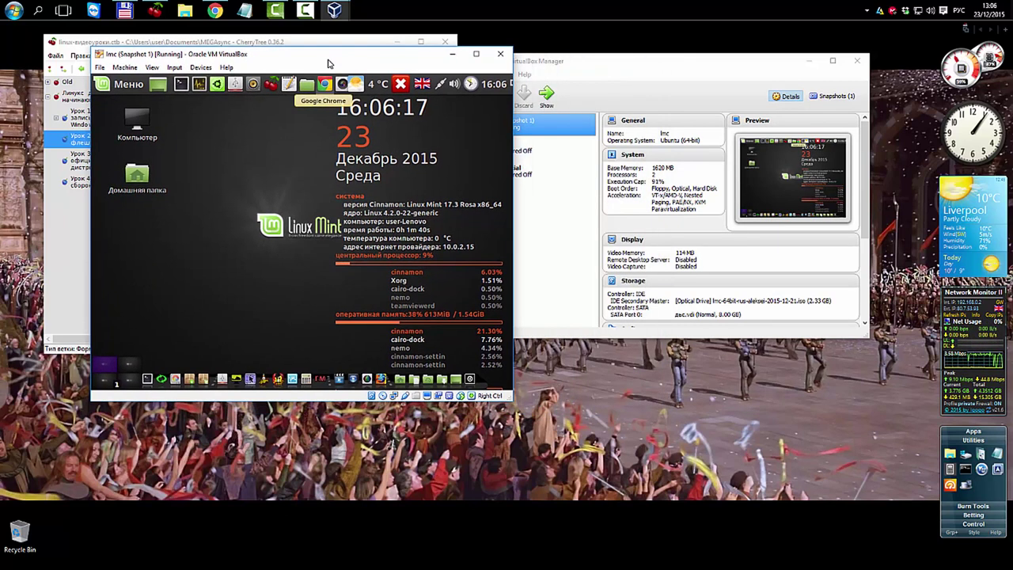
pyautogui.click(500, 55)
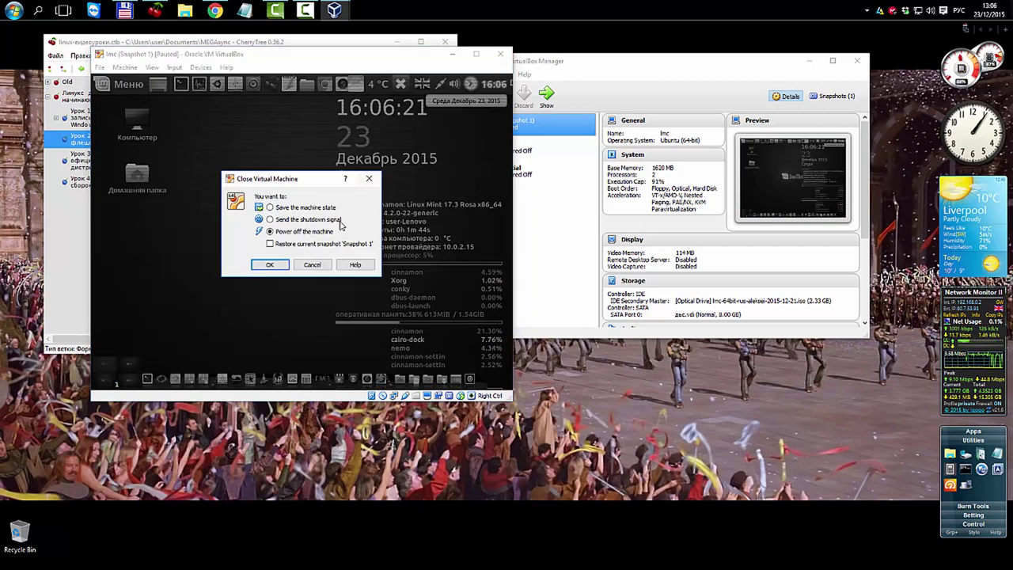
pyautogui.click(269, 265)
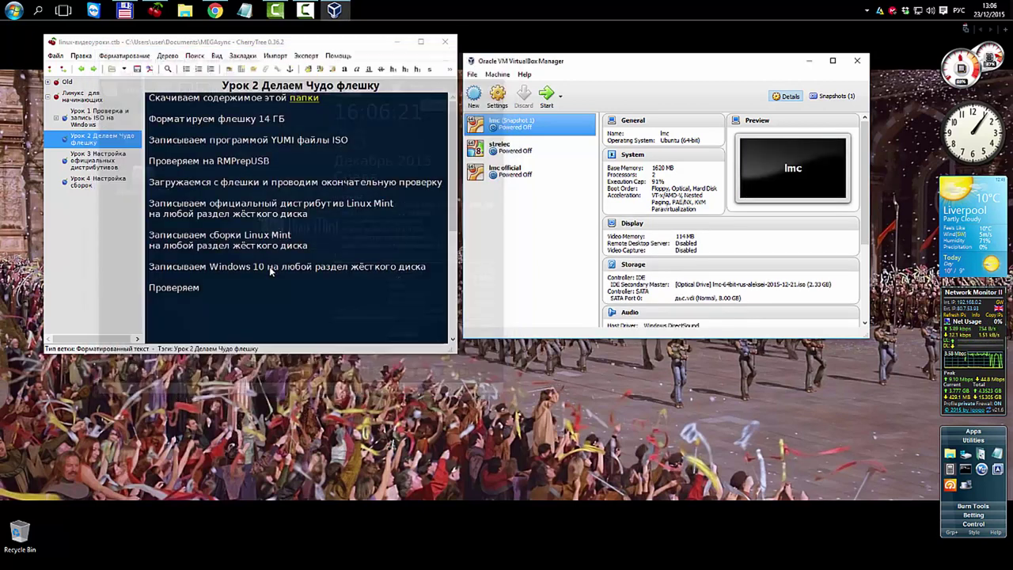
# - Start the strelec virtual machine and boot the Boot USB Sergei Strelec Win8.0 (x64) entry
pyautogui.click(521, 153)
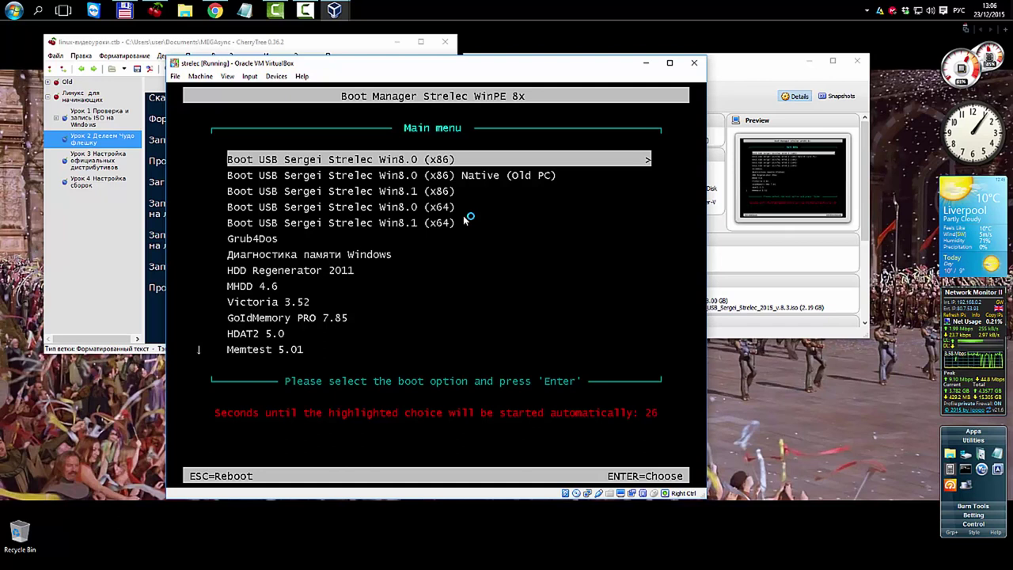
pyautogui.press('Down')
pyautogui.press('Down')
pyautogui.press('Down')
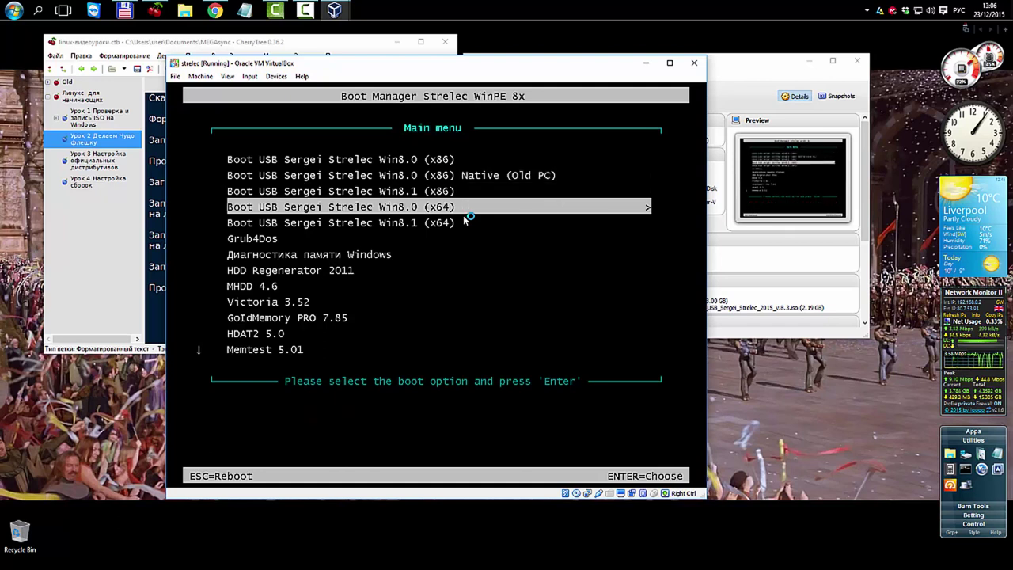
pyautogui.press('Return')
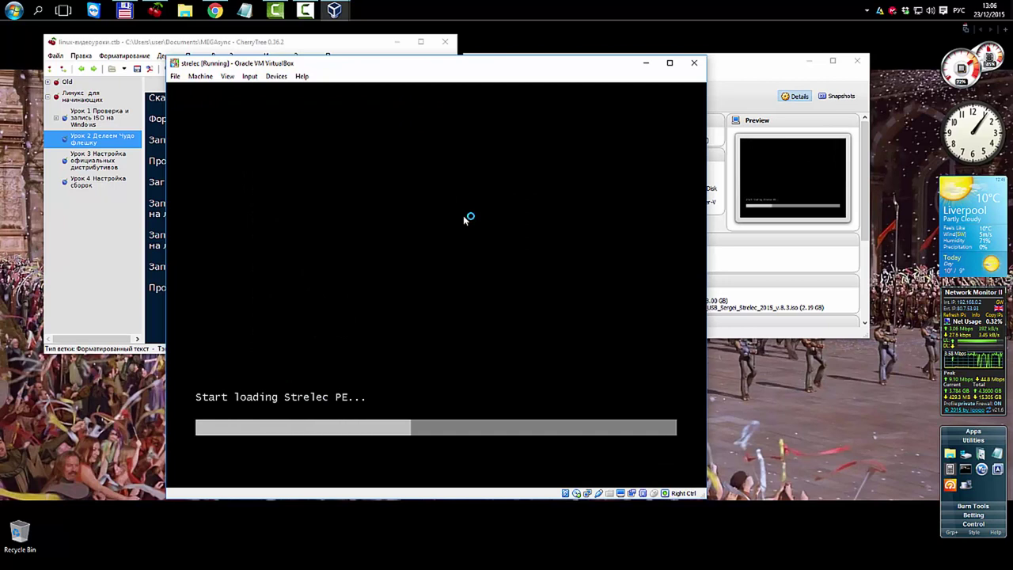
pyautogui.click(304, 9)
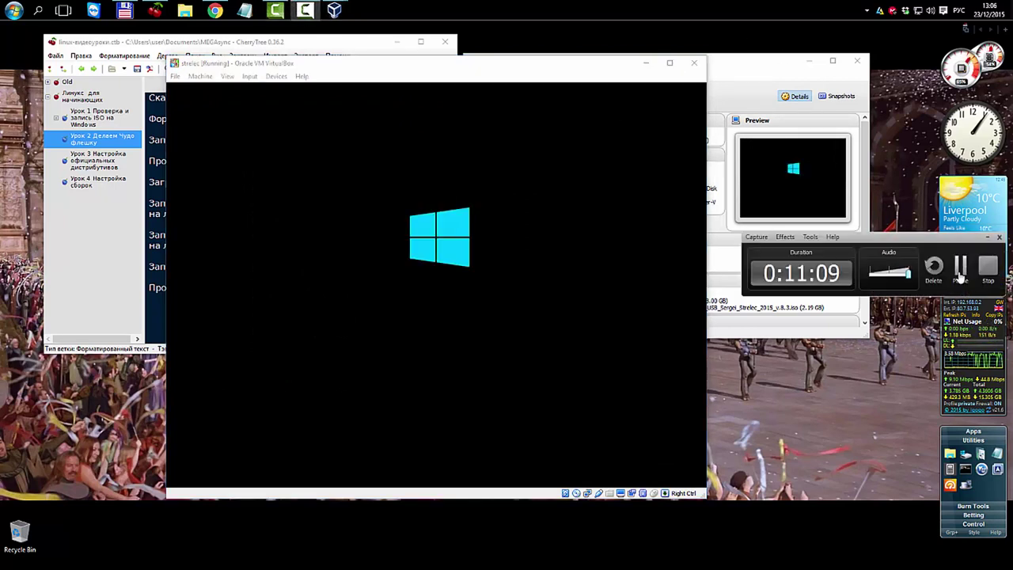
pyautogui.click(960, 267)
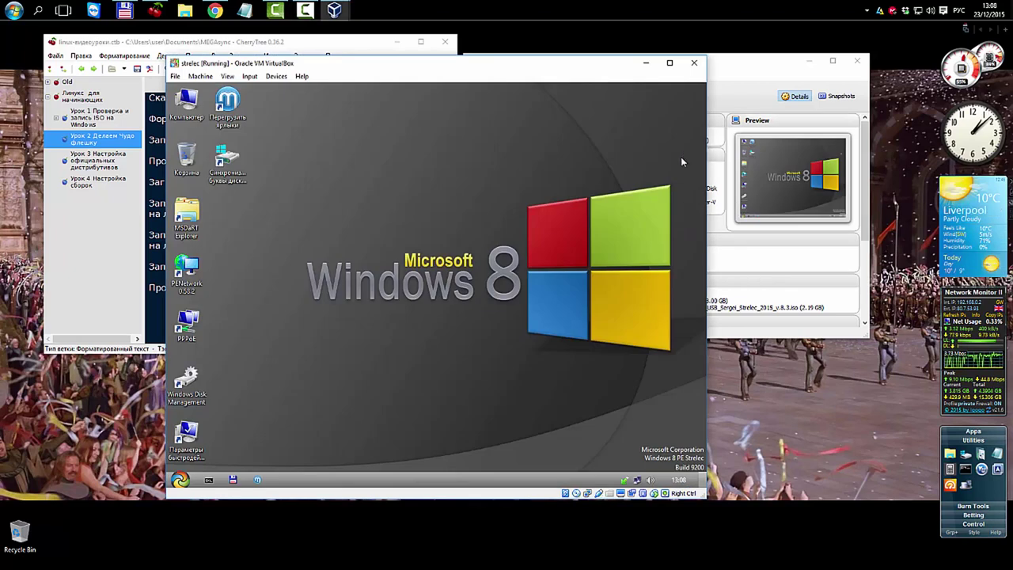
# - Reposition the strelec machine window and launch Opera from the network programs of the Strelec system
pyautogui.moveTo(595, 63); pyautogui.dragTo(539, 48)
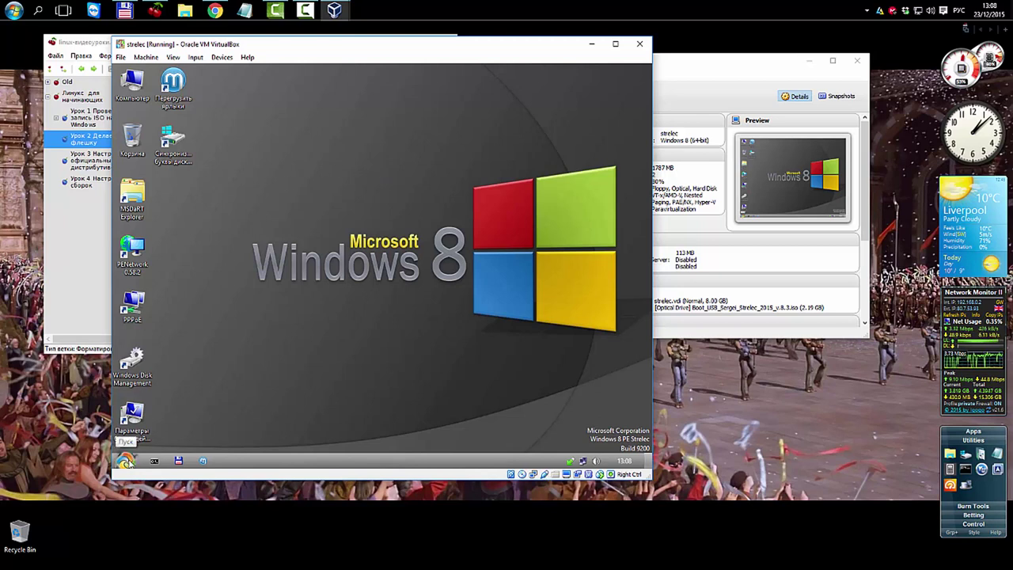
pyautogui.click(125, 461)
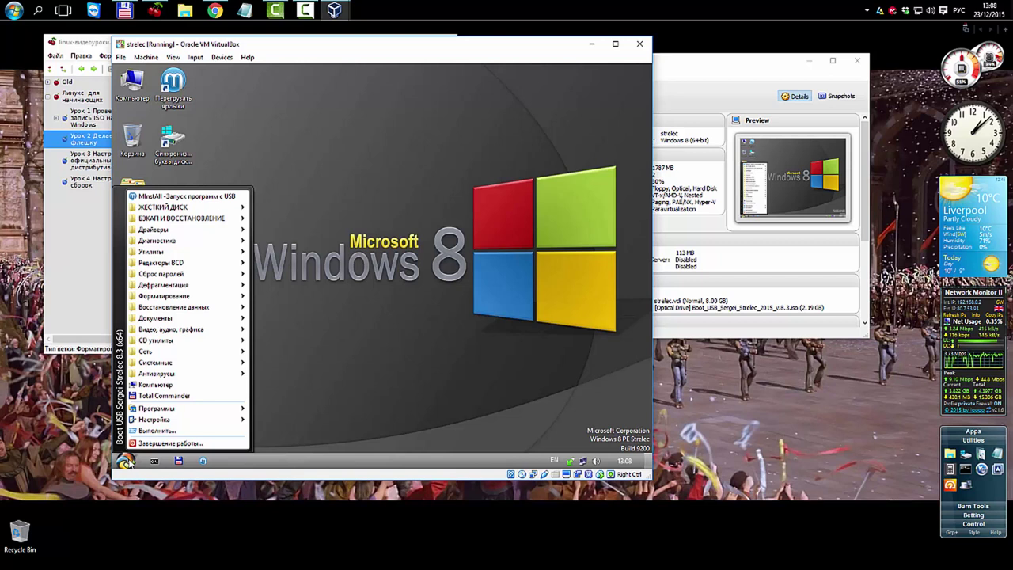
pyautogui.moveTo(163, 334)
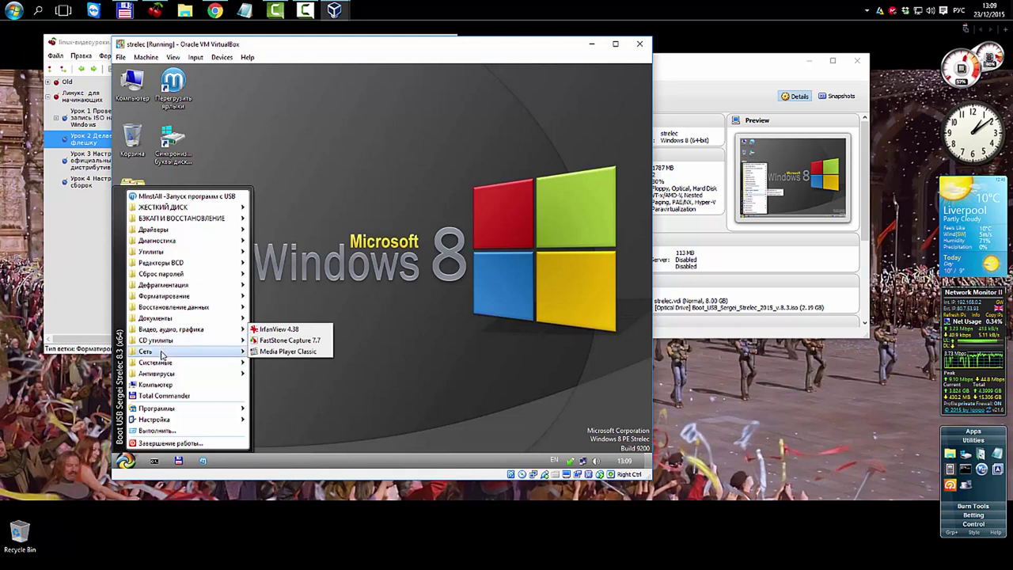
pyautogui.moveTo(161, 352)
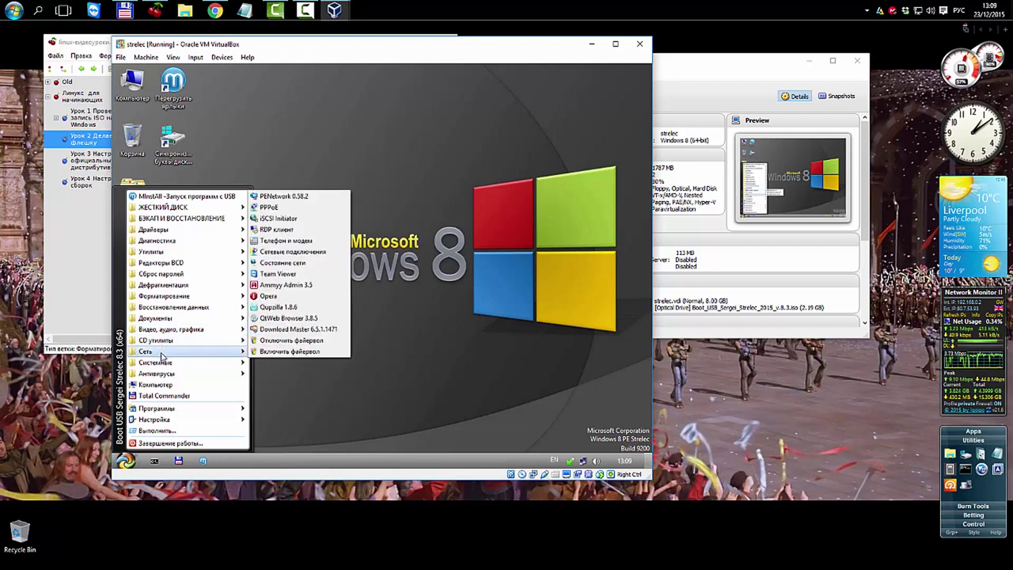
pyautogui.click(295, 295)
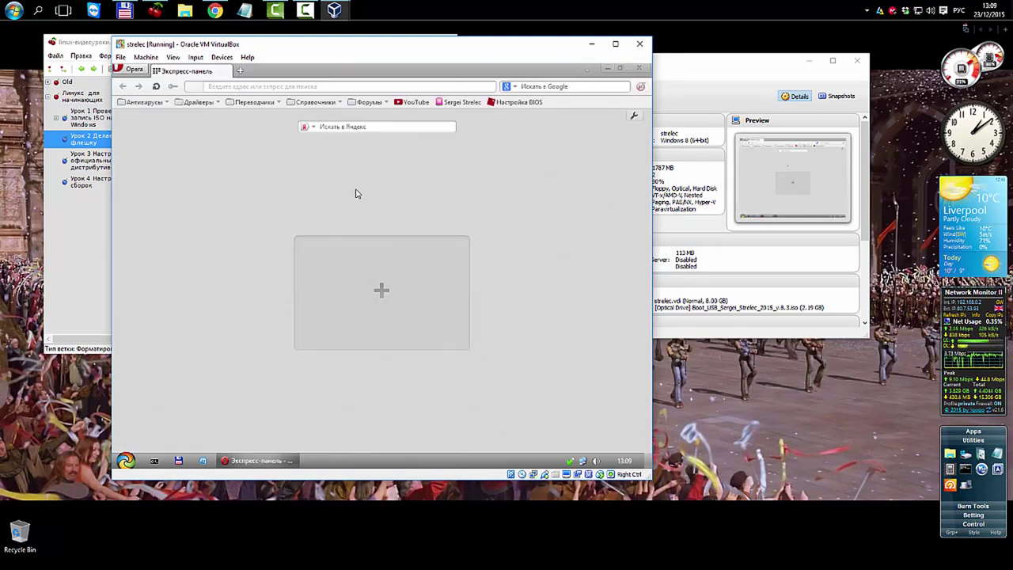
# - Search Yandex for yumi in Opera and open the SoftPortal result for Your Universal Multiboot Installer
pyautogui.click(378, 126)
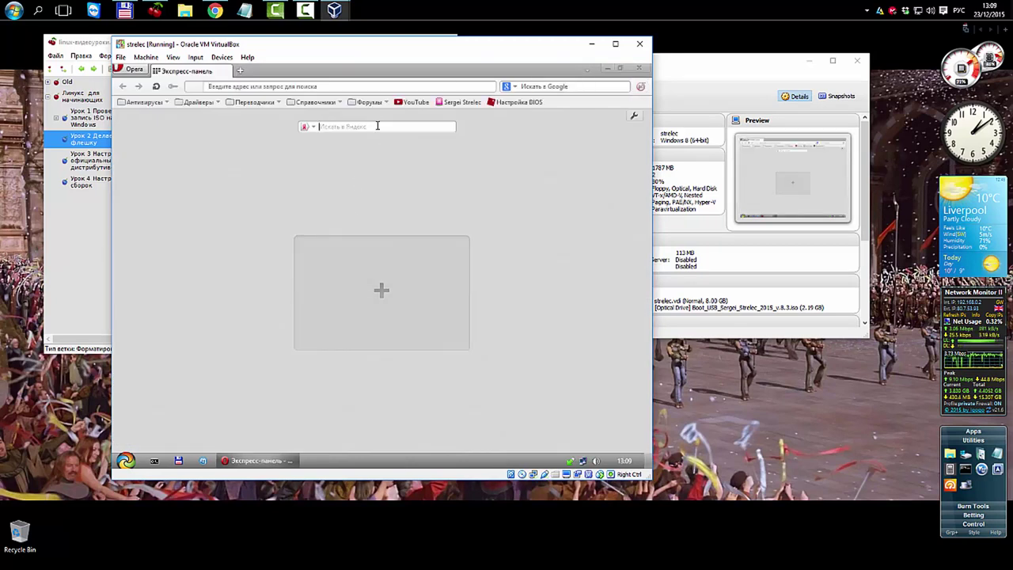
pyautogui.write('yu')
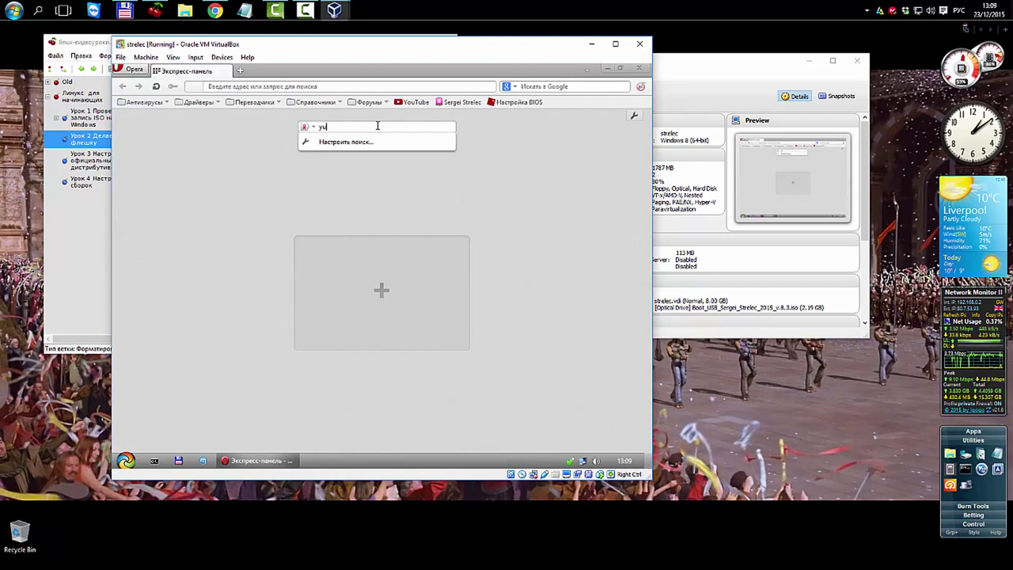
pyautogui.write('mi')
pyautogui.press('Return')
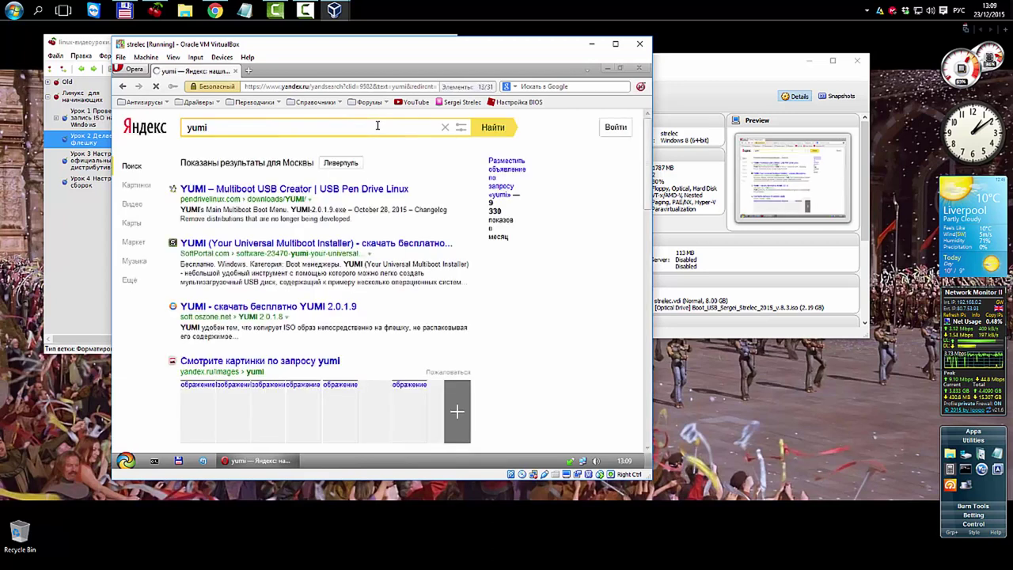
pyautogui.click(278, 248)
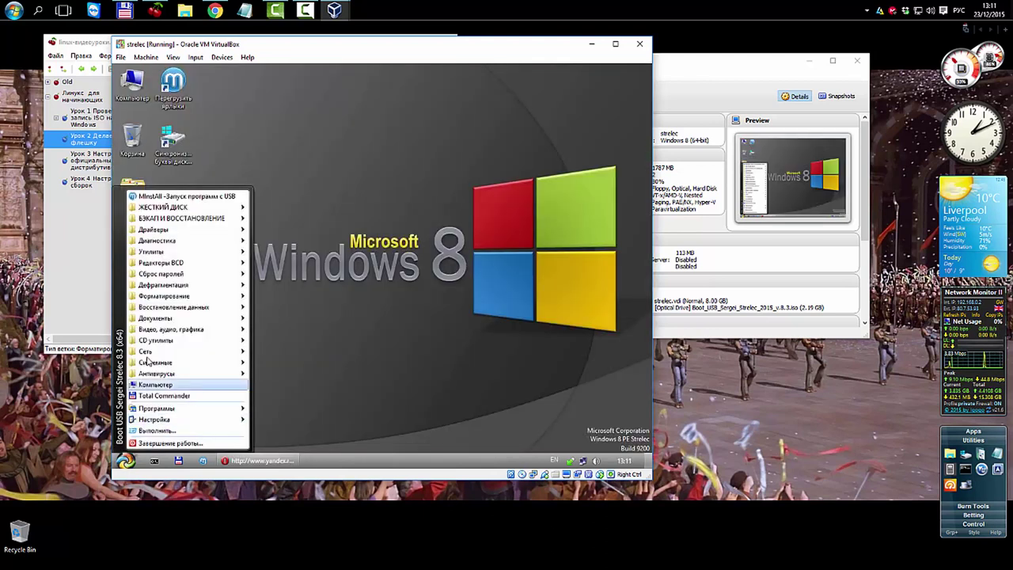
# - Launch Acronis True Image 2016 from the backup and recovery programs, mark the mail notification as read, and close Acronis
pyautogui.moveTo(190, 207)
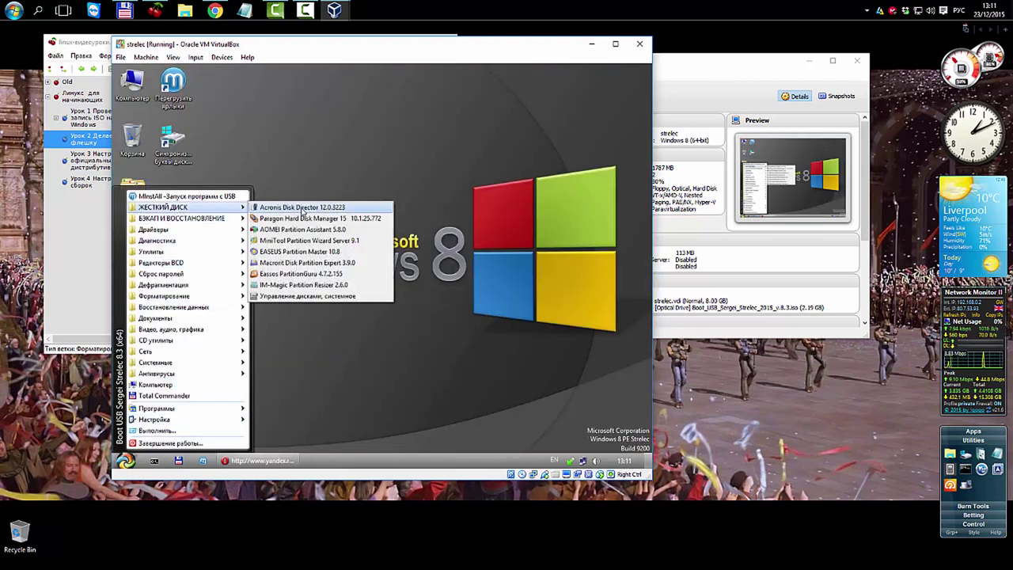
pyautogui.moveTo(237, 218)
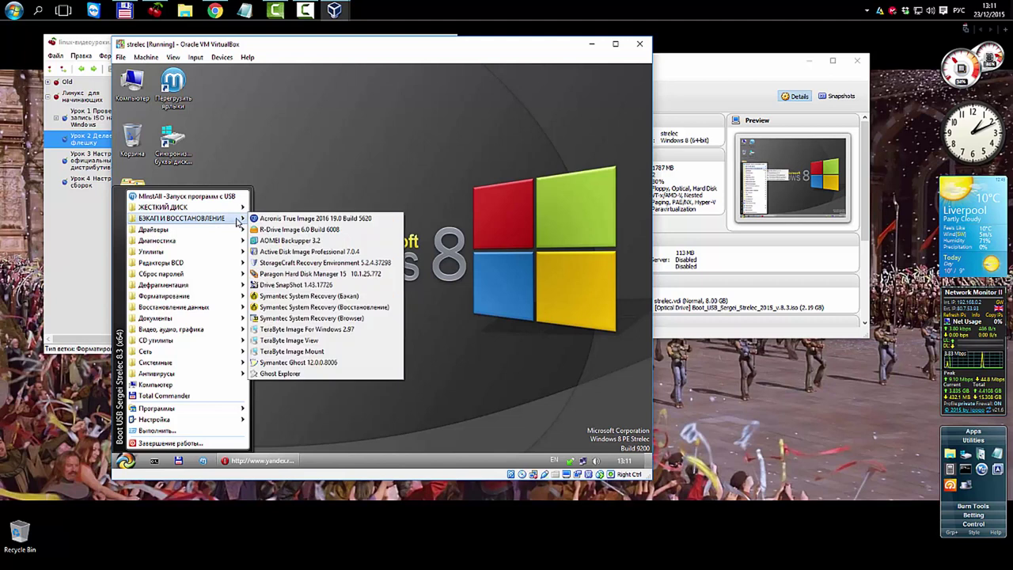
pyautogui.click(305, 218)
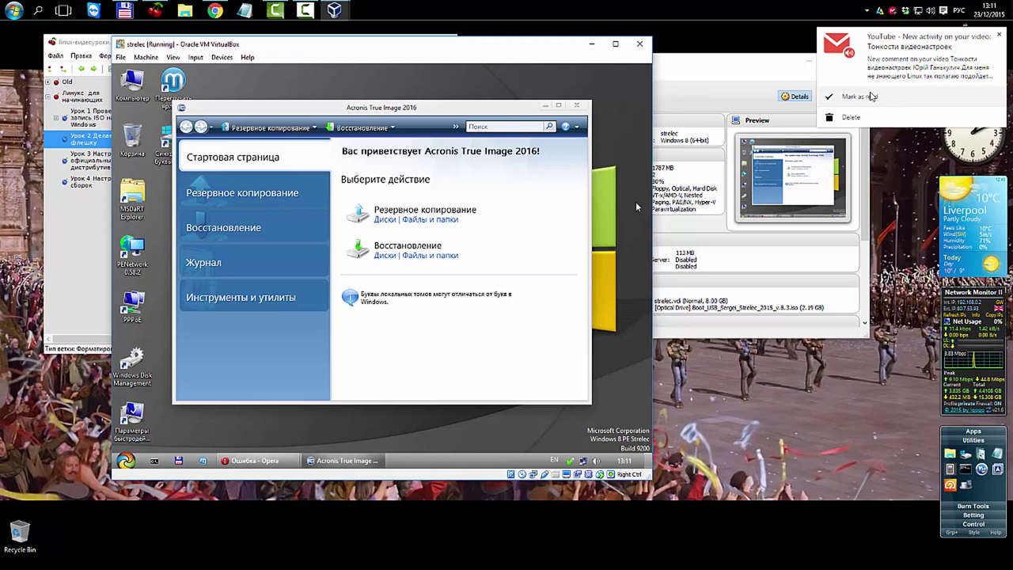
pyautogui.click(871, 96)
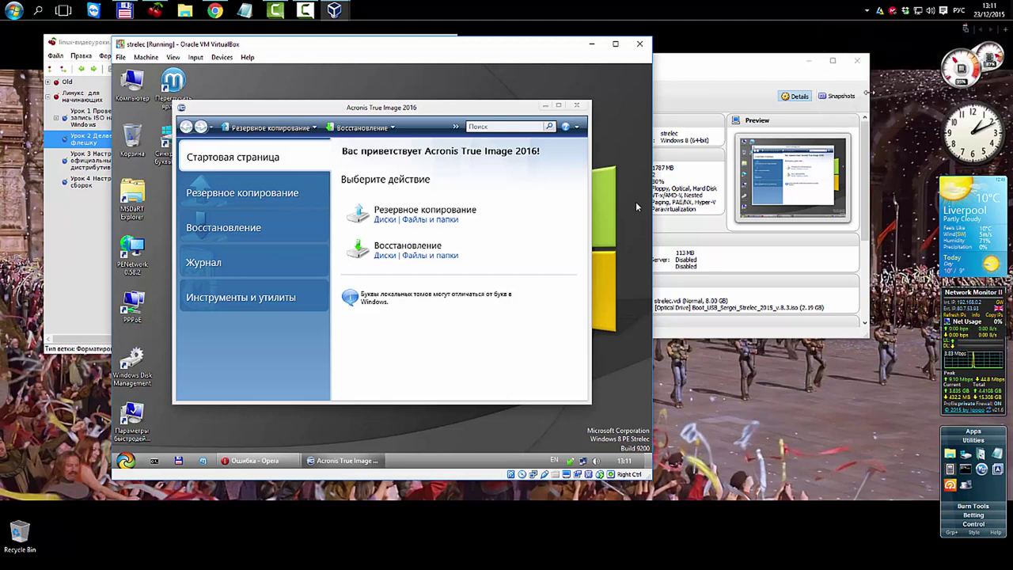
pyautogui.click(577, 105)
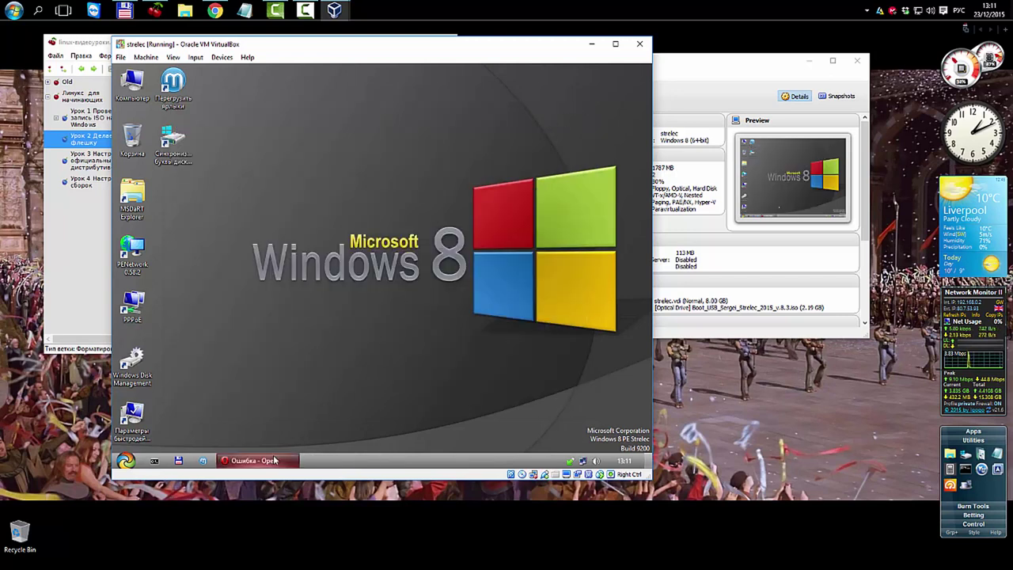
# - Bring Opera back to the front to review the yumi search results, and close the browser
pyautogui.moveTo(270, 466)
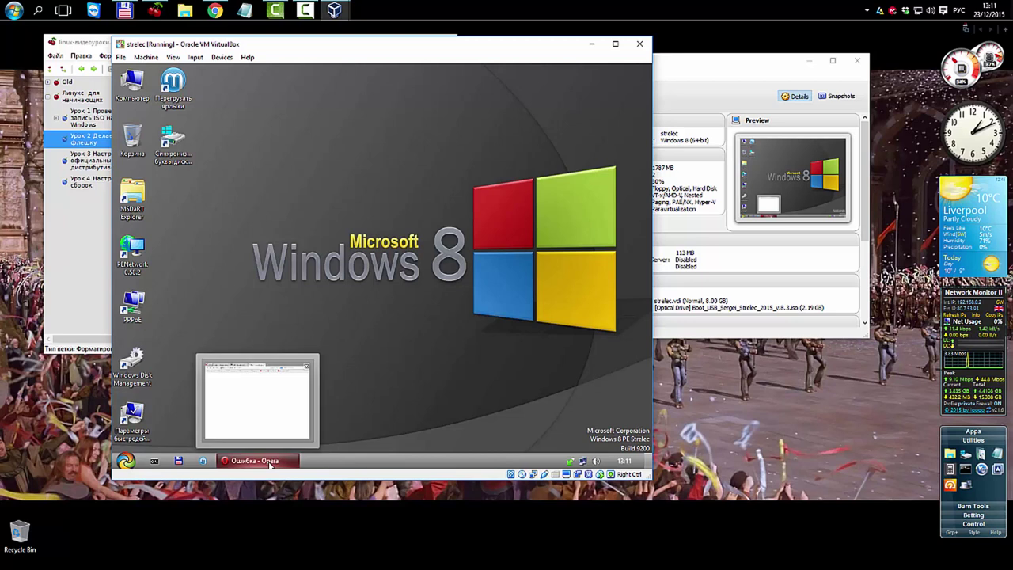
pyautogui.click(270, 462)
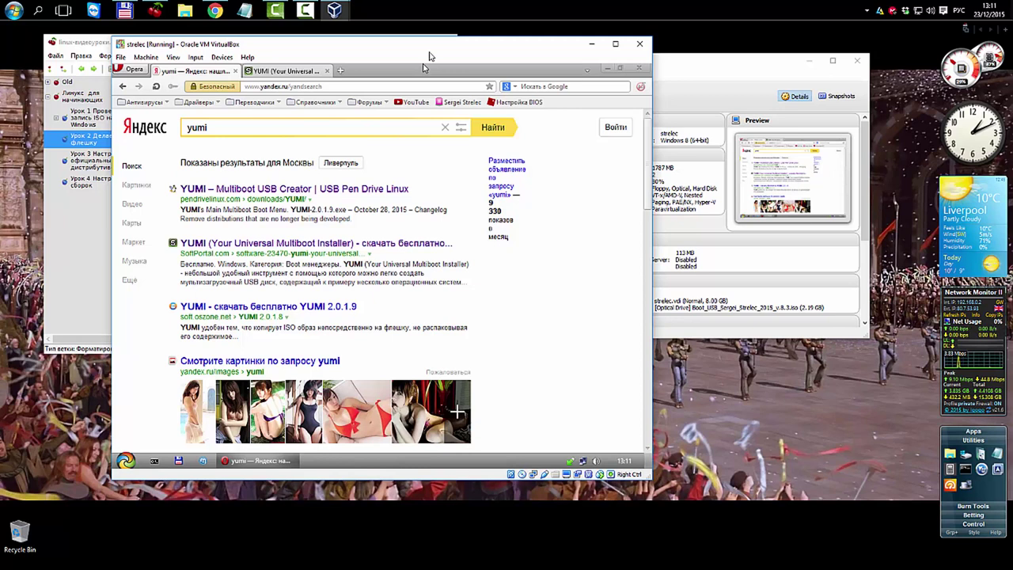
pyautogui.click(638, 72)
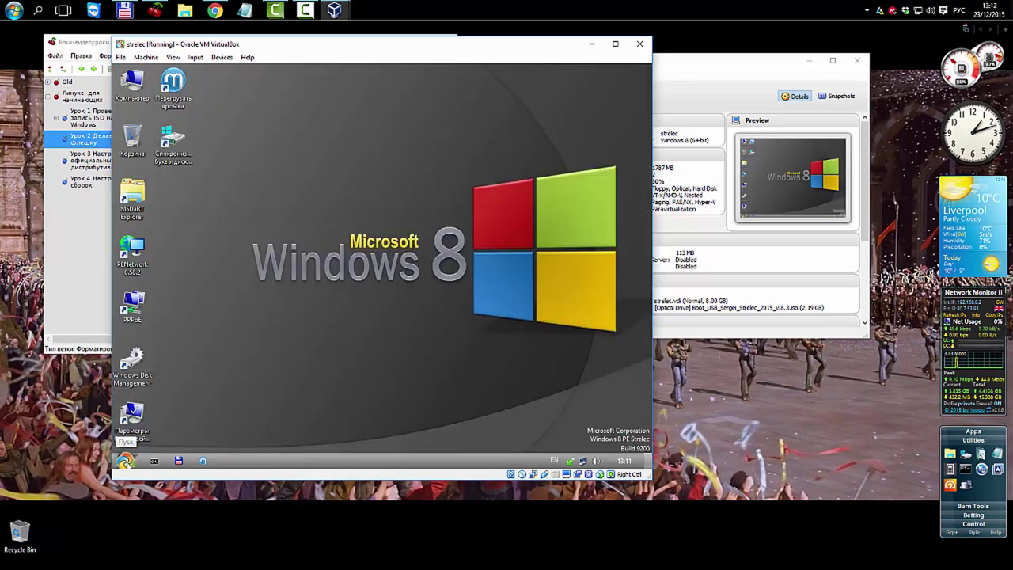
# - Examine the bundled document, data recovery, network, and diagnostic programs in the Strelec system
pyautogui.click(126, 460)
pyautogui.moveTo(172, 319)
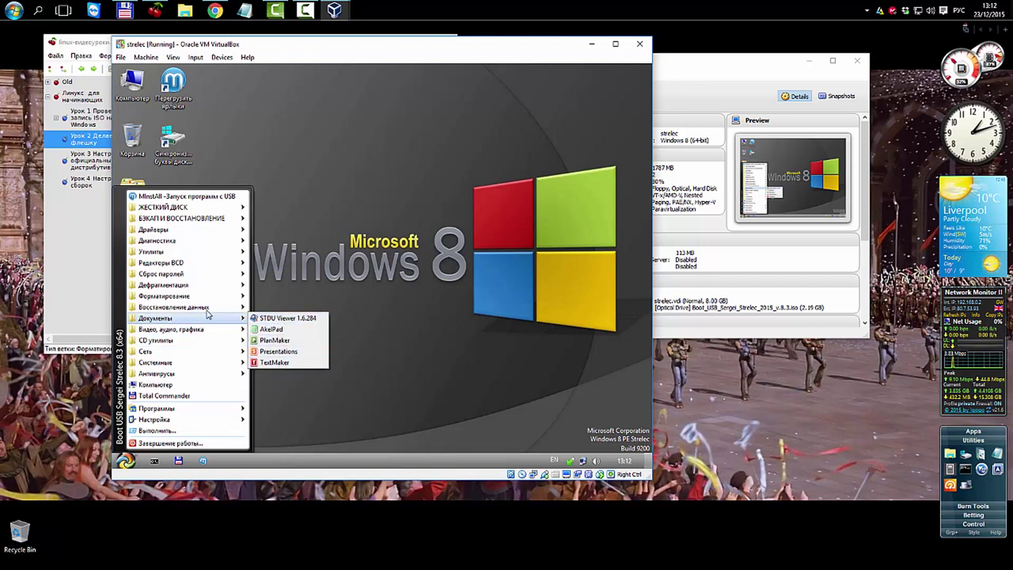
pyautogui.moveTo(204, 308)
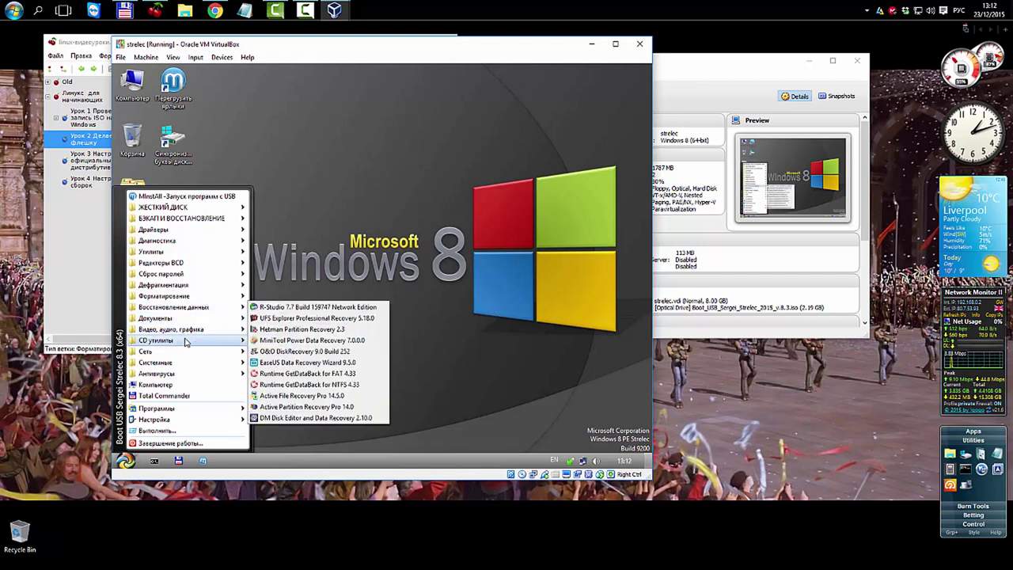
pyautogui.moveTo(185, 342)
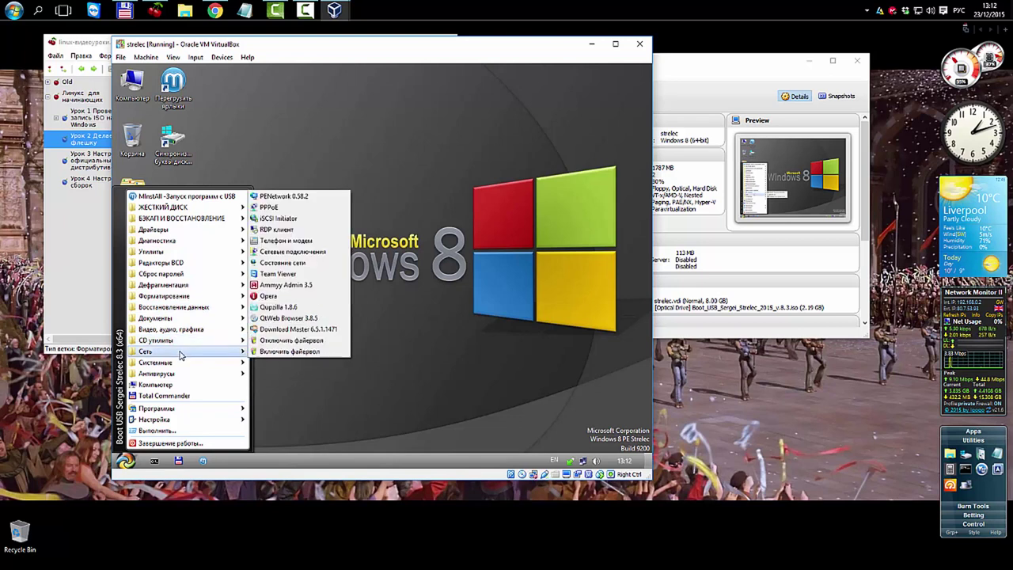
pyautogui.moveTo(186, 229)
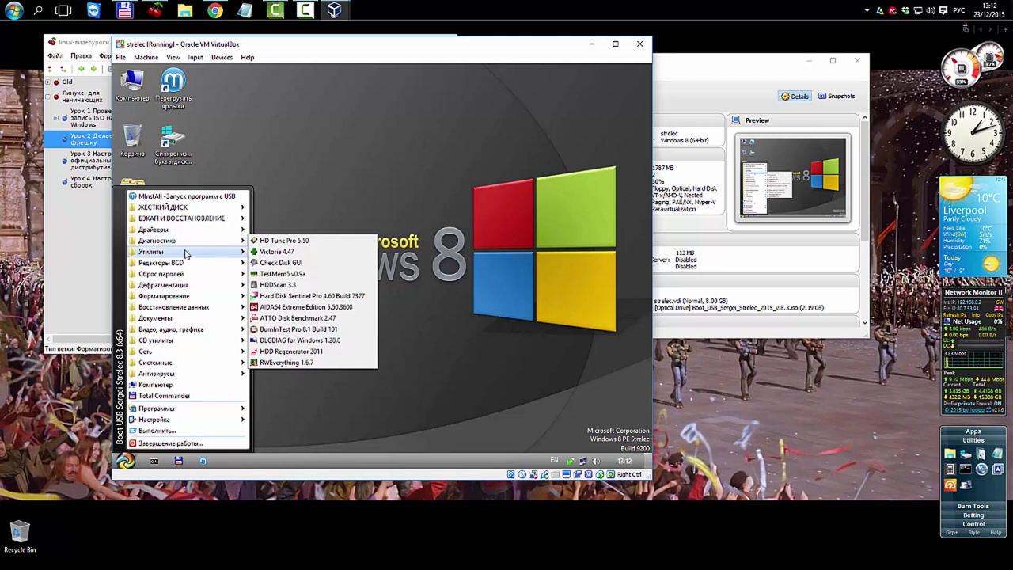
pyautogui.click(388, 213)
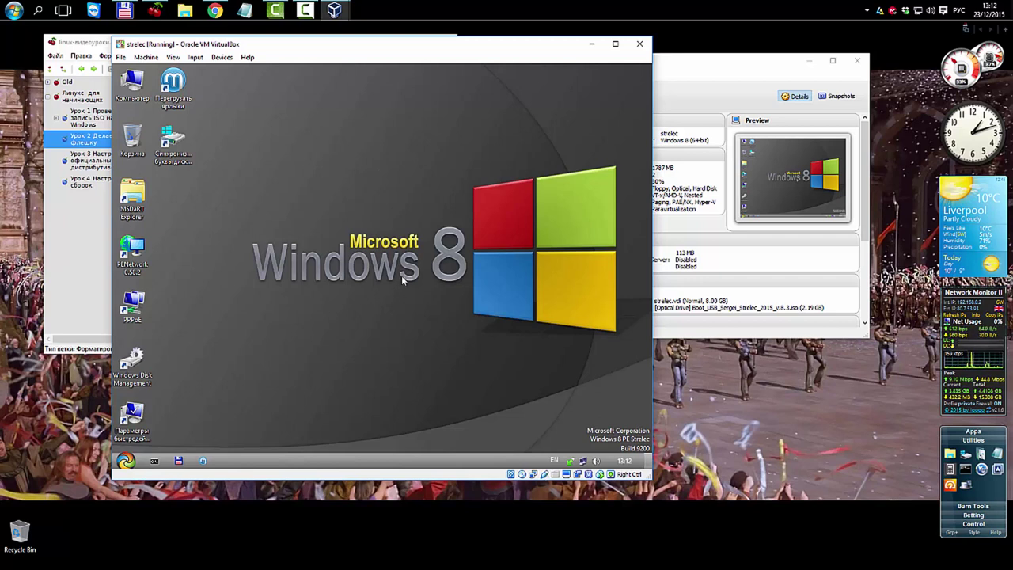
# - Close the strelec virtual machine by powering it off
pyautogui.click(640, 44)
pyautogui.click(339, 294)
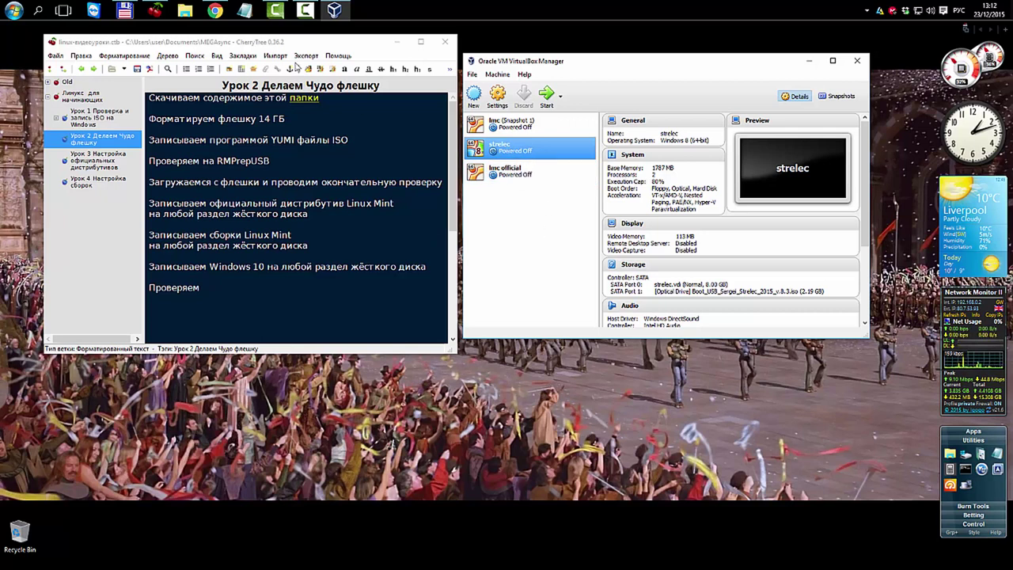
pyautogui.click(307, 12)
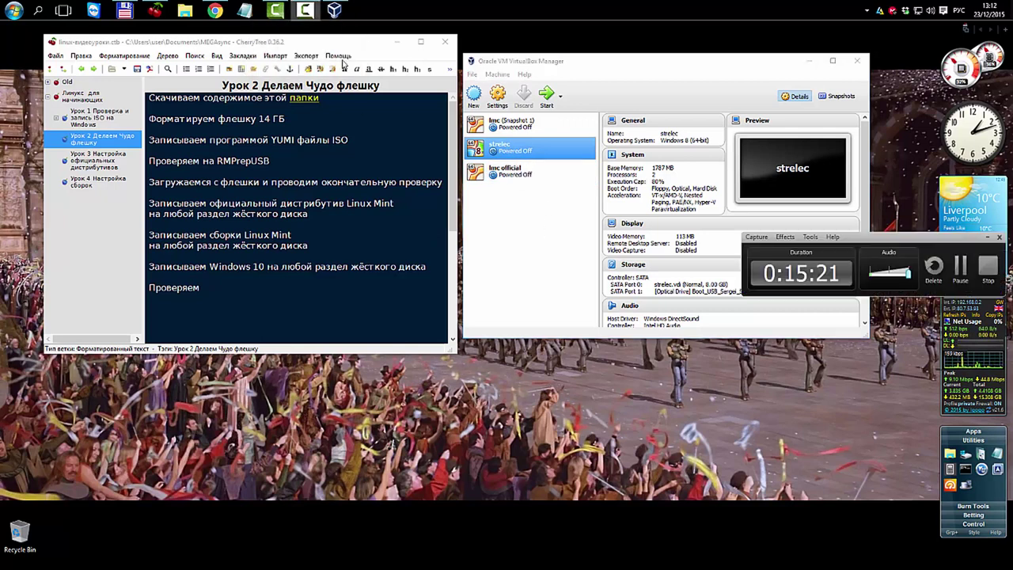
pyautogui.click(961, 269)
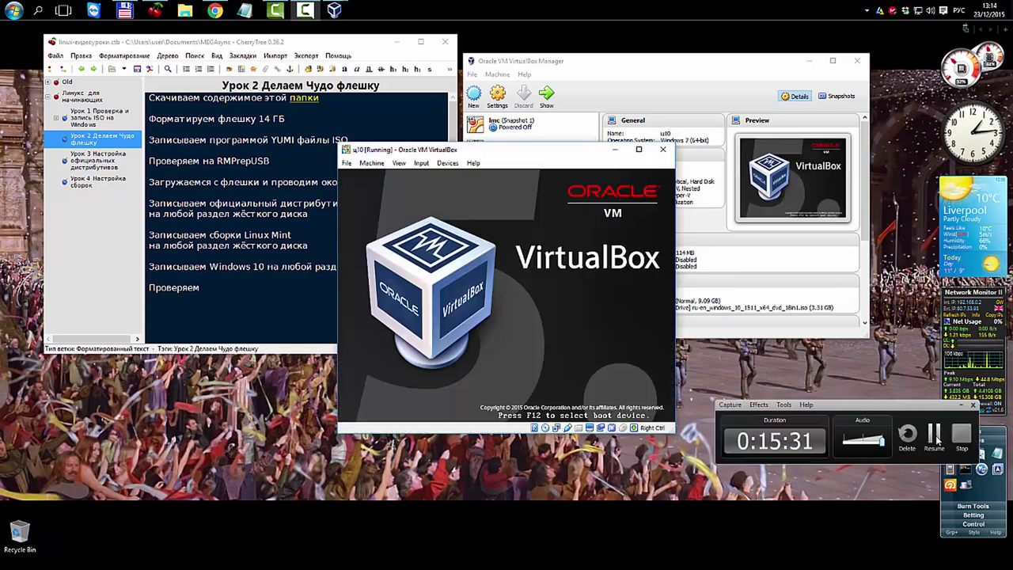
pyautogui.click(935, 436)
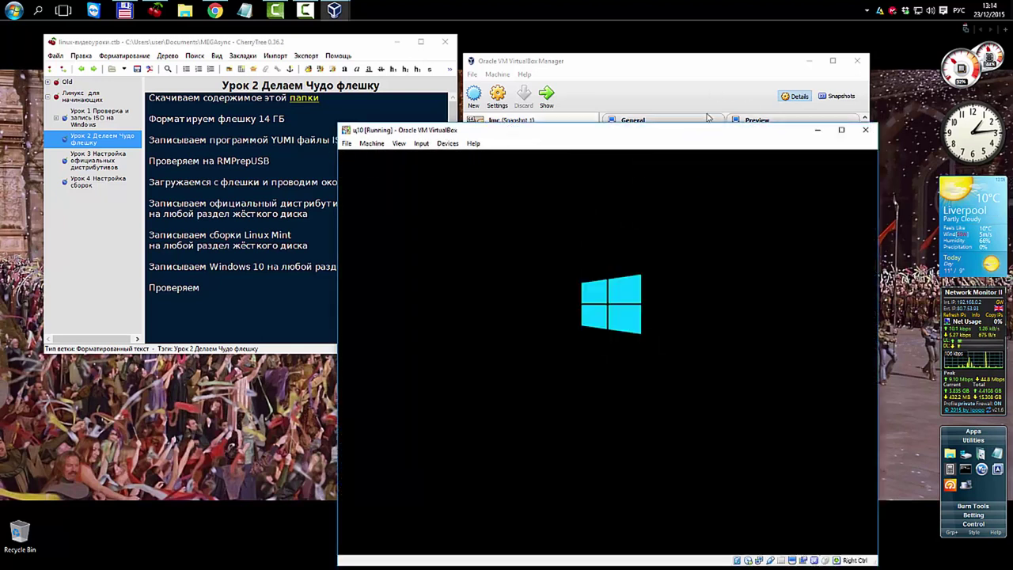
# - Start Windows setup in the ц10 virtual machine with the Russian language defaults and choose the Windows 10 Профессиональная x64 edition
pyautogui.moveTo(714, 131); pyautogui.dragTo(553, 48)
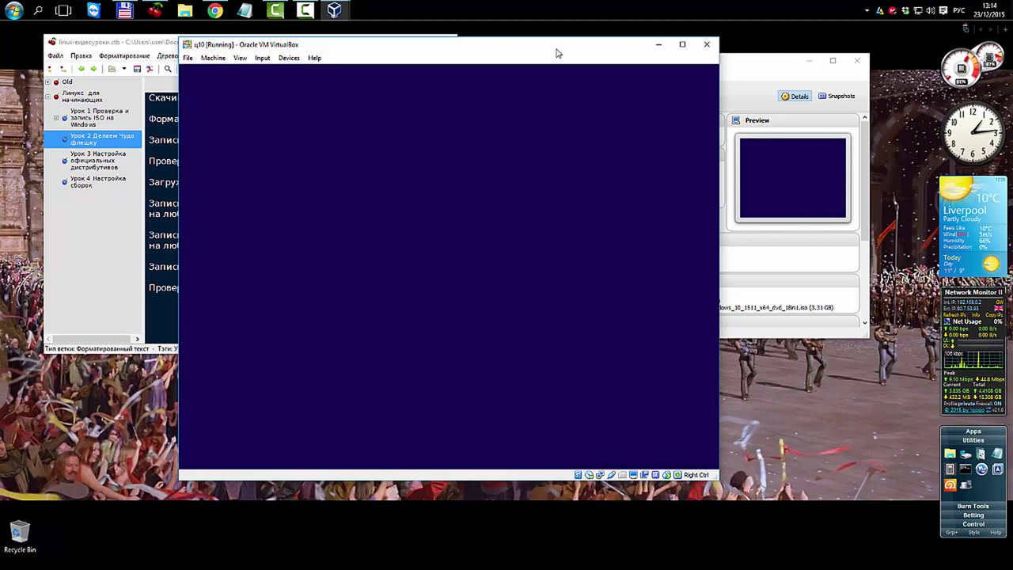
pyautogui.click(436, 273)
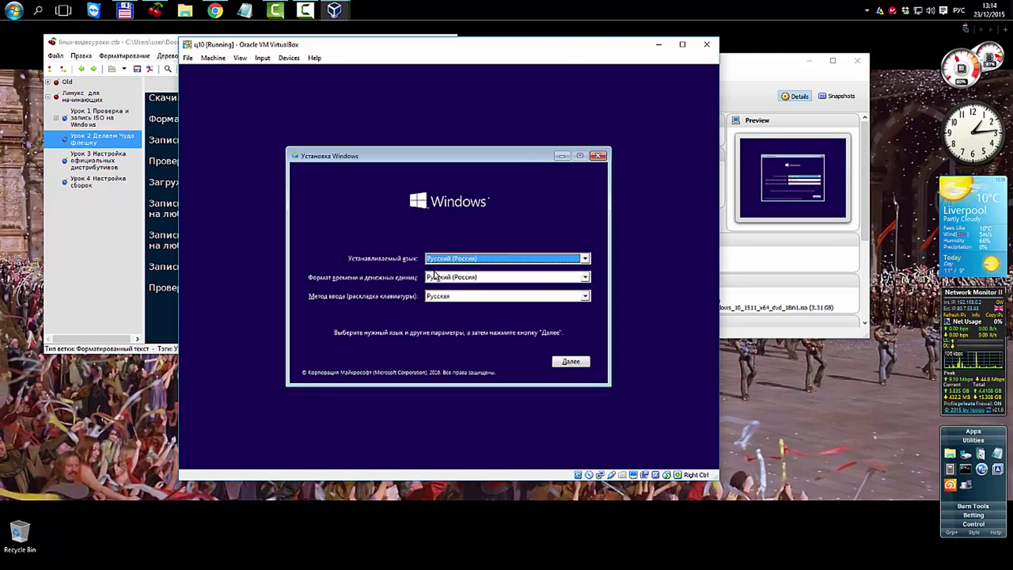
pyautogui.click(573, 363)
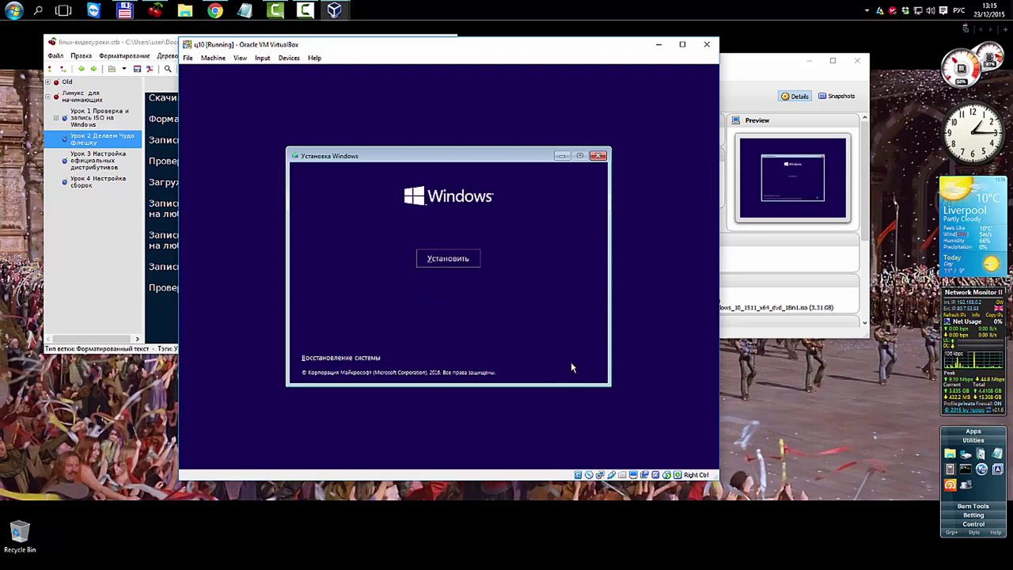
pyautogui.click(448, 259)
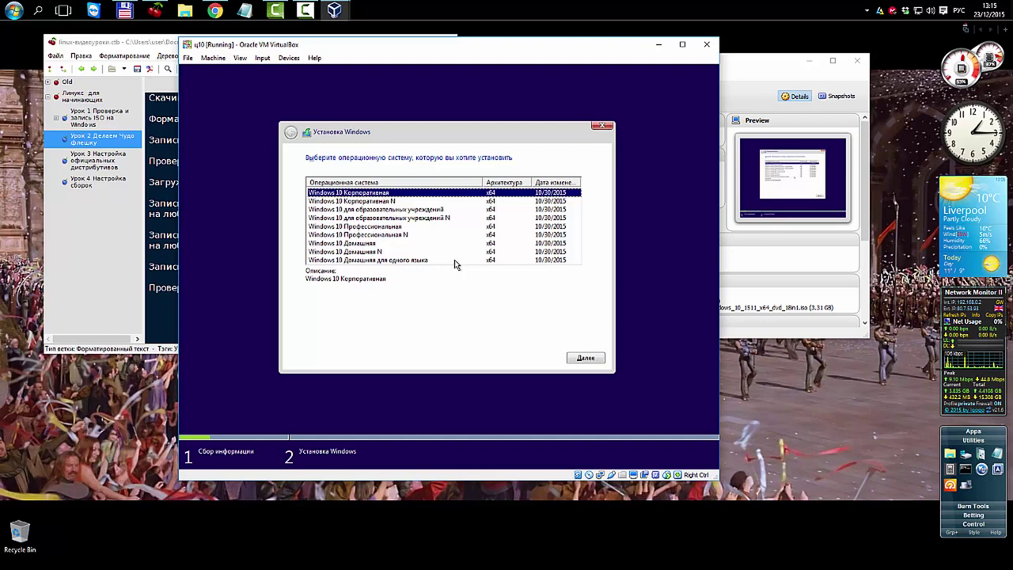
pyautogui.click(393, 227)
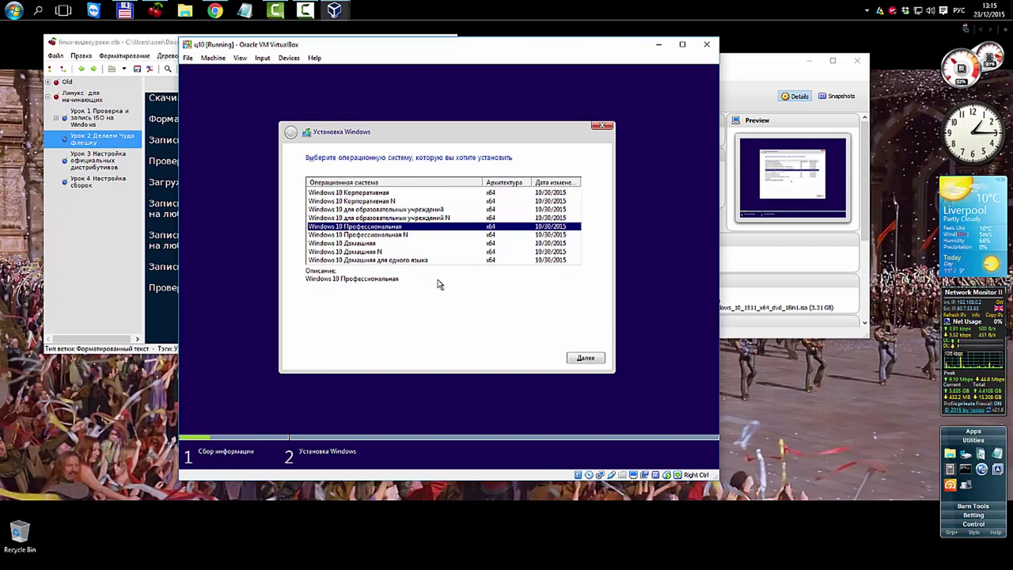
pyautogui.click(590, 361)
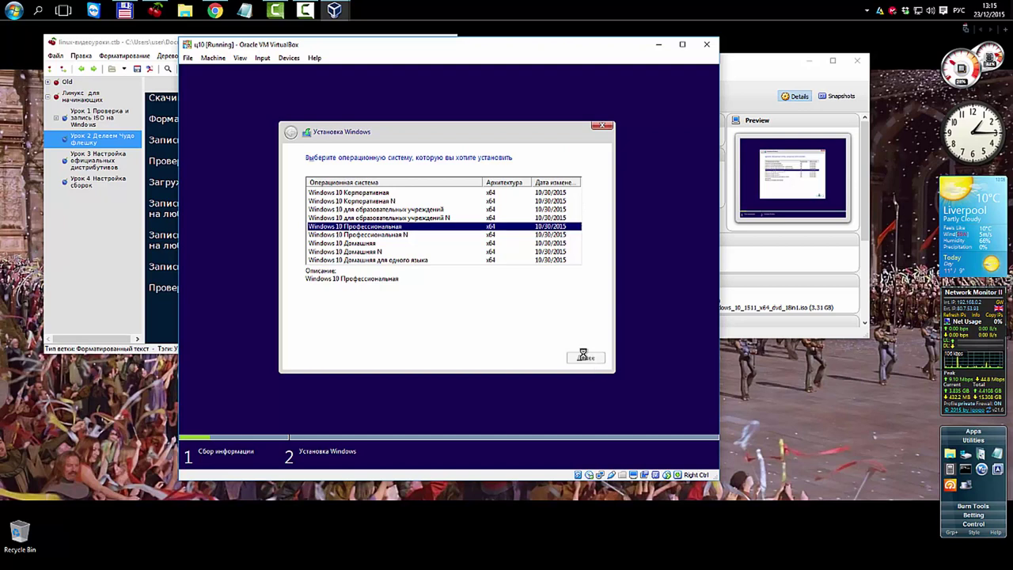
# - Close the ц10 virtual machine by powering it off
pyautogui.click(707, 46)
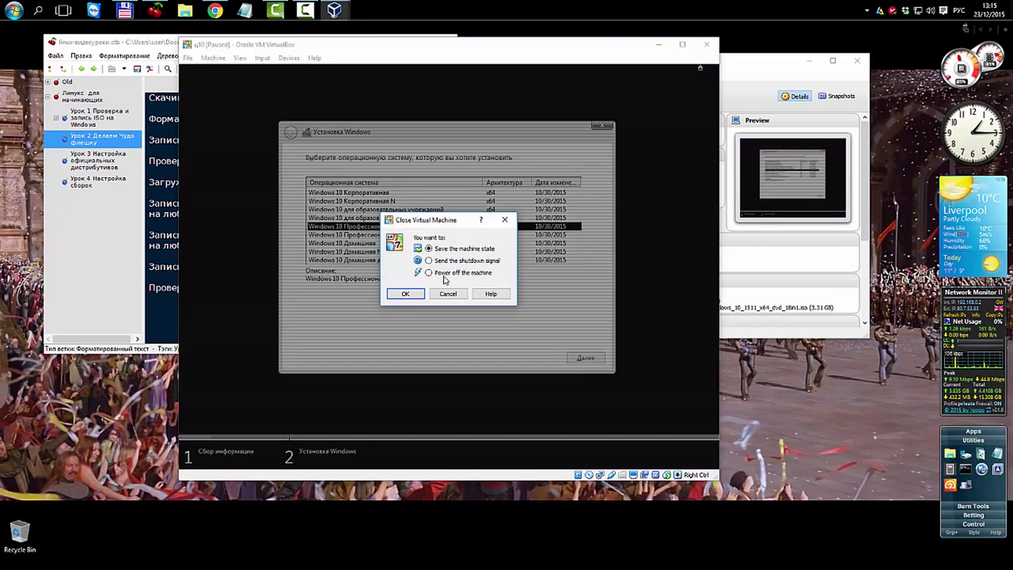
pyautogui.click(429, 273)
pyautogui.click(405, 294)
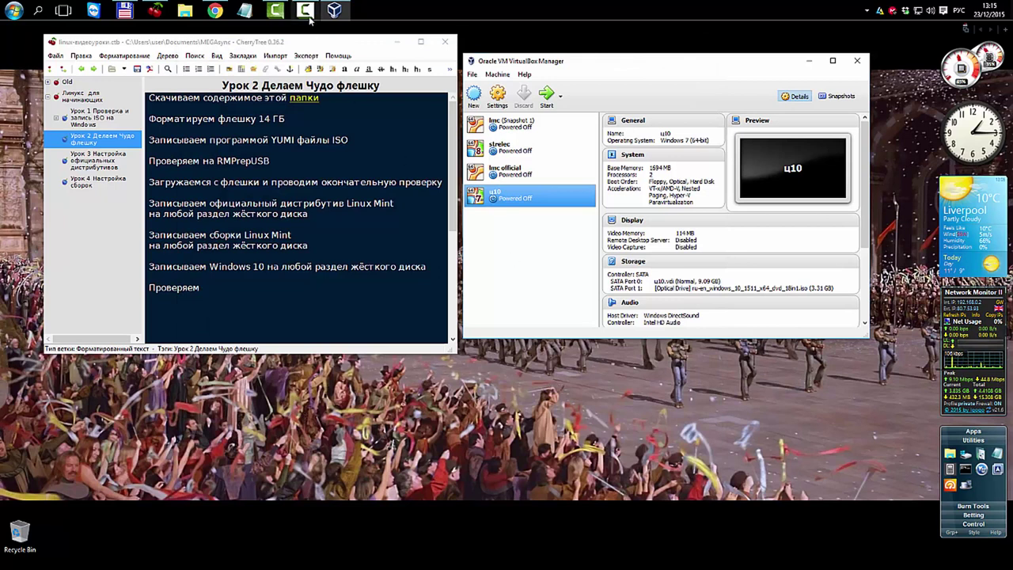
pyautogui.moveTo(309, 16)
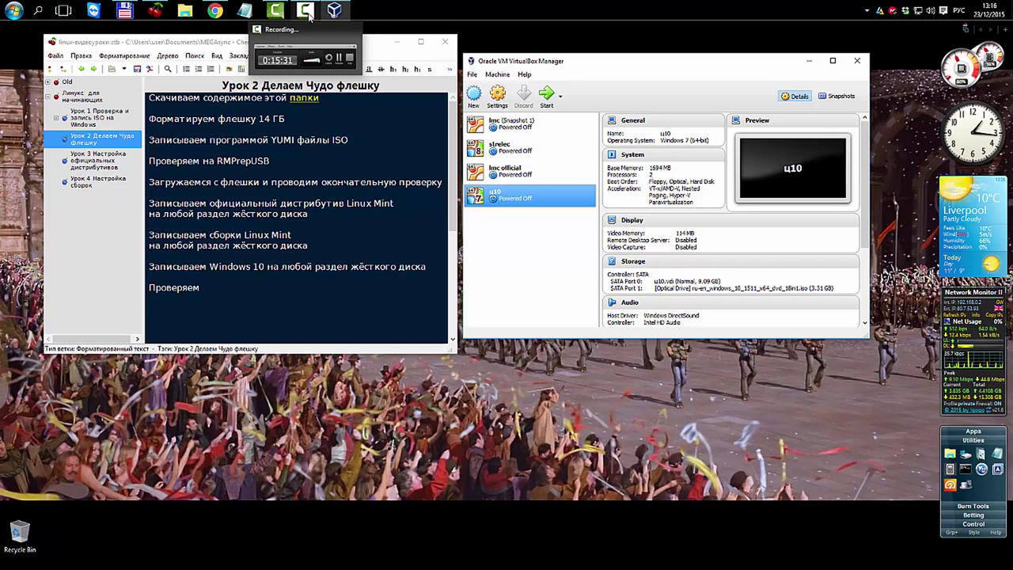
pyautogui.click(307, 11)
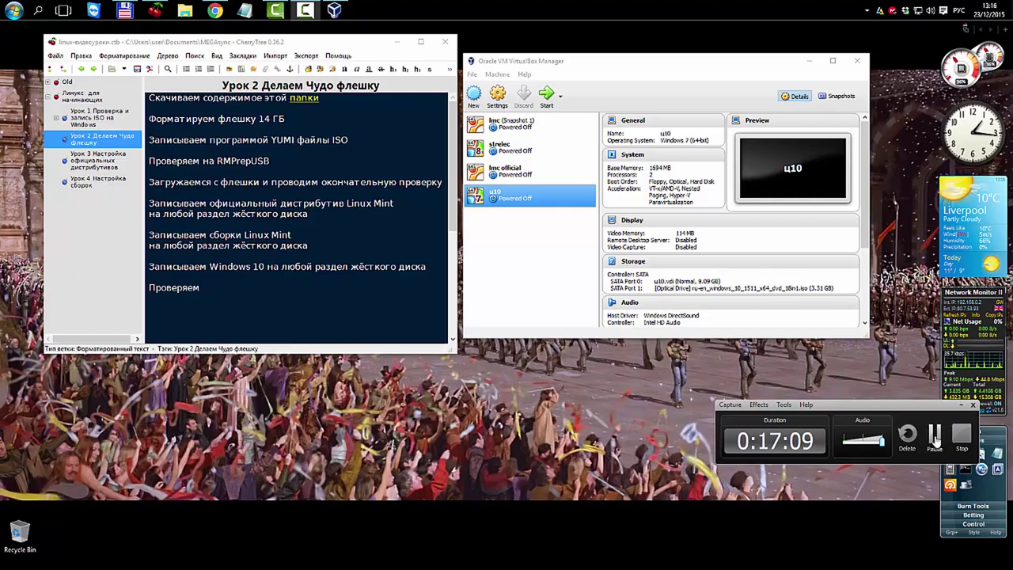
pyautogui.click(934, 434)
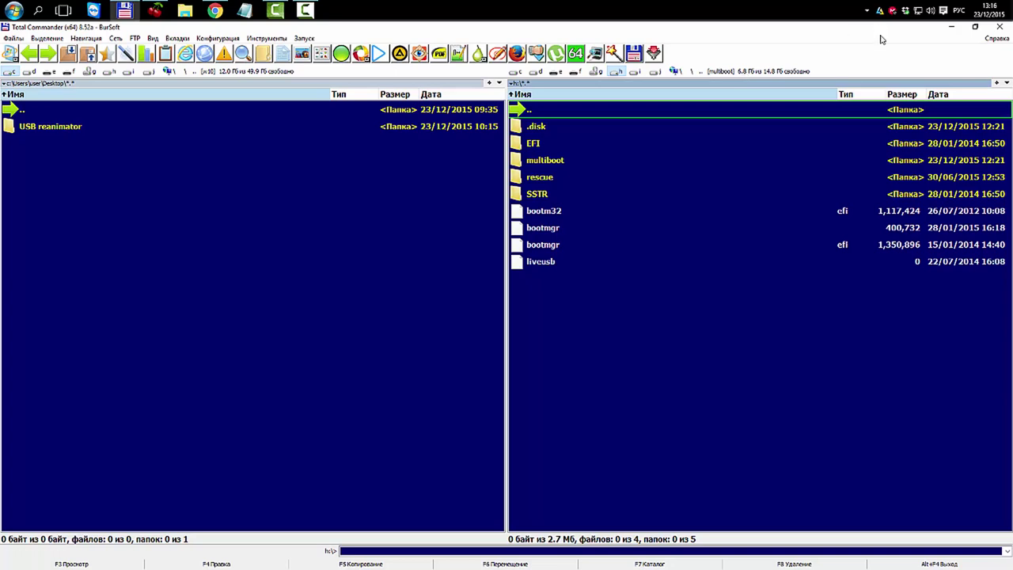
pyautogui.click(952, 30)
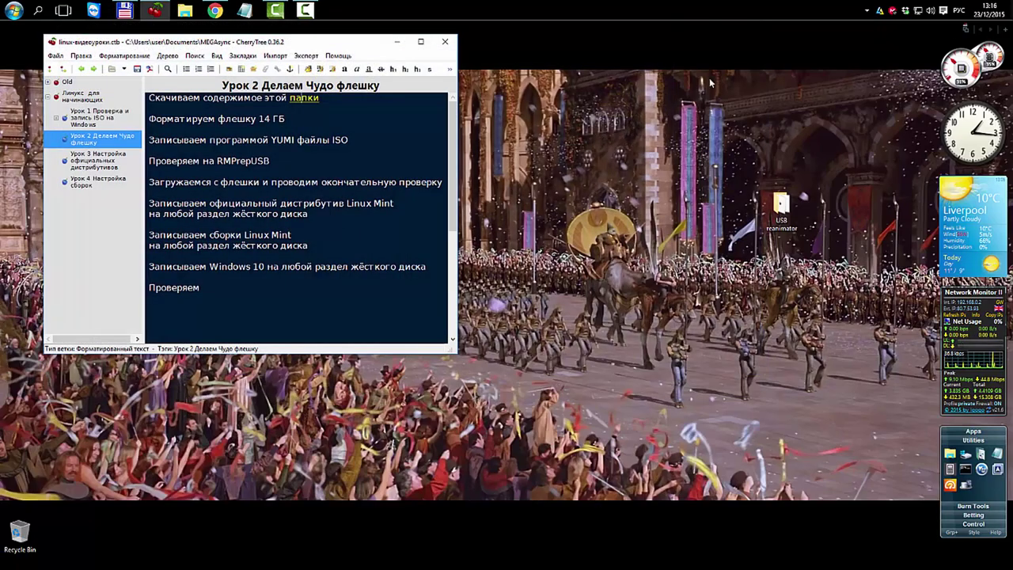
pyautogui.click(303, 10)
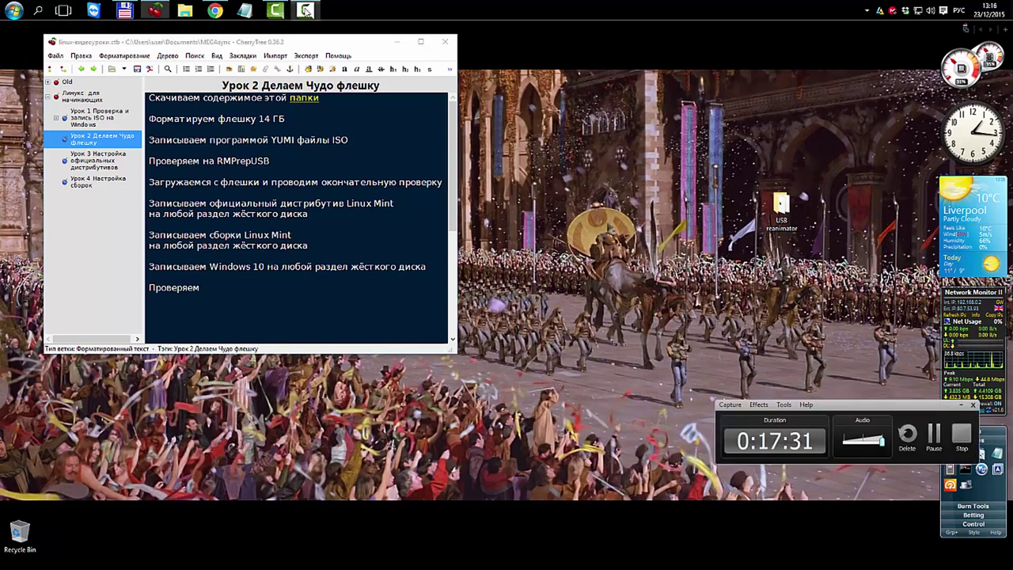
pyautogui.click(934, 434)
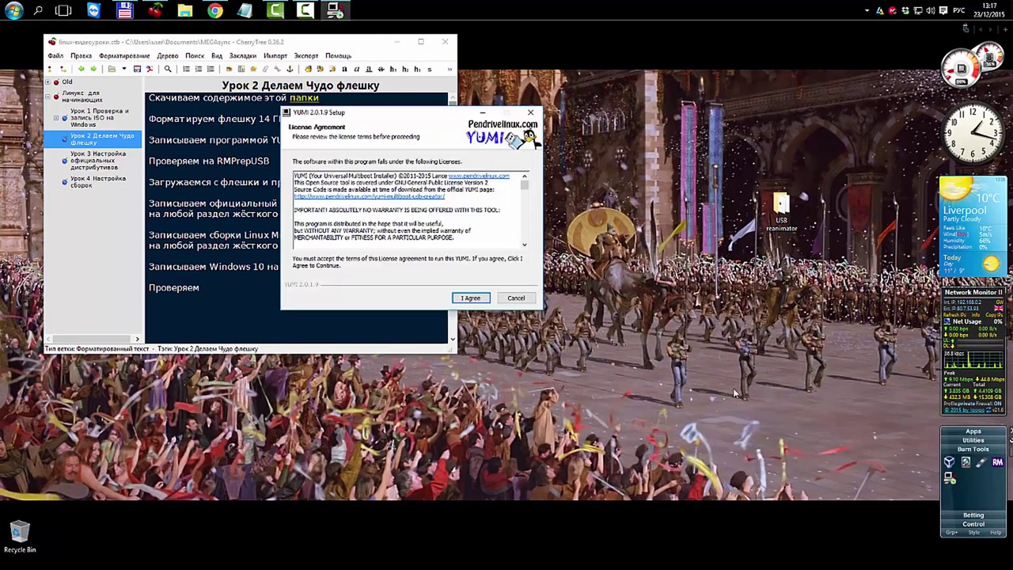
# - Accept the YUMI license, show all drives, and set H:\ MULTIBOOT as the target with Windows Vista/7/8 Installer as the distribution
pyautogui.click(475, 300)
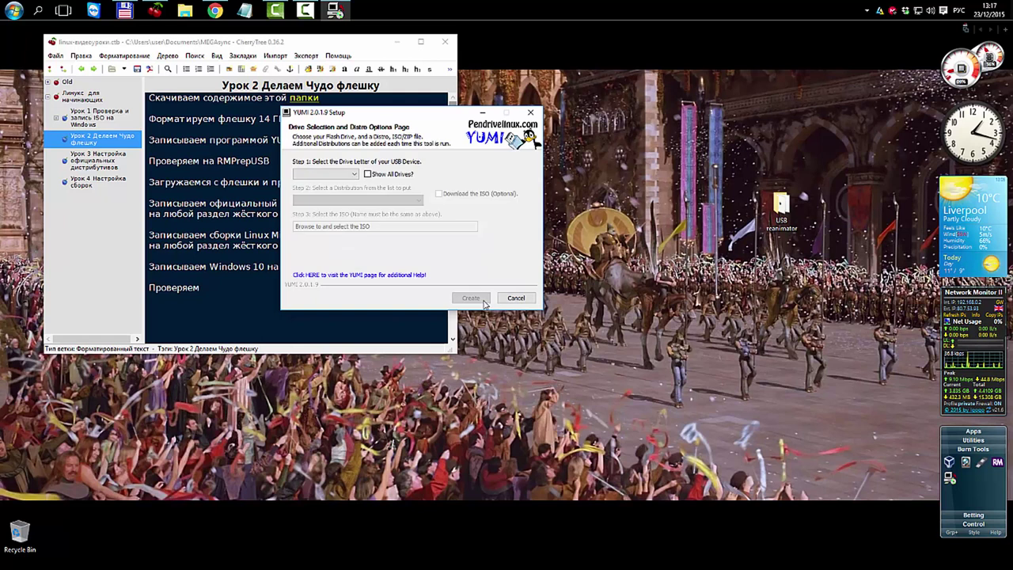
pyautogui.click(368, 175)
pyautogui.click(356, 175)
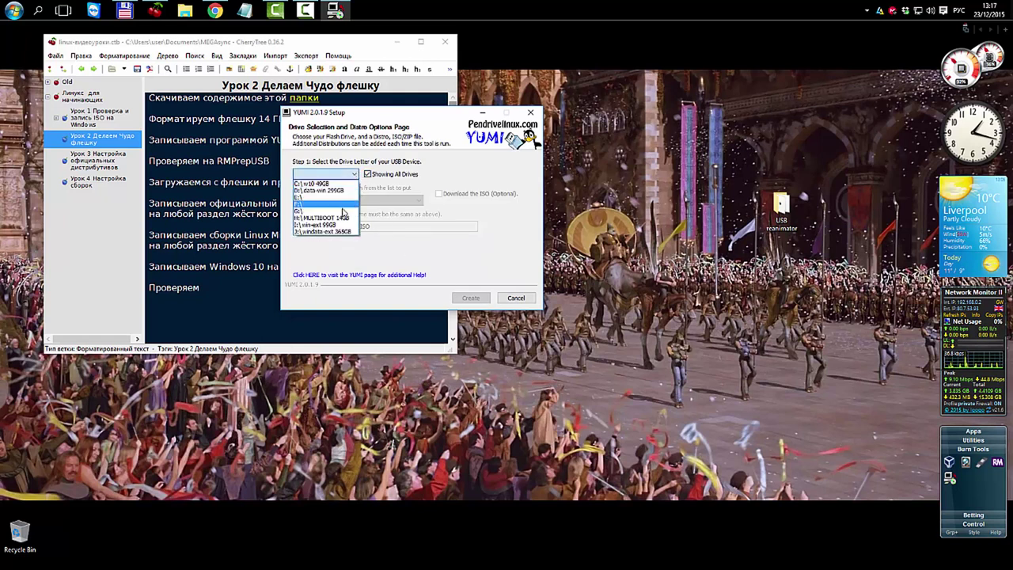
pyautogui.click(342, 219)
pyautogui.click(419, 200)
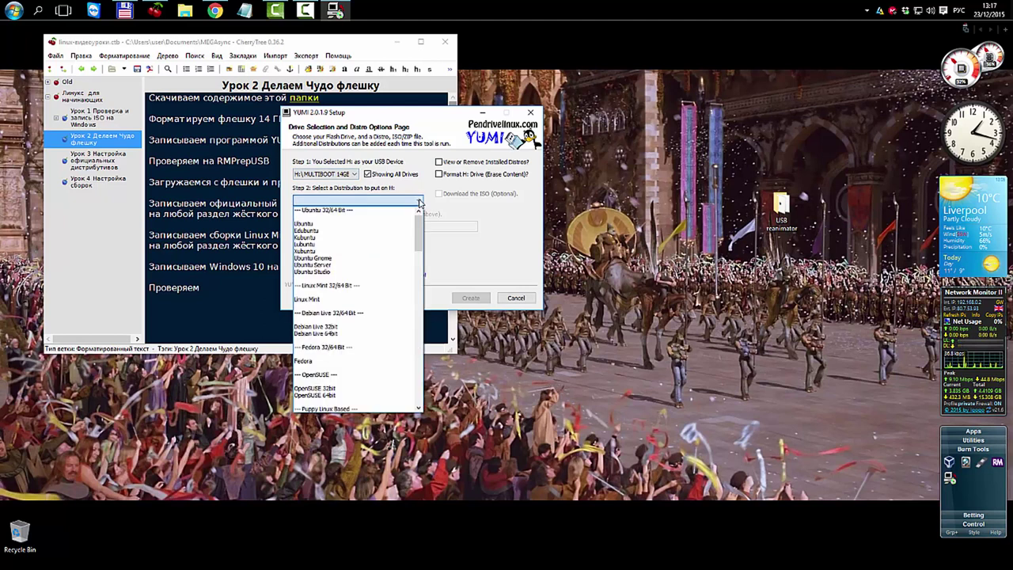
pyautogui.moveTo(420, 229); pyautogui.dragTo(420, 384)
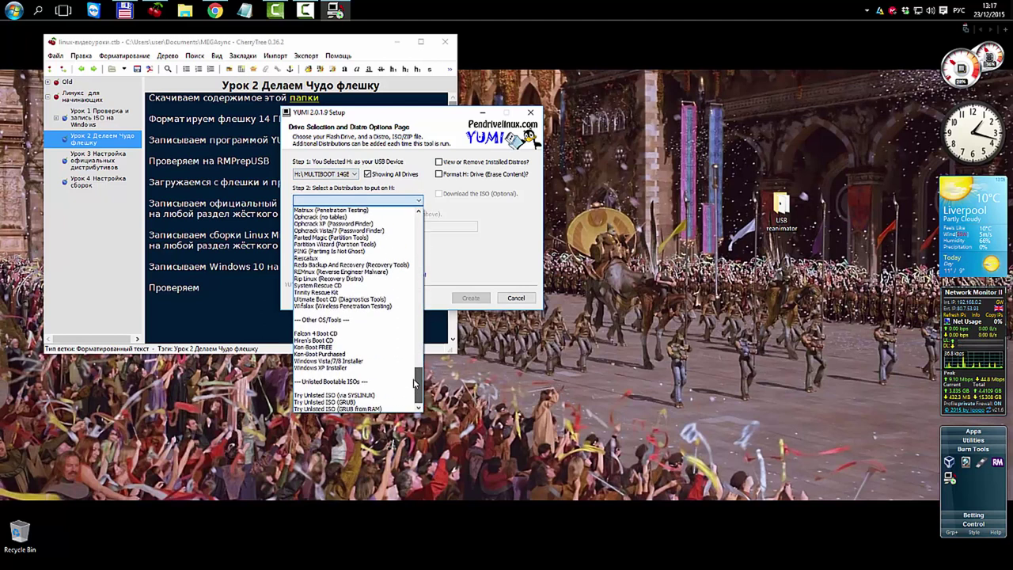
pyautogui.click(369, 363)
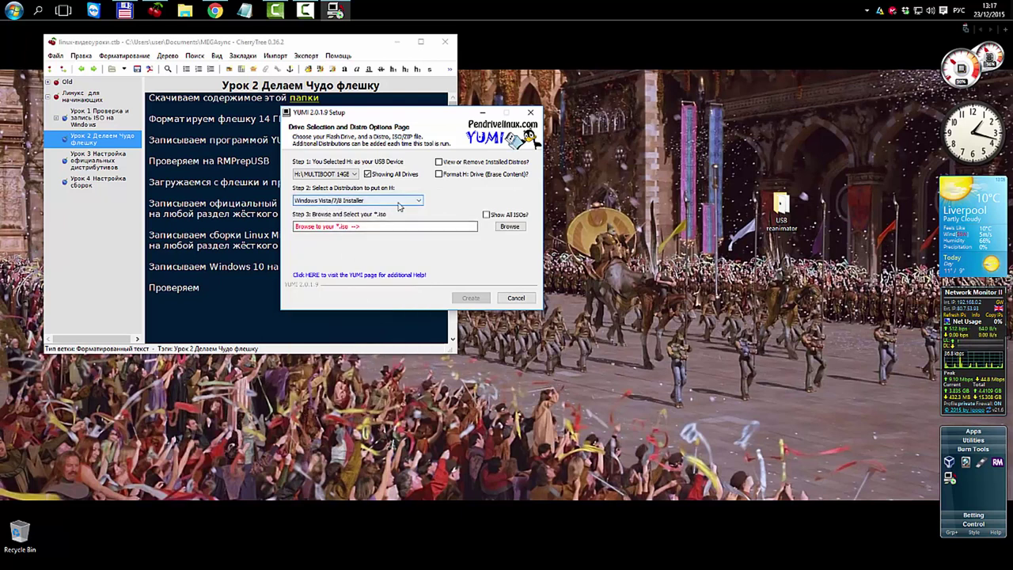
# - Show all ISOs, choose ru-en_windows_10_1511_x64_dvd_18in1 from the Addons folder, and write it to the USB stick
pyautogui.click(487, 214)
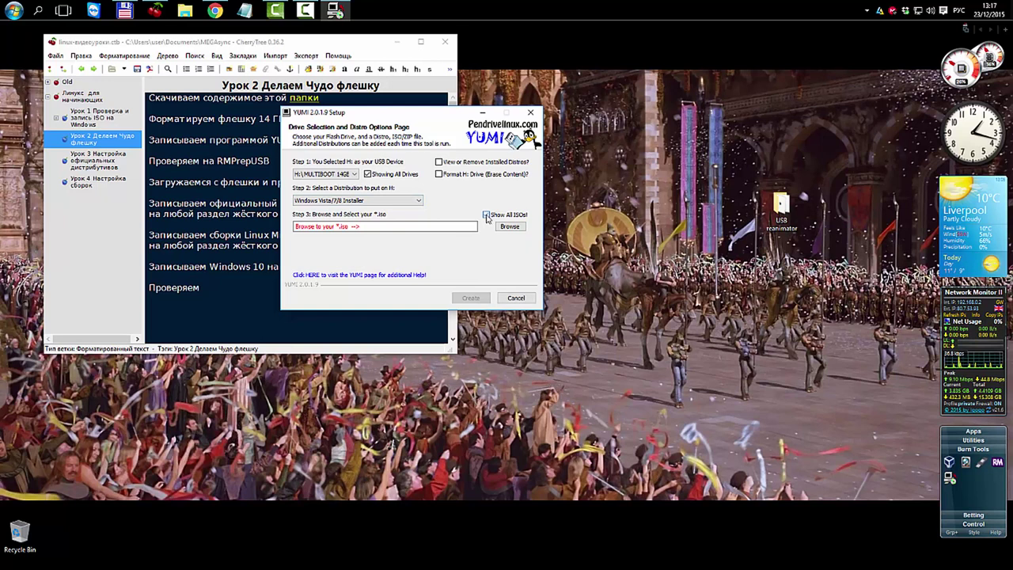
pyautogui.click(510, 227)
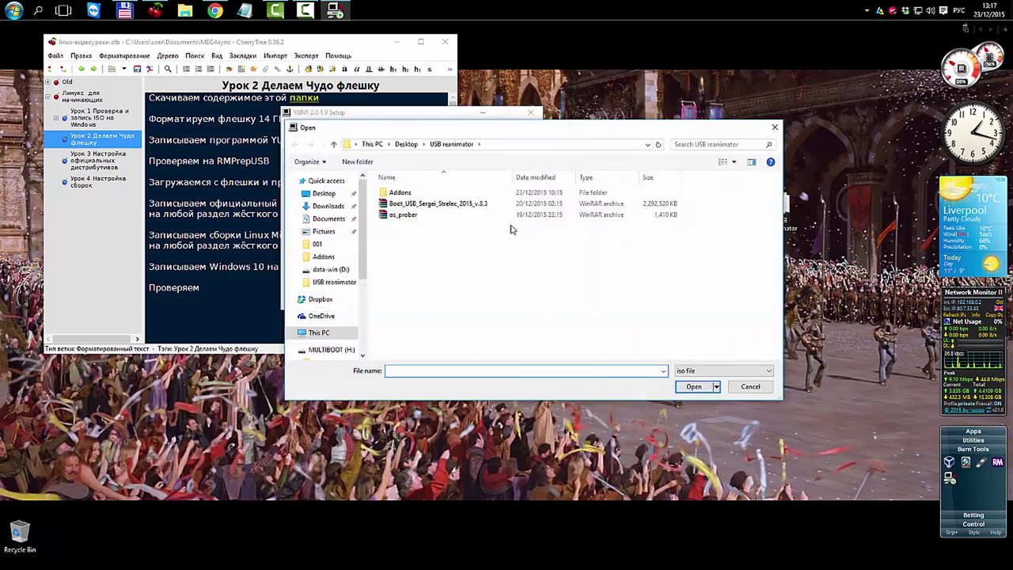
pyautogui.doubleClick(411, 194)
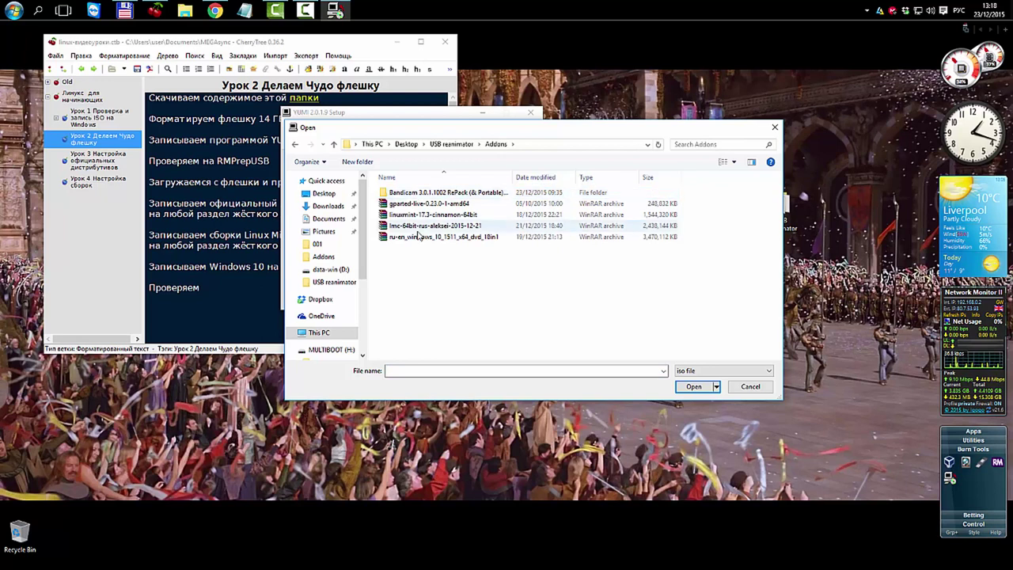
pyautogui.click(419, 242)
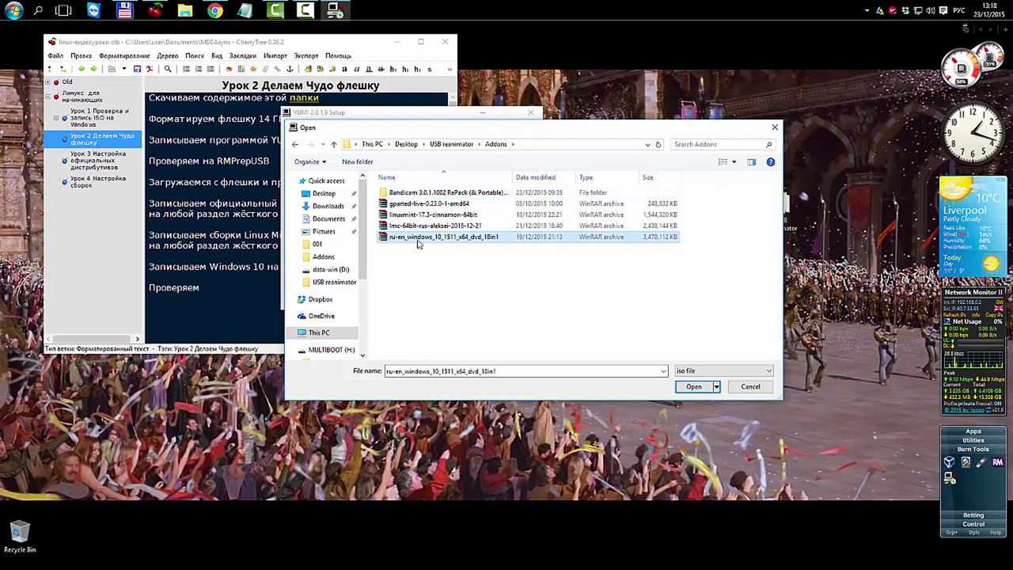
pyautogui.click(693, 387)
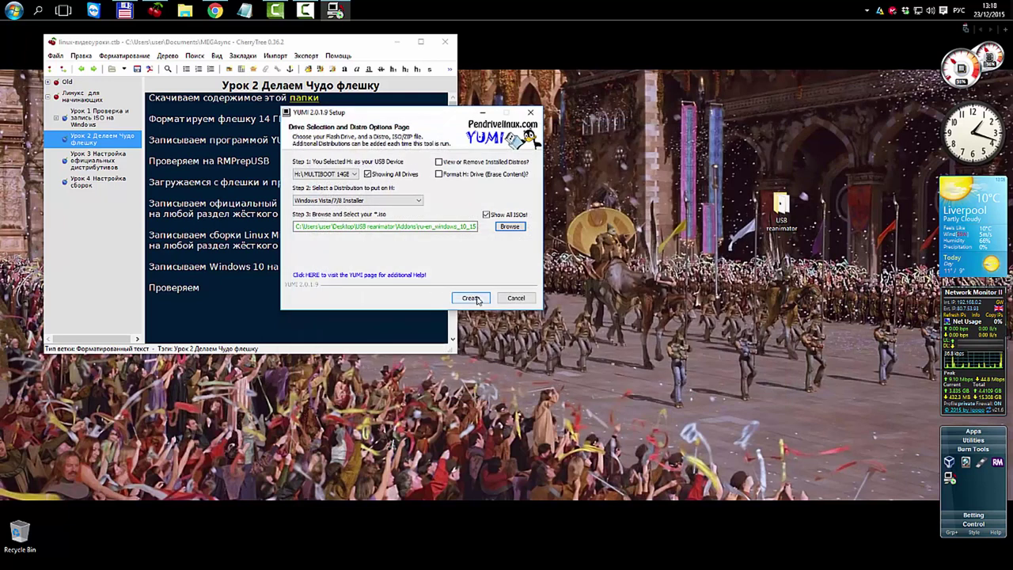
pyautogui.click(473, 298)
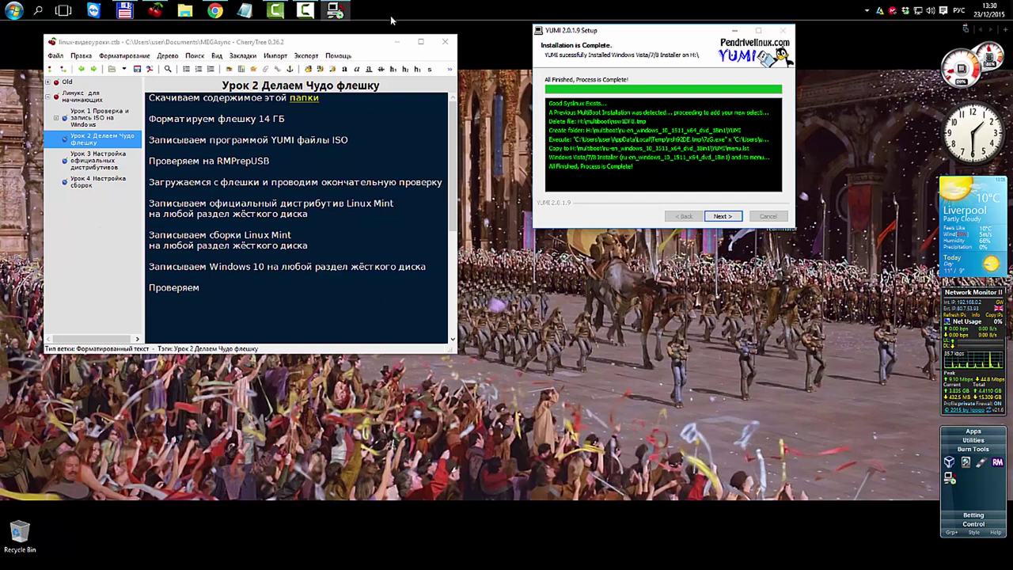
# - Check the stick's files and free space in Total Commander, and finish YUMI without adding more distributions
pyautogui.click(127, 11)
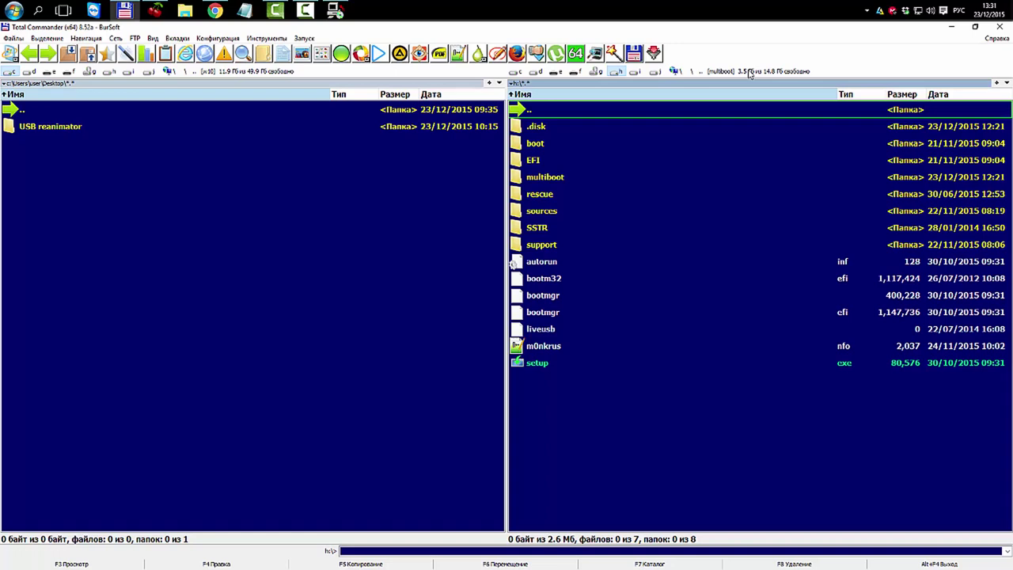
pyautogui.click(950, 29)
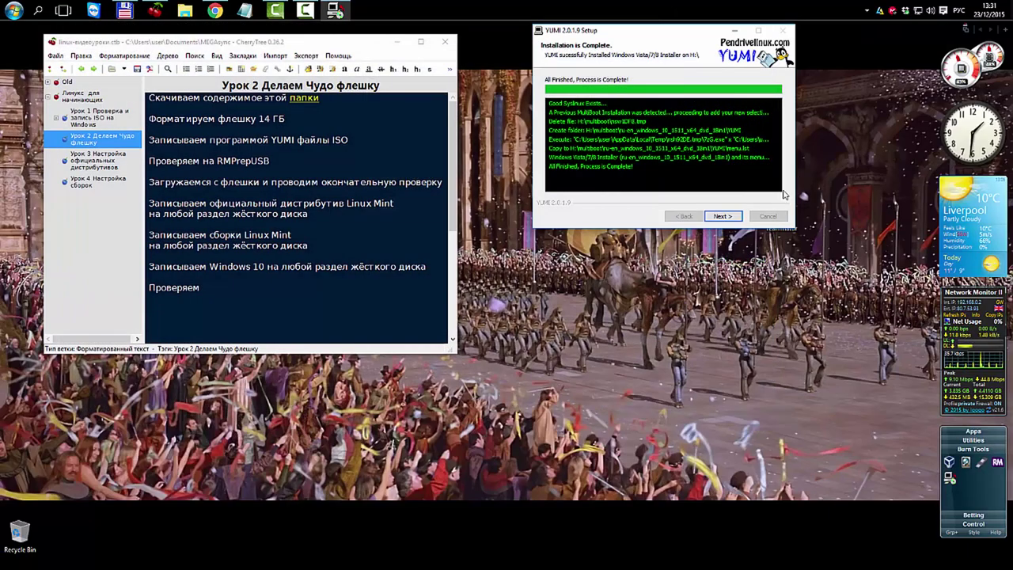
pyautogui.click(725, 217)
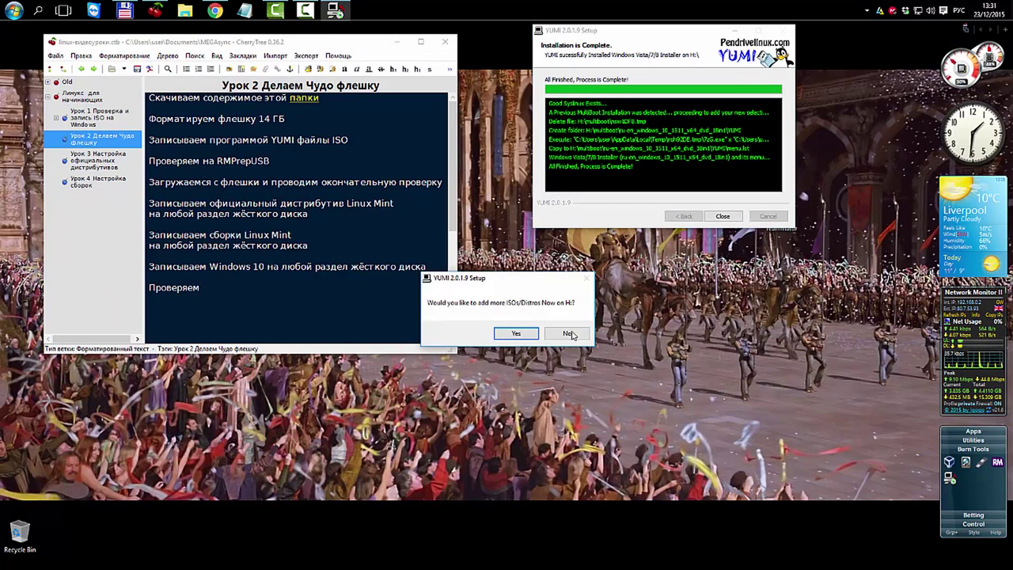
pyautogui.click(566, 333)
pyautogui.click(723, 216)
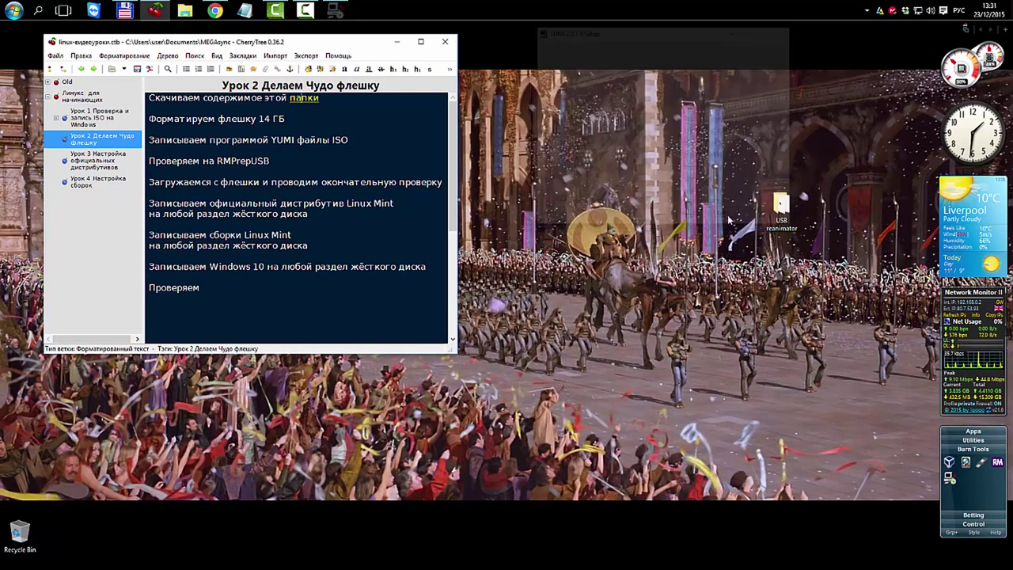
# - Launch RMPrepUSB, dismiss the large-drive notice, and select the SanDisk Cruzer Orbit MULTIBOOT drive
pyautogui.click(959, 463)
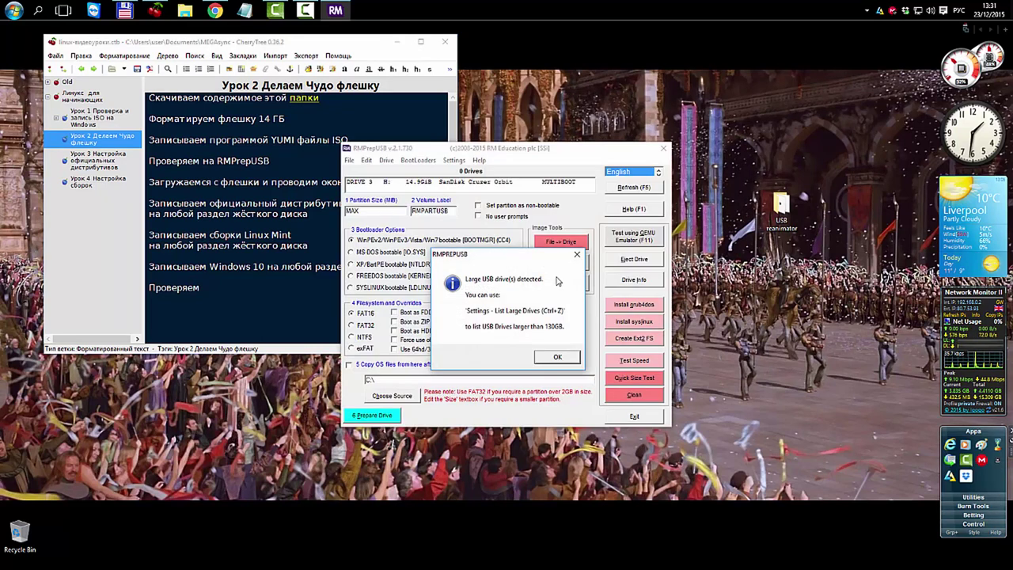
pyautogui.click(563, 356)
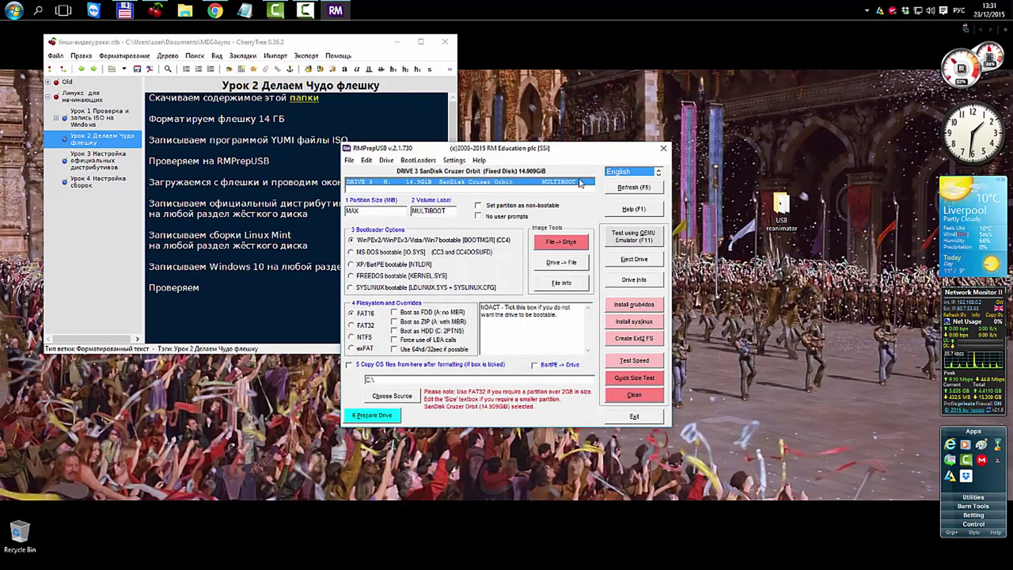
pyautogui.moveTo(583, 155); pyautogui.dragTo(706, 87)
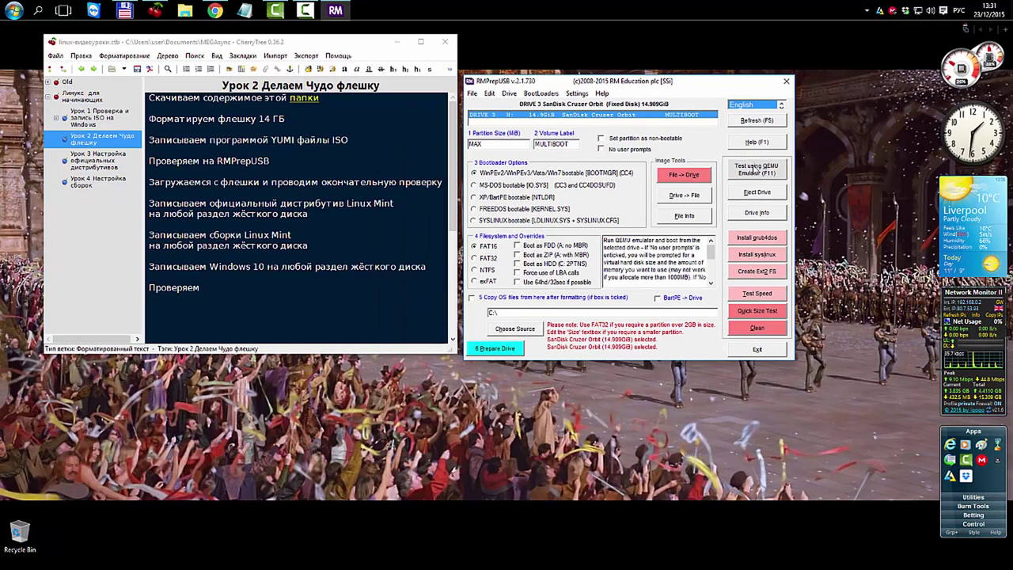
# - Start a QEMU emulator test of the selected USB drive, accepting 900 MB of RAM and the suggested virtual hard disk size
pyautogui.click(757, 171)
pyautogui.click(573, 203)
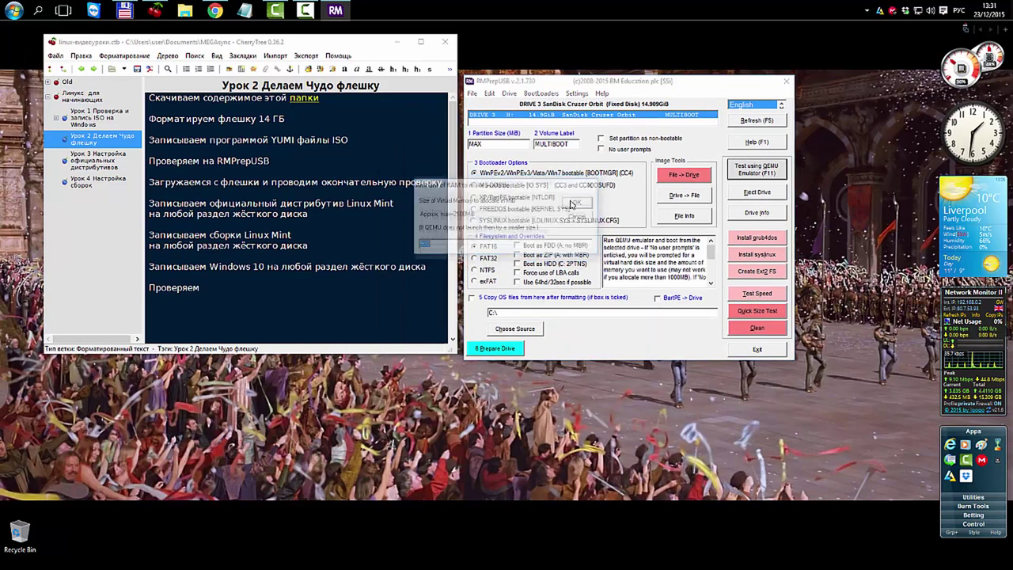
pyautogui.click(572, 204)
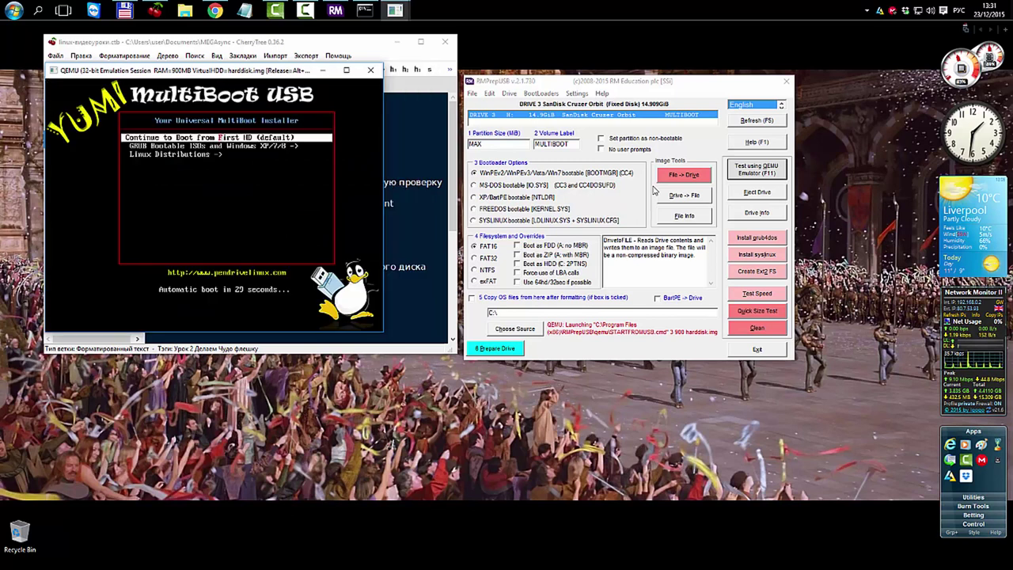
# - Open the GRUB Bootable ISOs and Windows XP/7/8 submenu, go through its entries to ru-en_windows_10_1511_x64_dvd_18in1, and dismiss the desktop notification
pyautogui.press('Return')
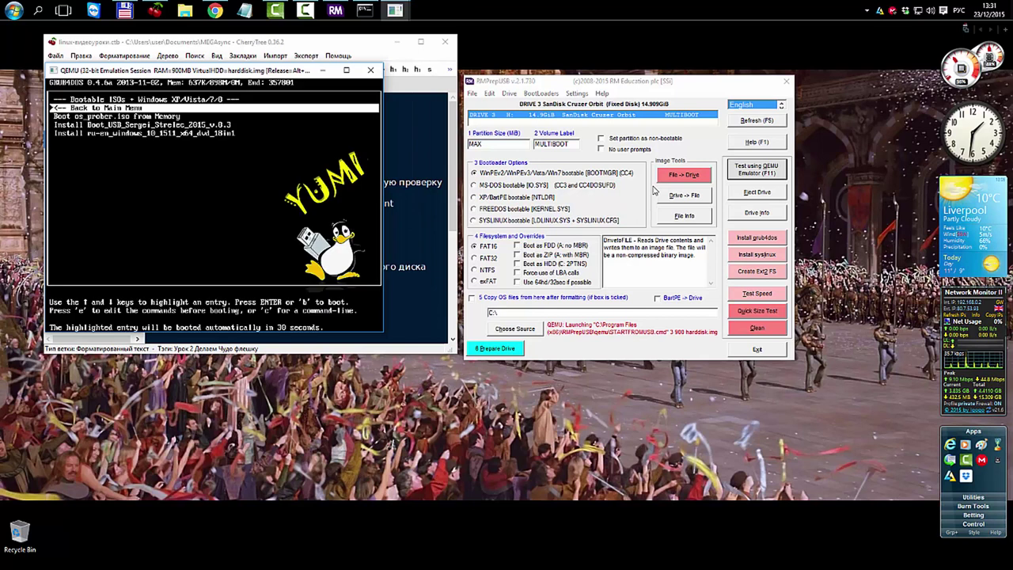
pyautogui.press('Down')
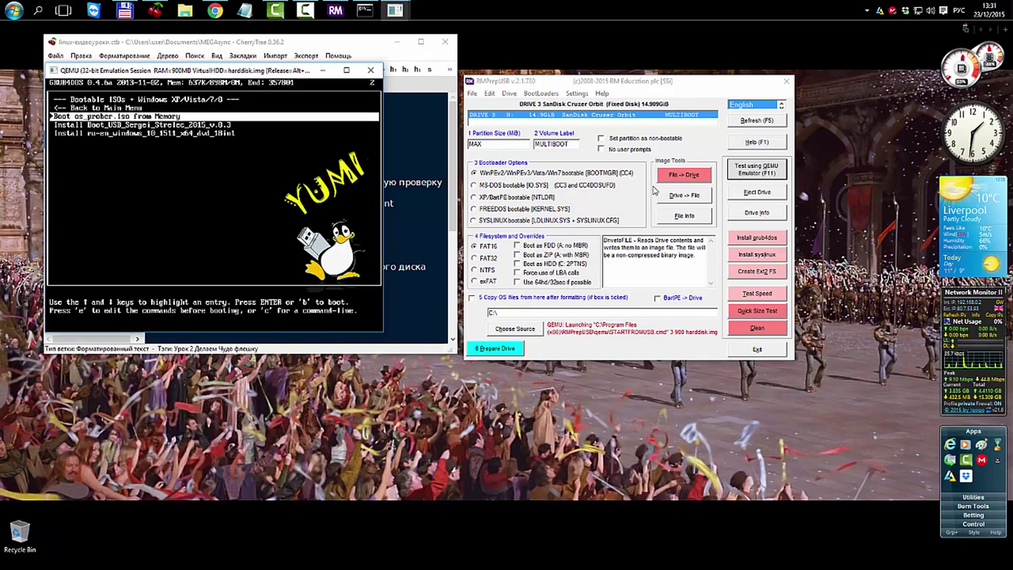
pyautogui.press('Down')
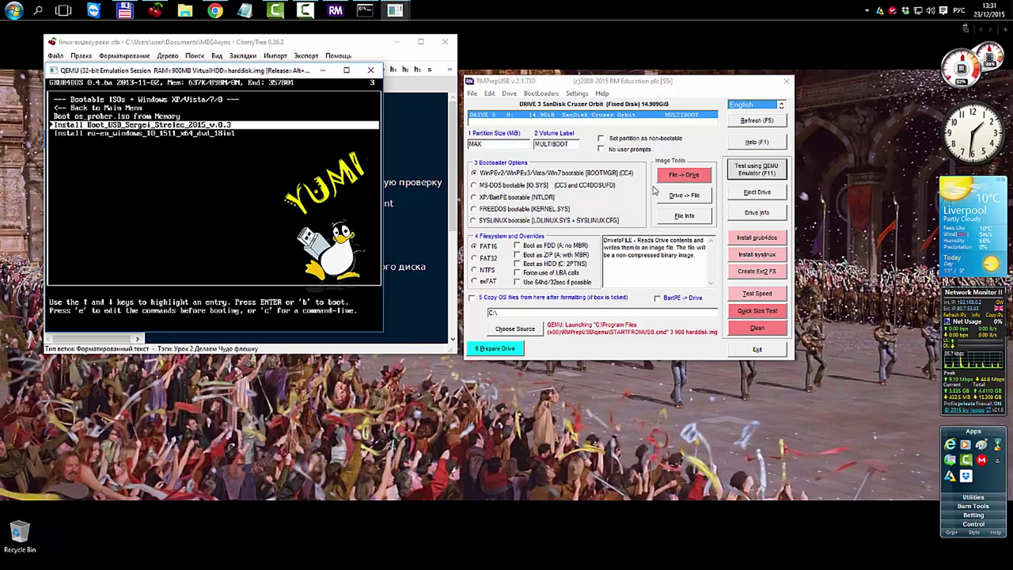
pyautogui.press('Down')
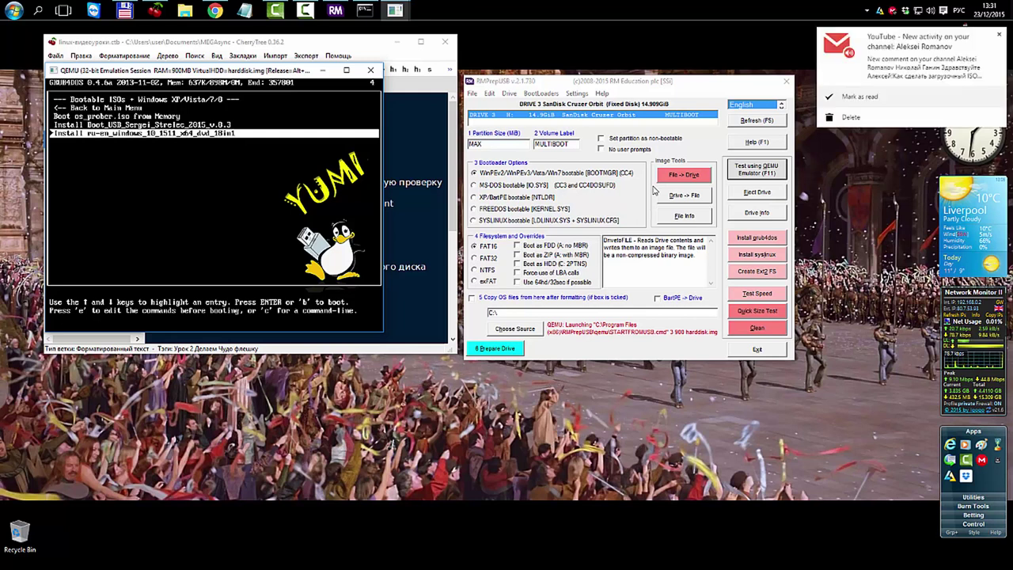
pyautogui.click(900, 99)
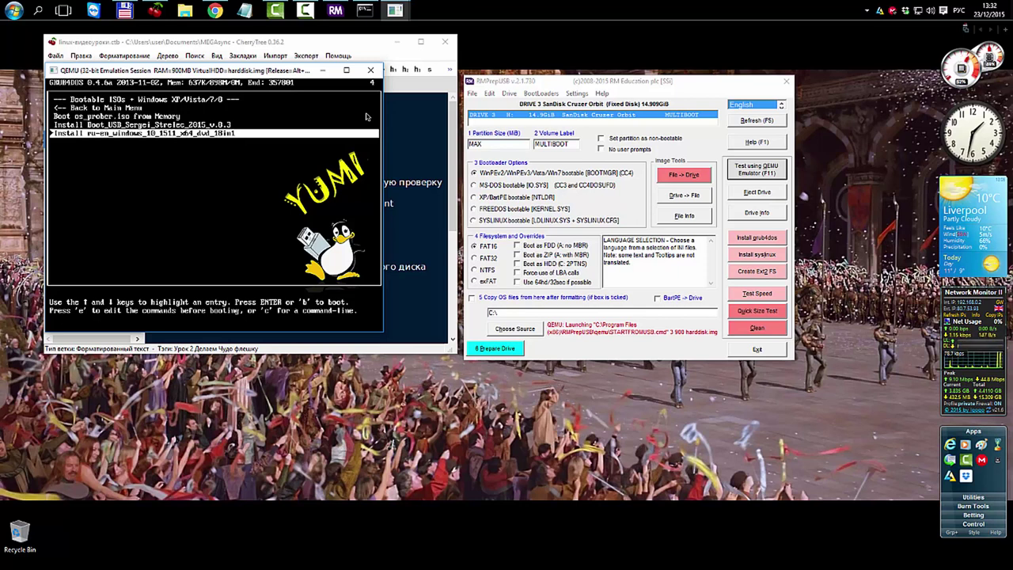
# - Go through the entries under Linux Distributions in the YUMI boot menu, and close the QEMU session, placing RMPrepUSB beside the lesson notes
pyautogui.press('Up')
pyautogui.press('Up')
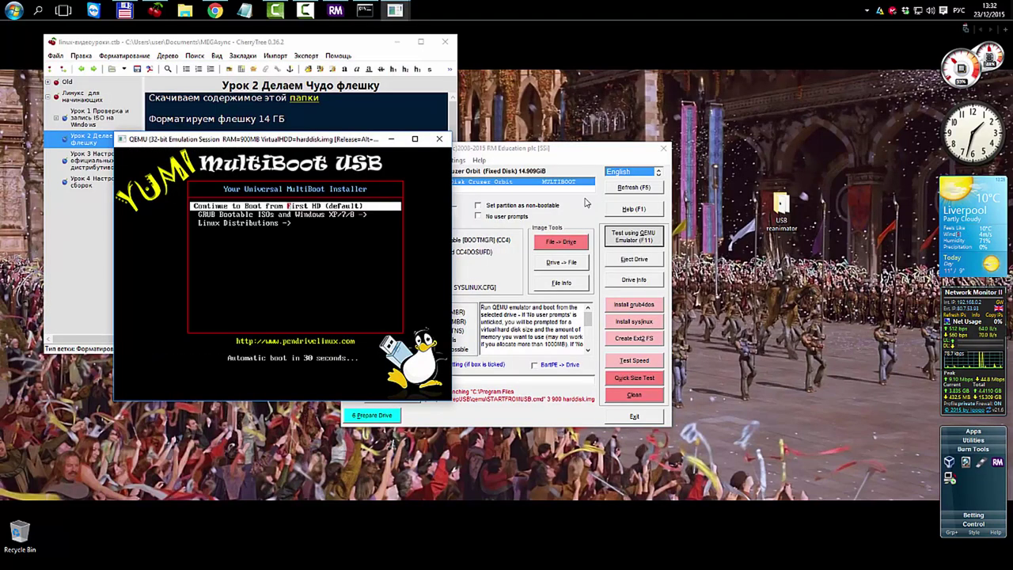
pyautogui.press('Down')
pyautogui.press('Down')
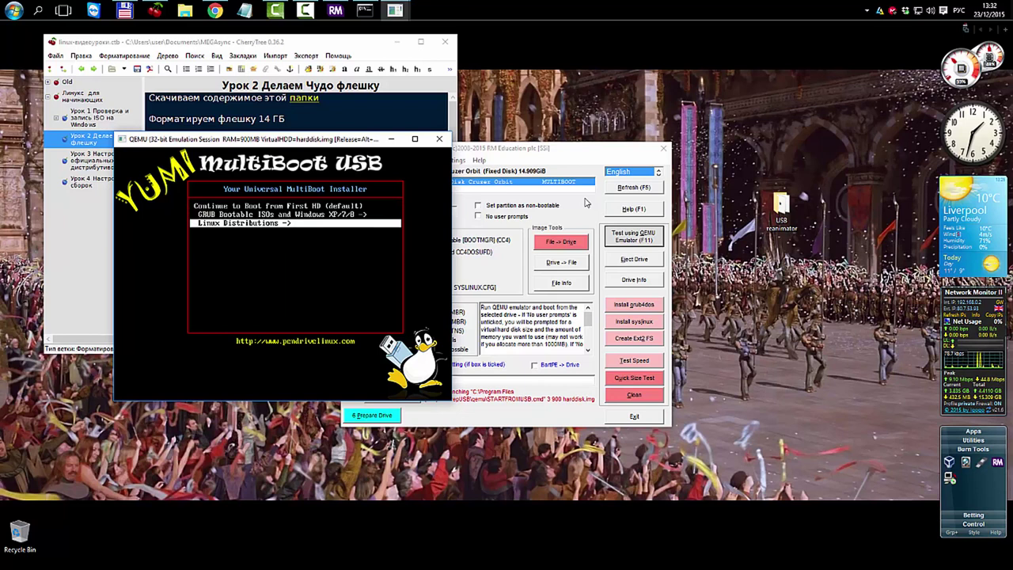
pyautogui.press('Return')
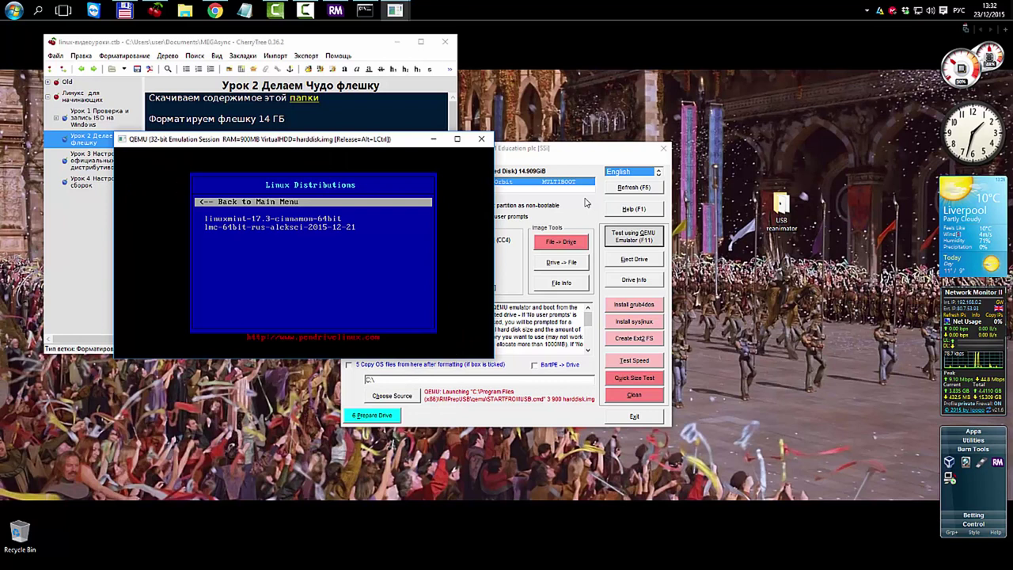
pyautogui.press('Down')
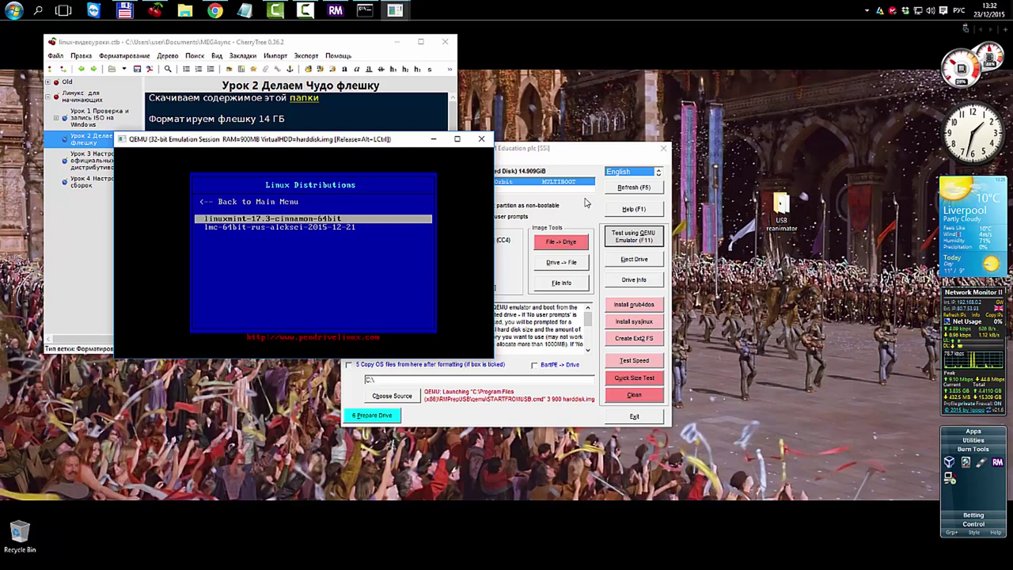
pyautogui.press('Down')
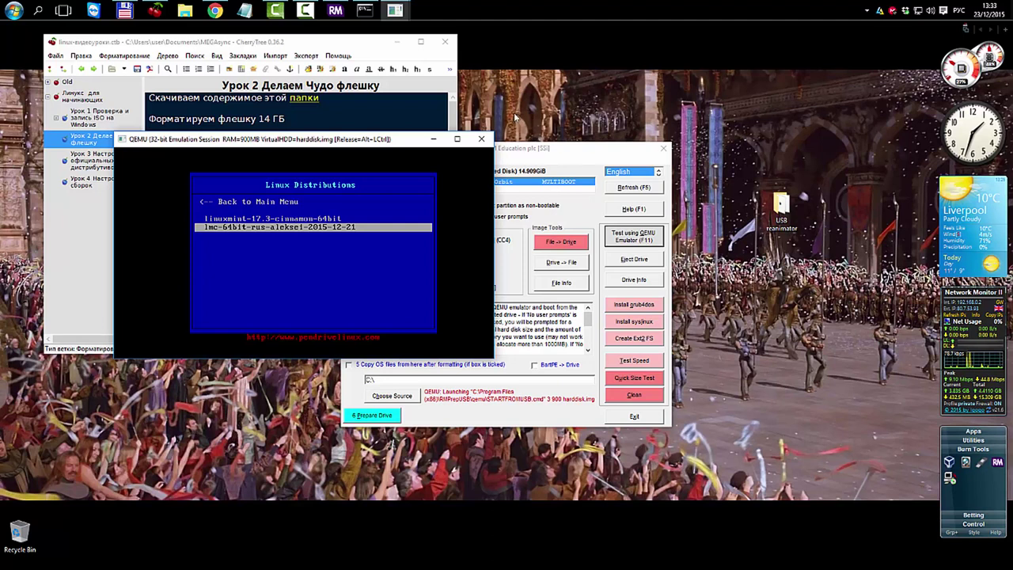
pyautogui.click(481, 139)
pyautogui.moveTo(574, 150); pyautogui.dragTo(703, 58)
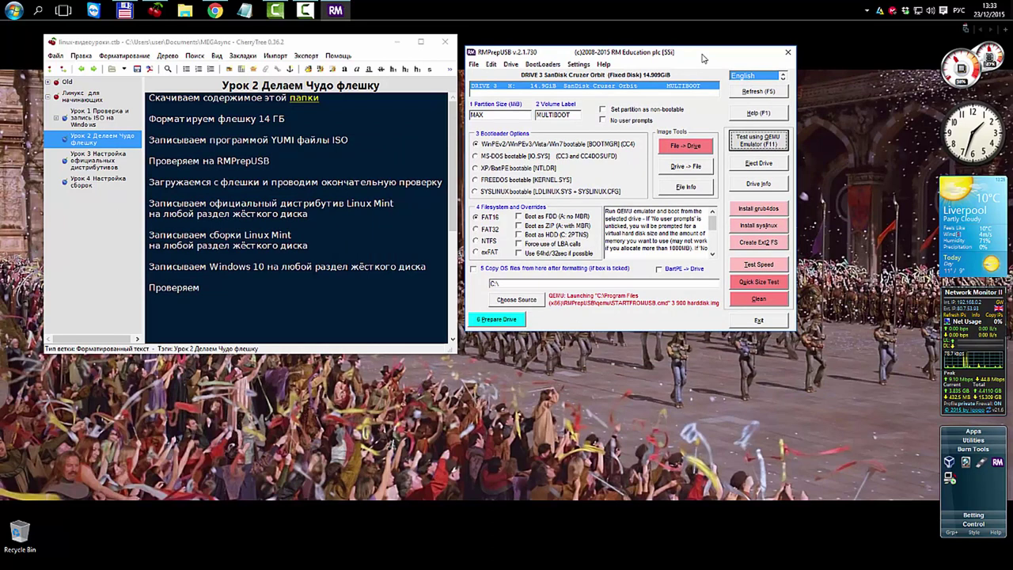